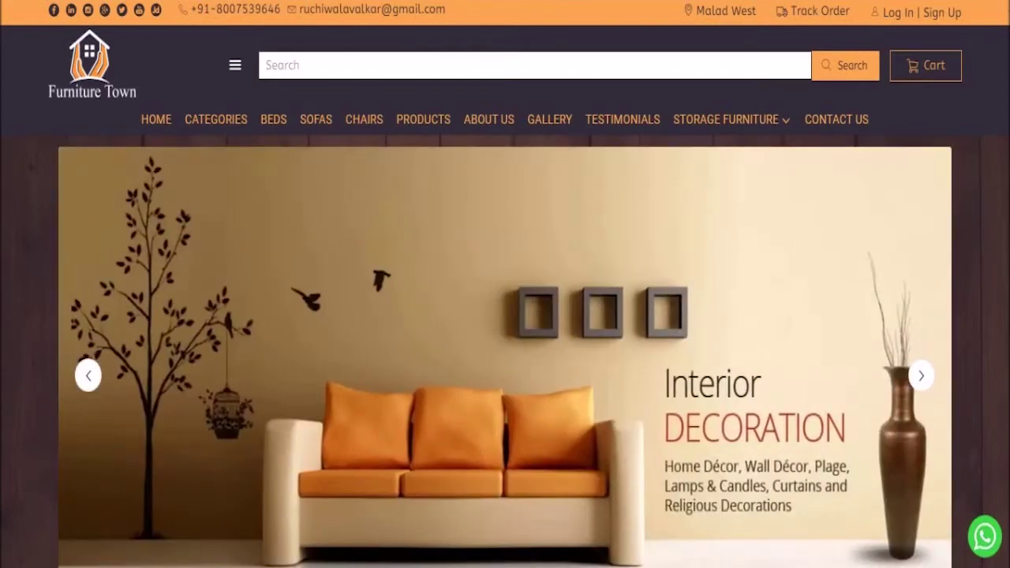
Step: Look through the furniture store's home page, examining the banners, Hot Deals, Featured Categories, Chairs and Sofas sections
scroll(982, 174, down, 1)
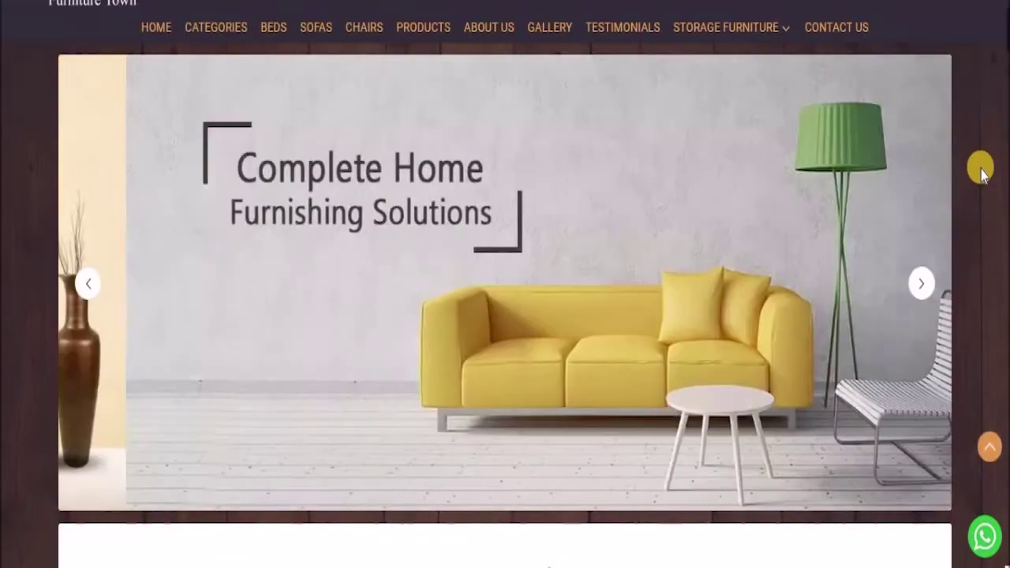
scroll(982, 173, down, 3)
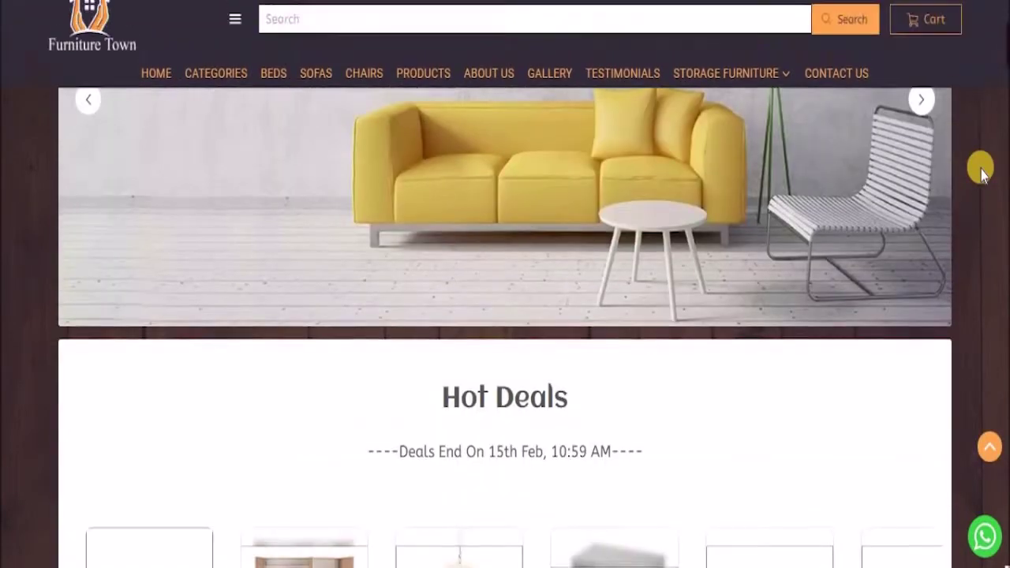
scroll(983, 174, down, 1)
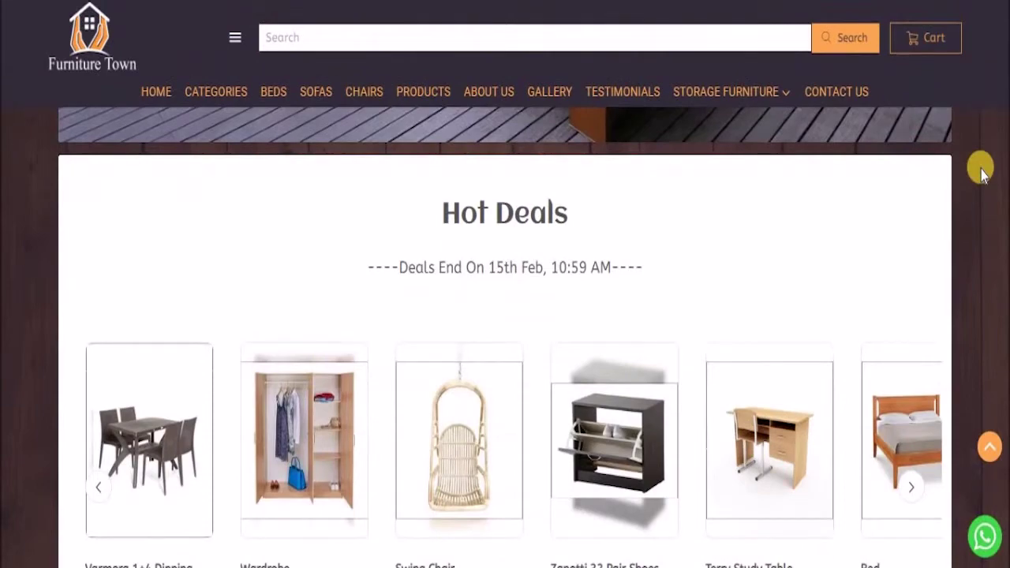
scroll(983, 174, down, 5)
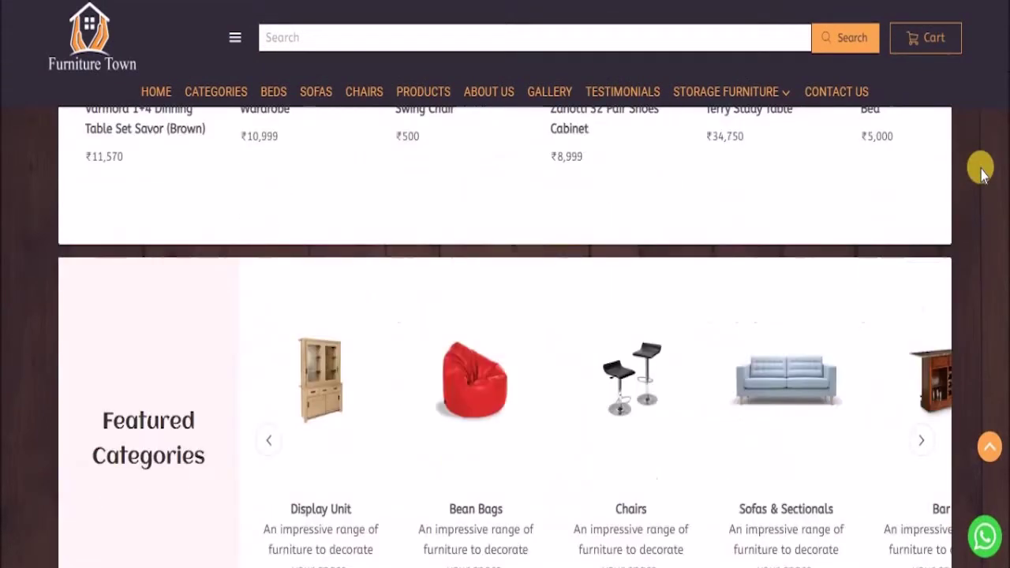
scroll(983, 173, down, 5)
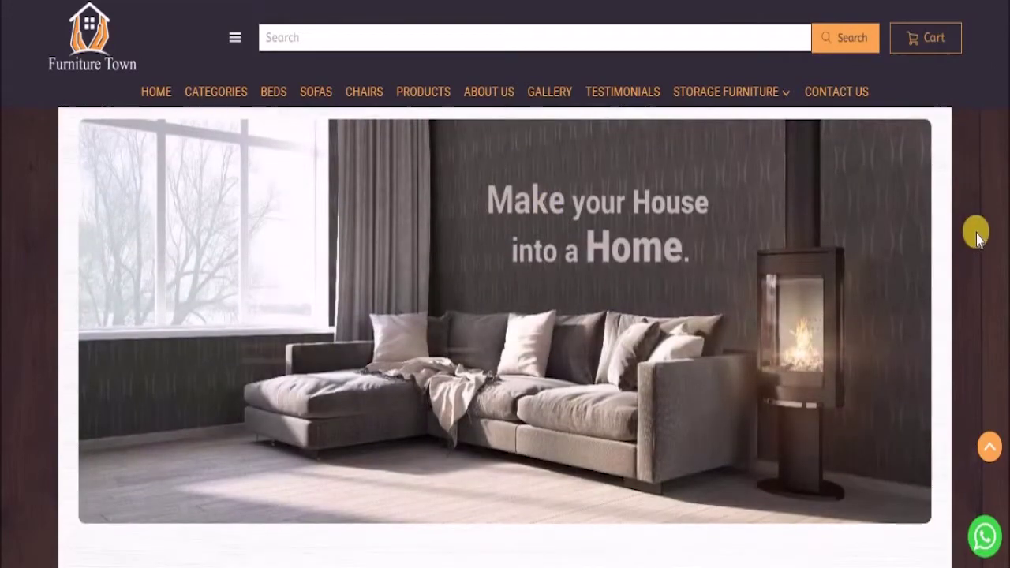
scroll(974, 233, down, 3)
scroll(977, 234, down, 3)
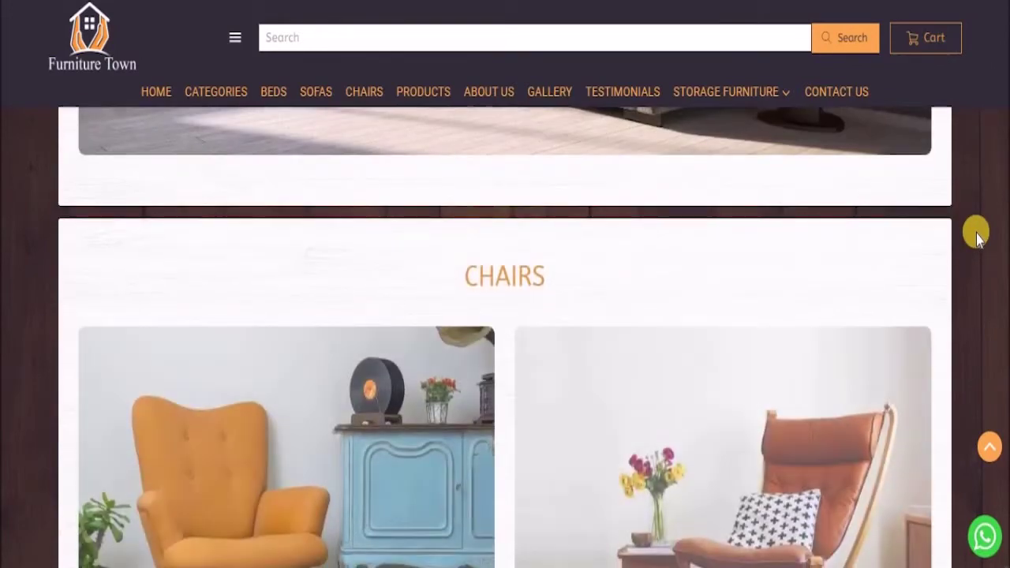
scroll(751, 263, down, 1)
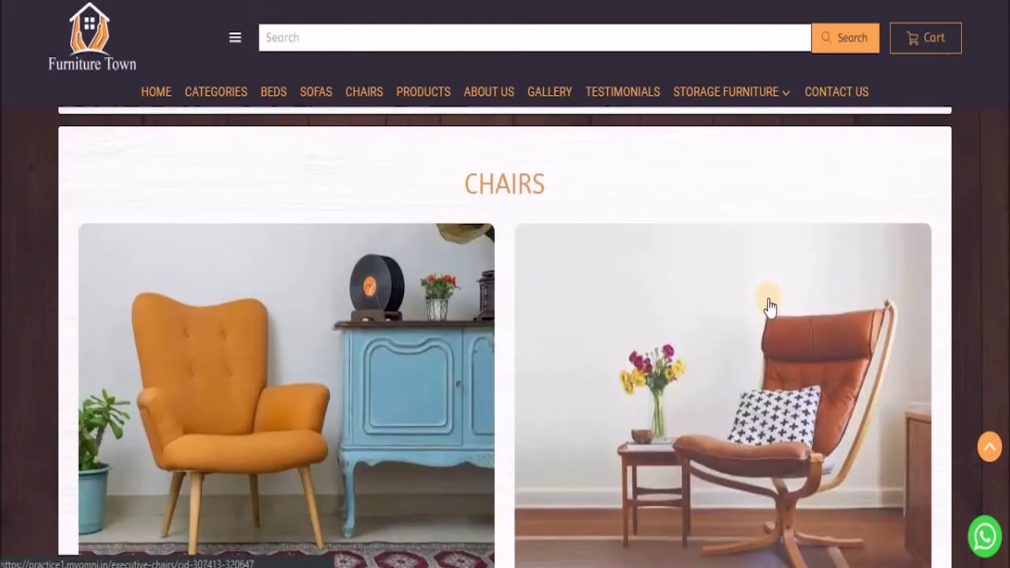
scroll(770, 306, down, 6)
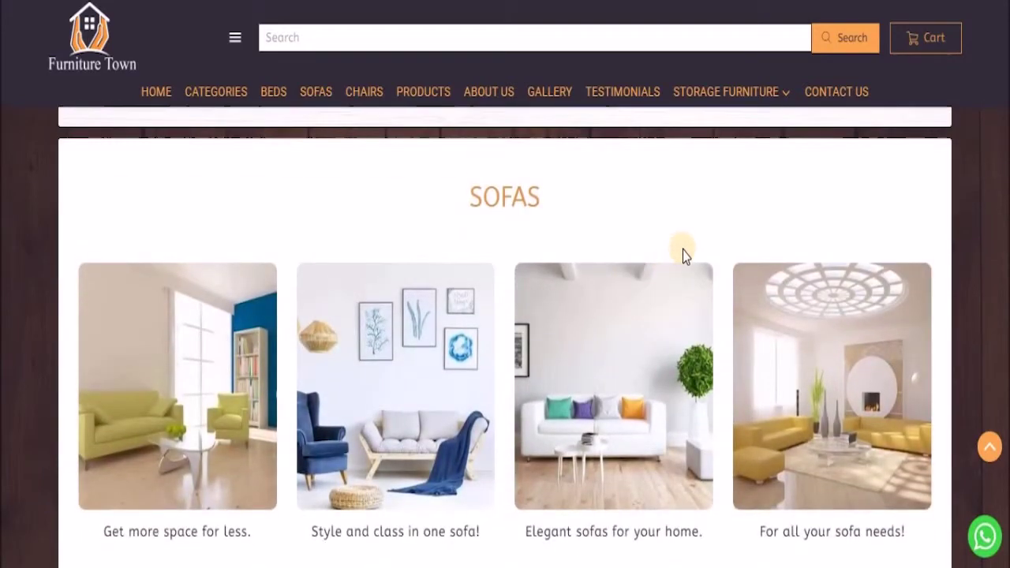
scroll(683, 250, down, 5)
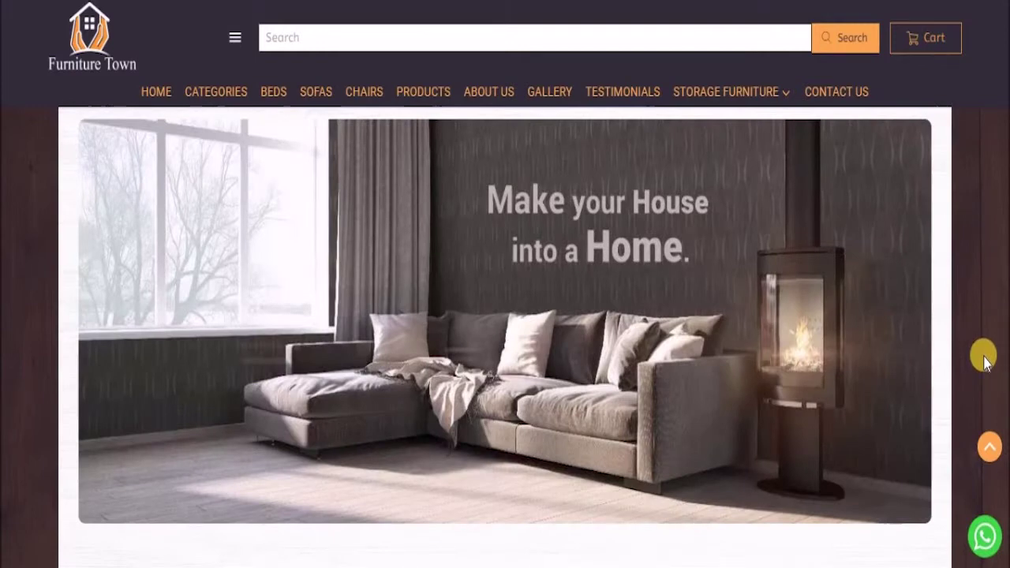
scroll(968, 315, up, 10)
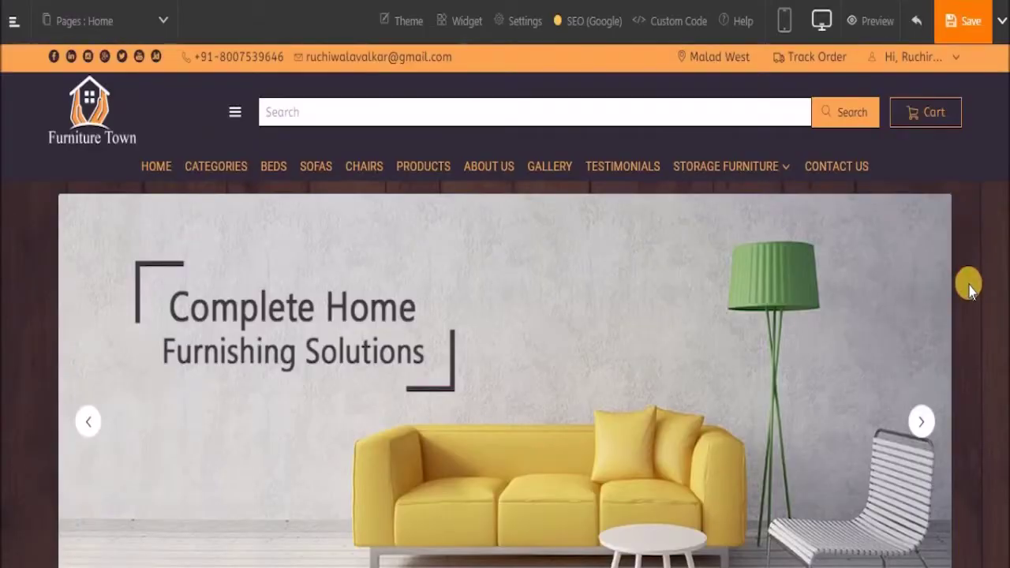
Step: Add a section directly below the home page banner using the first 2 Image Block layout with a title and paragraph
scroll(969, 286, down, 3)
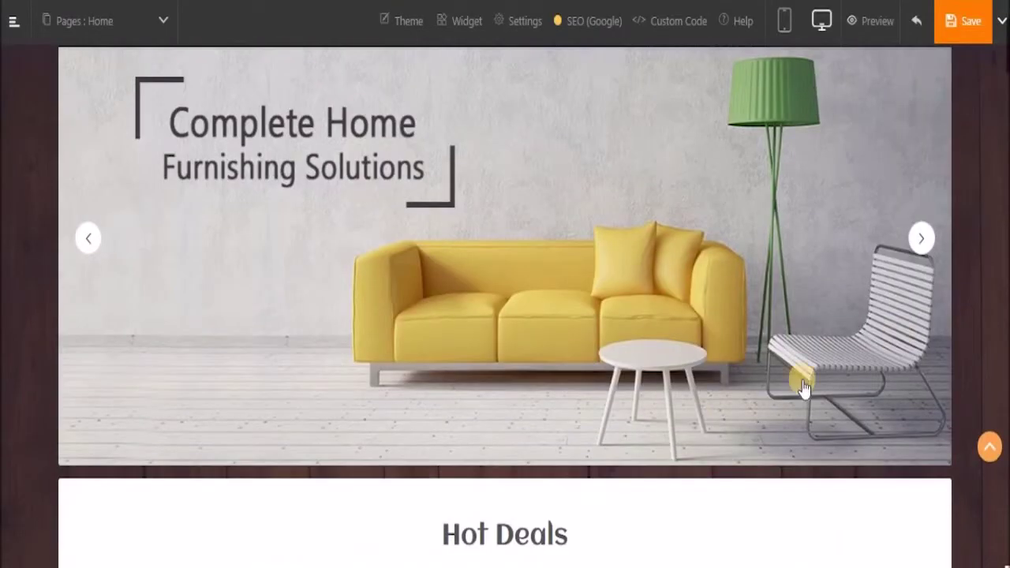
mouse_move(509, 464)
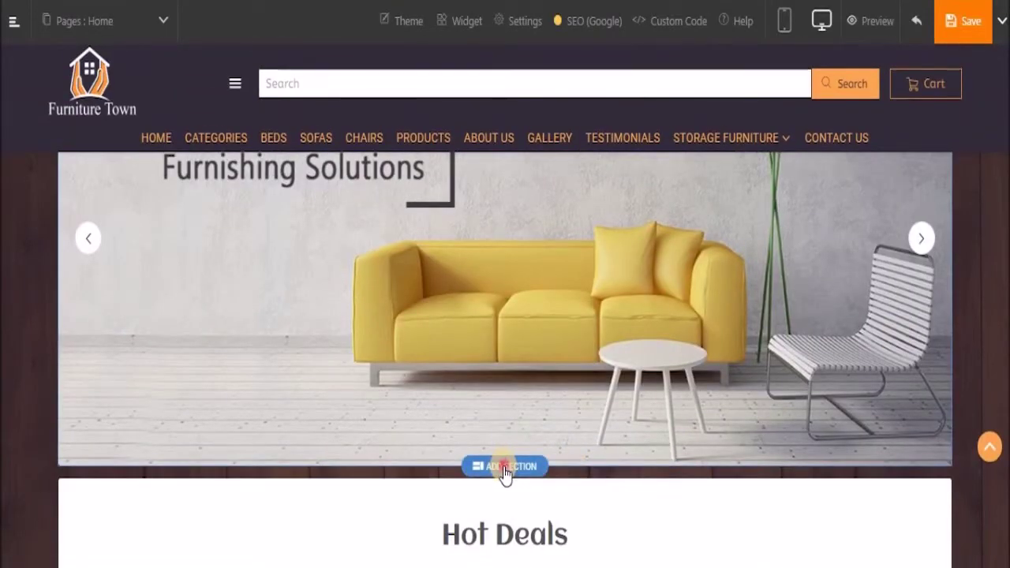
click(506, 469)
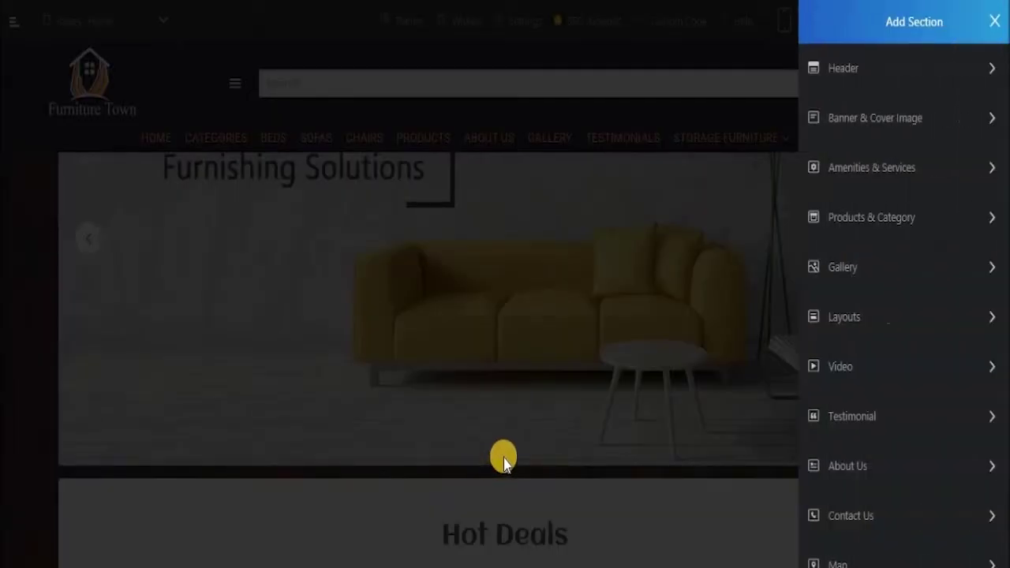
click(911, 328)
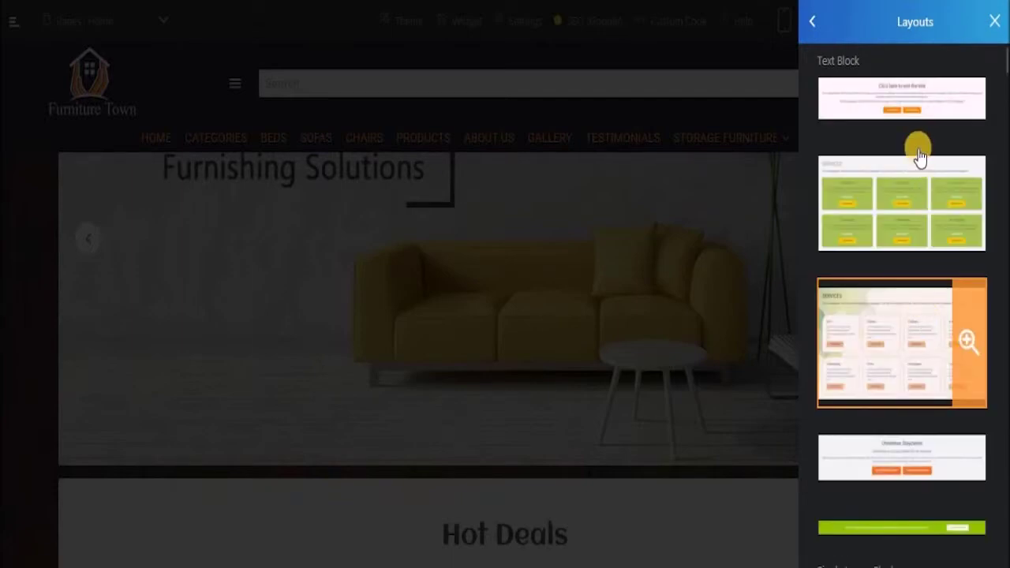
scroll(920, 157, down, 4)
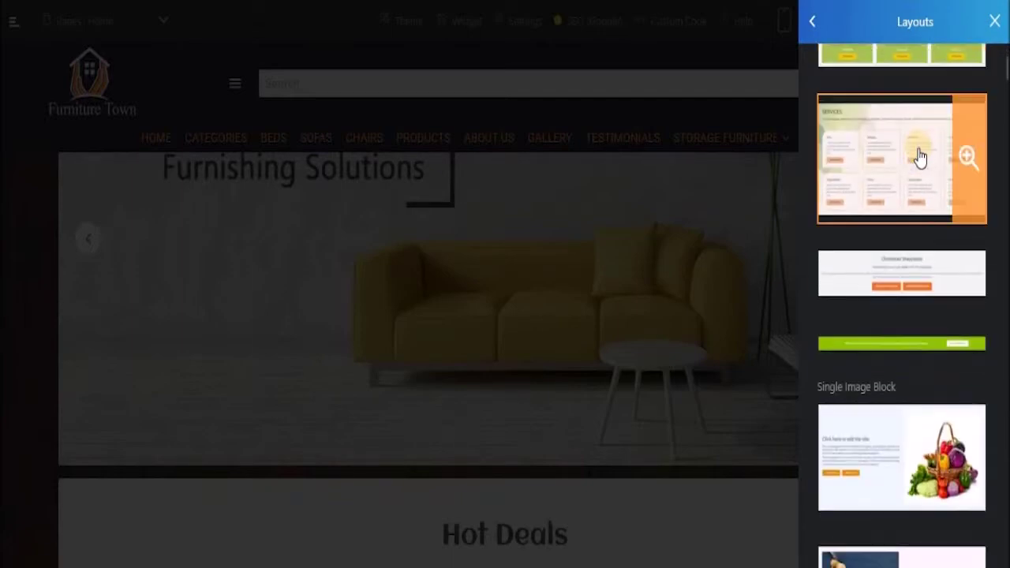
scroll(921, 157, down, 2)
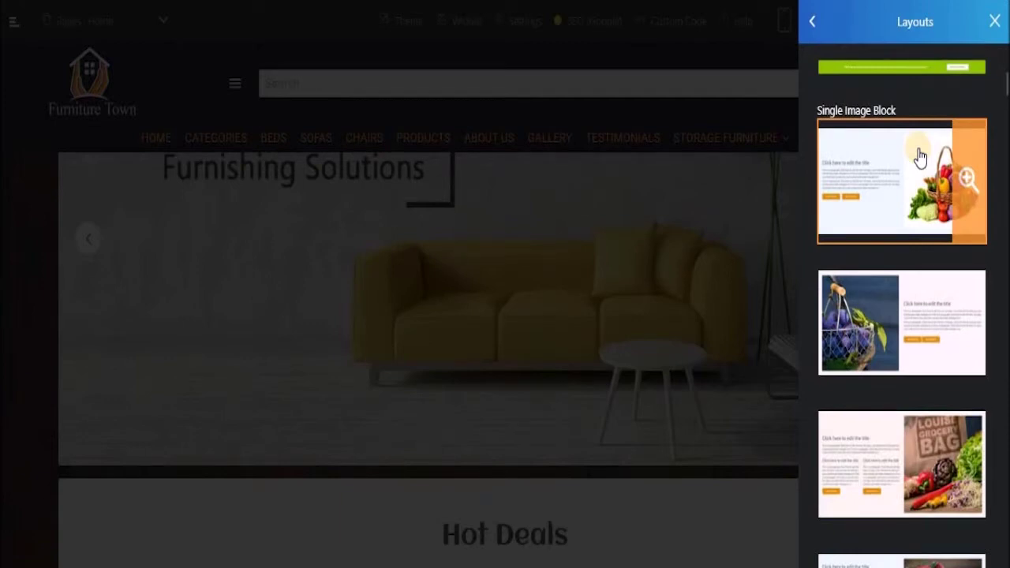
scroll(944, 217, down, 2)
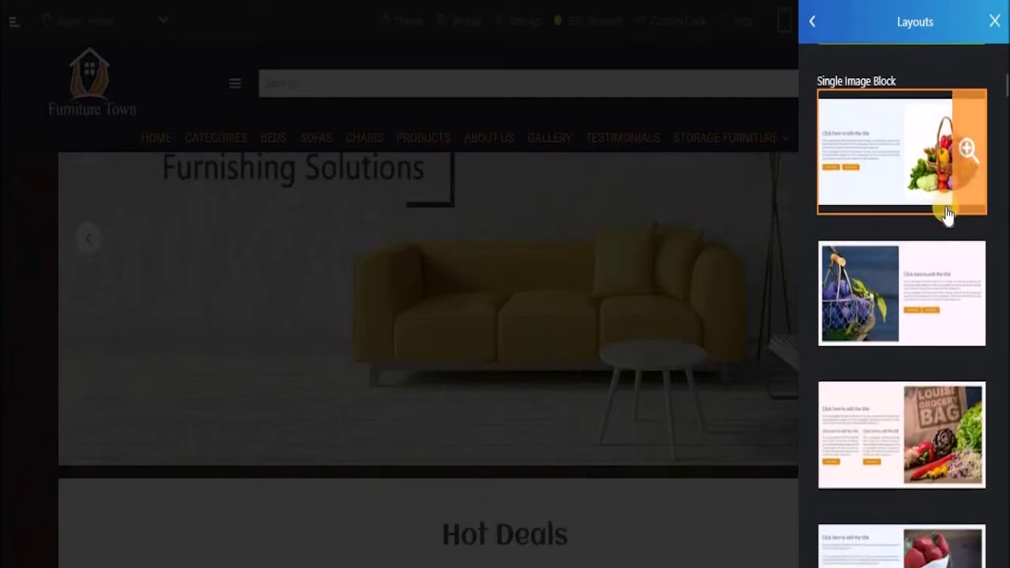
scroll(944, 217, down, 7)
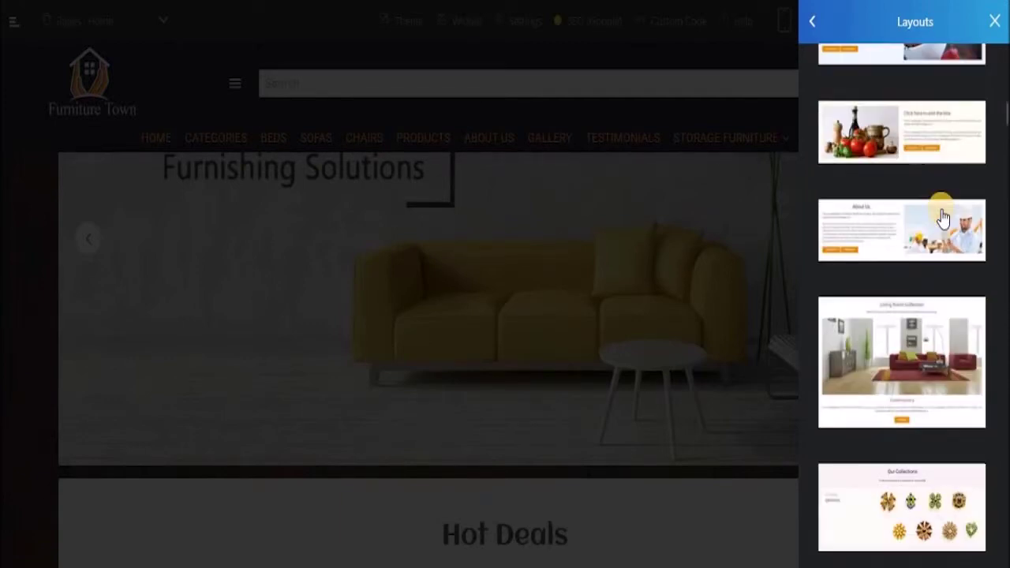
scroll(944, 217, down, 3)
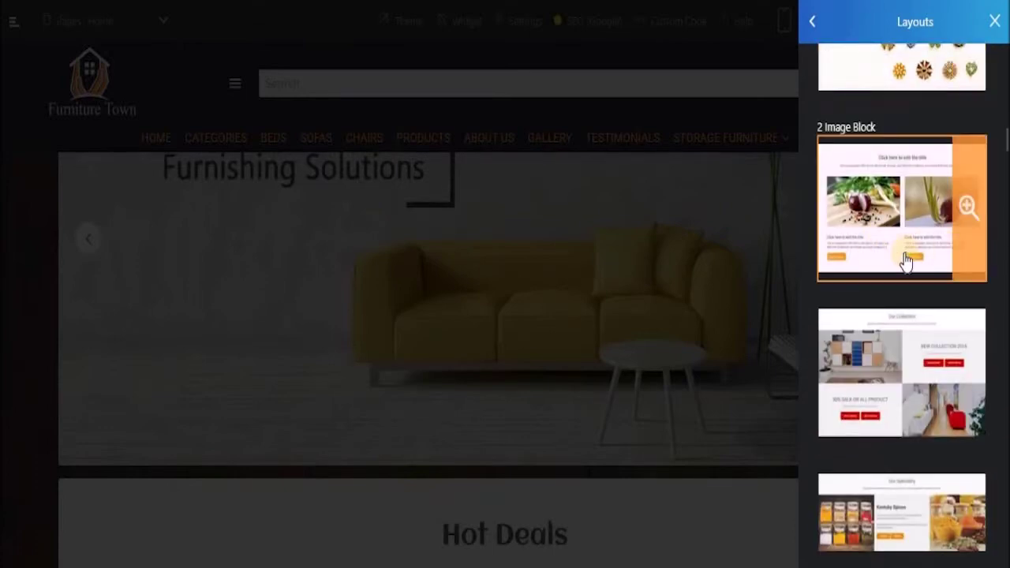
scroll(906, 261, down, 10)
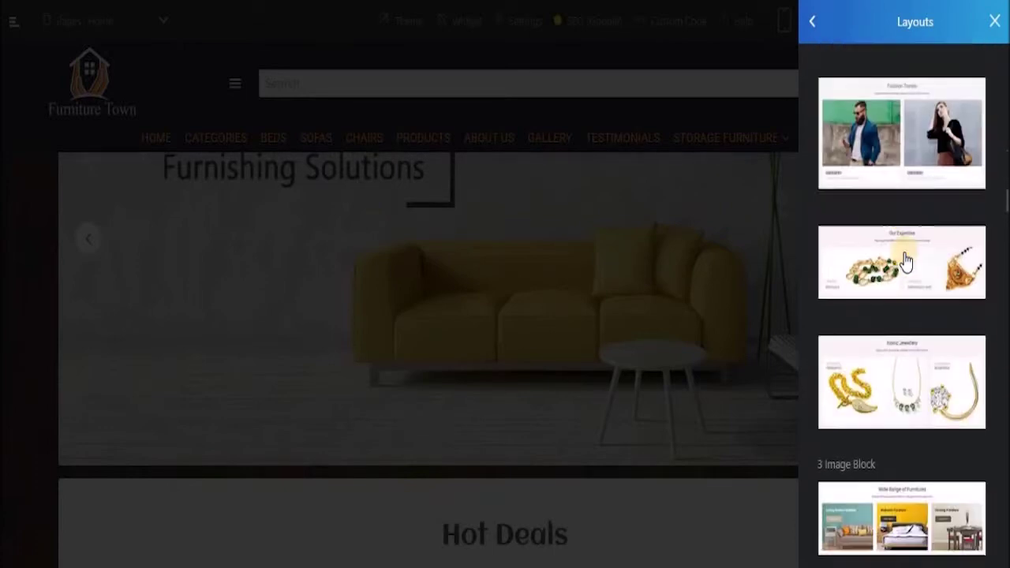
scroll(911, 248, down, 5)
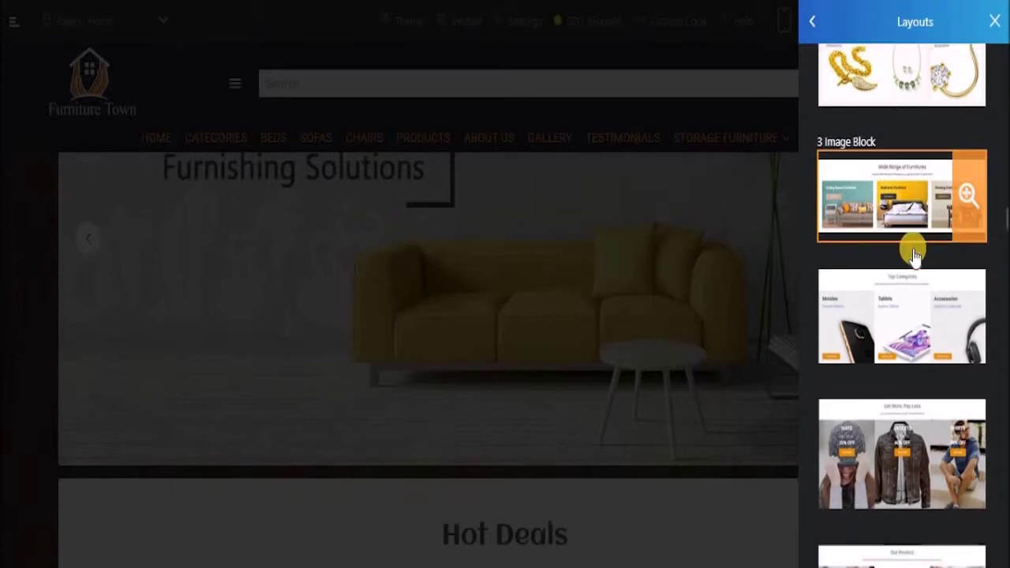
scroll(911, 248, down, 4)
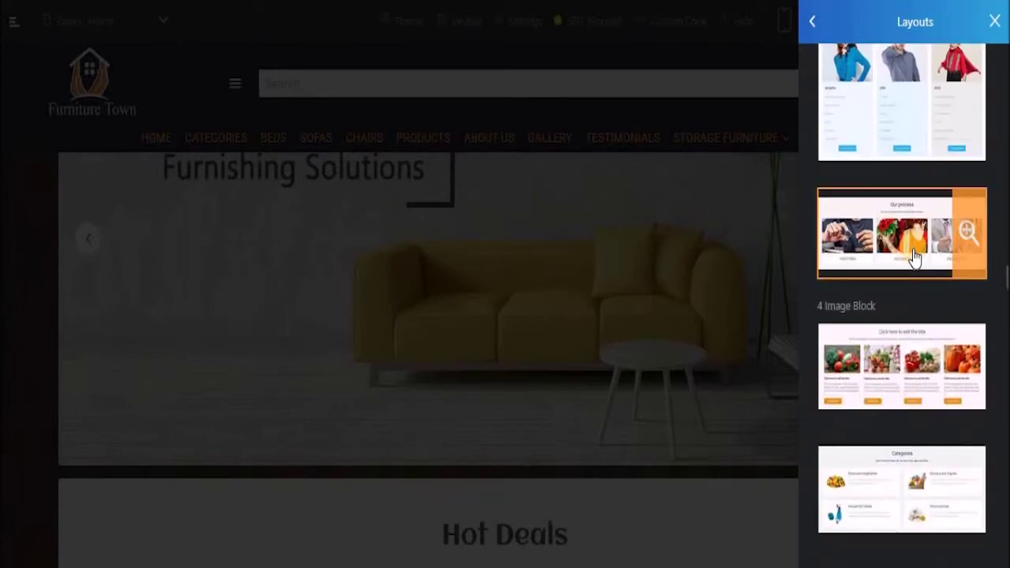
click(993, 177)
scroll(927, 270, down, 5)
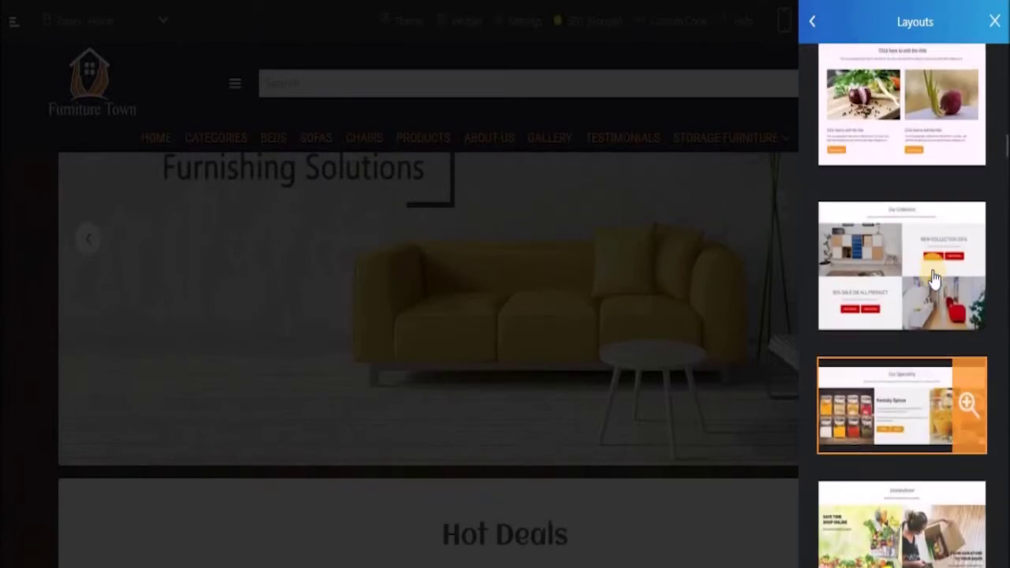
mouse_move(939, 183)
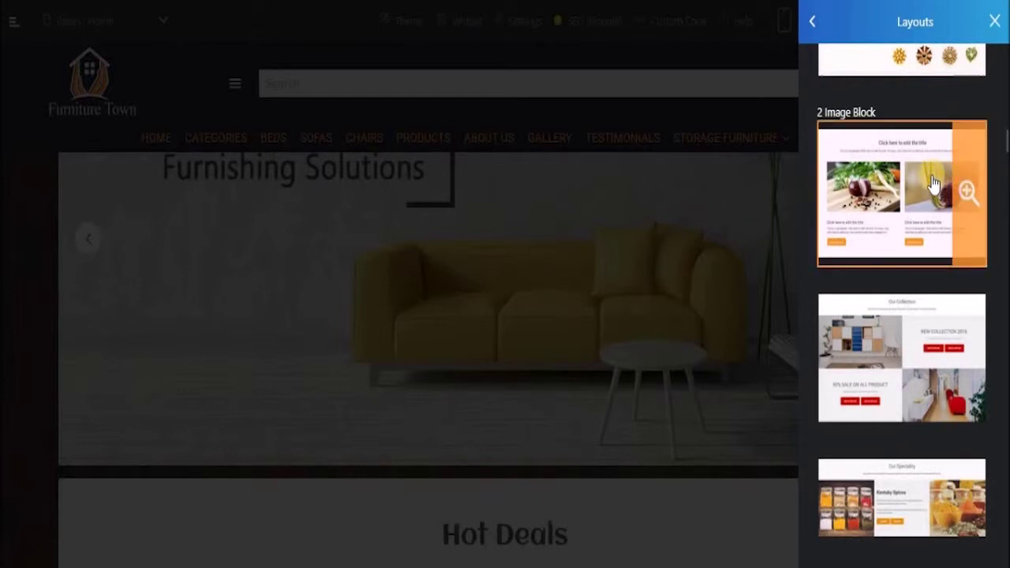
click(934, 183)
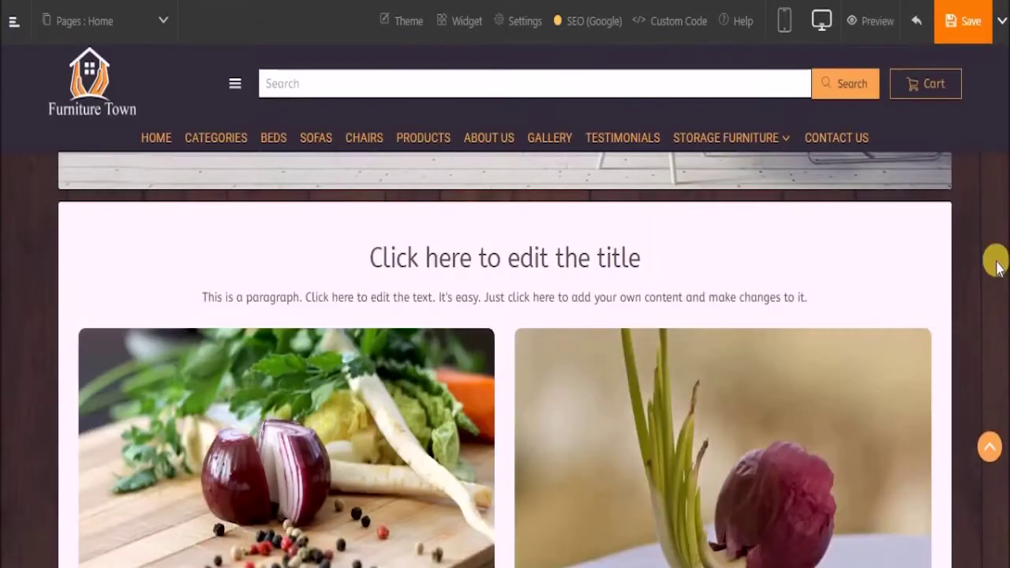
Step: Open the new section's title for text editing and delete its placeholder text
mouse_move(652, 269)
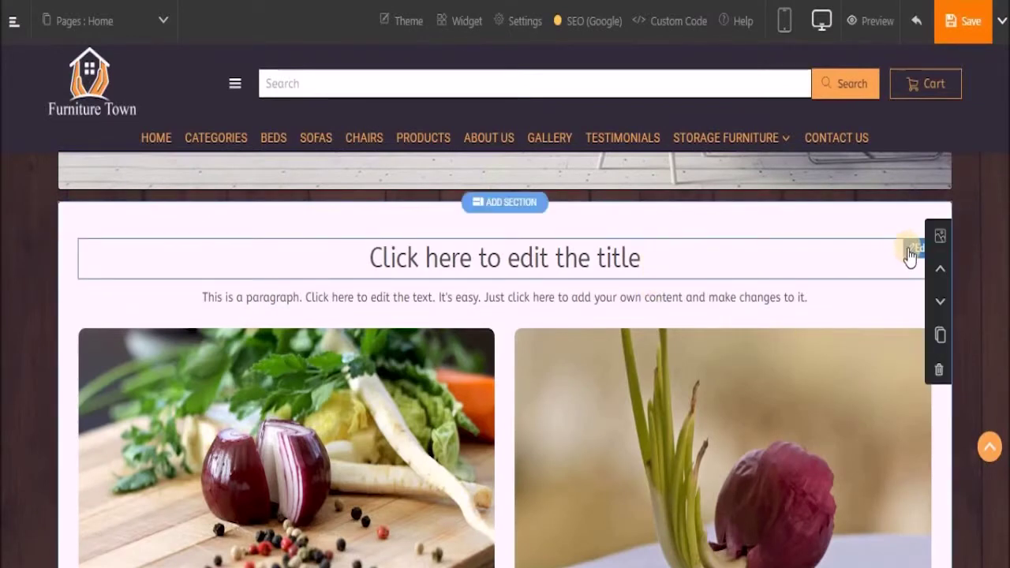
click(912, 251)
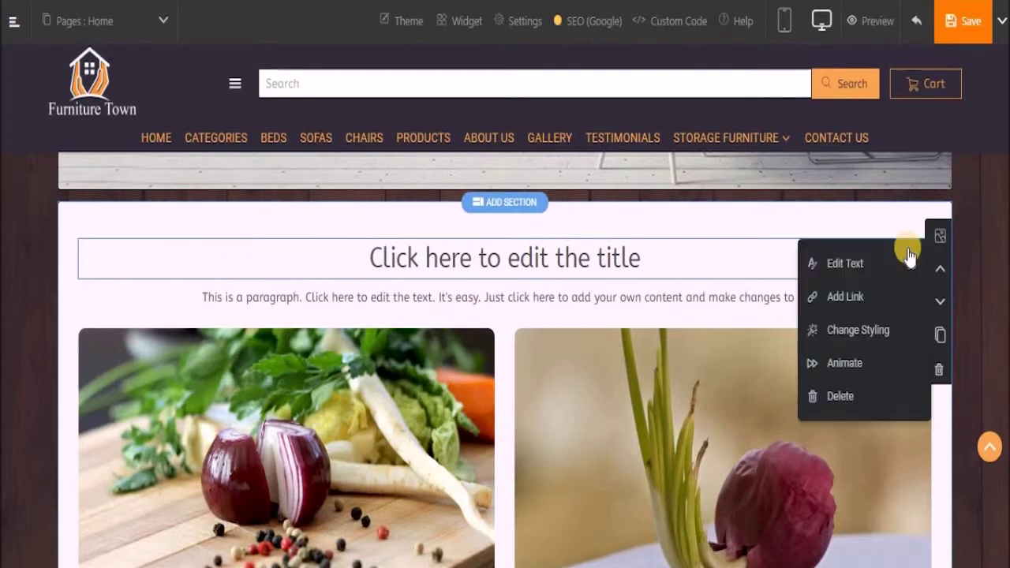
click(819, 269)
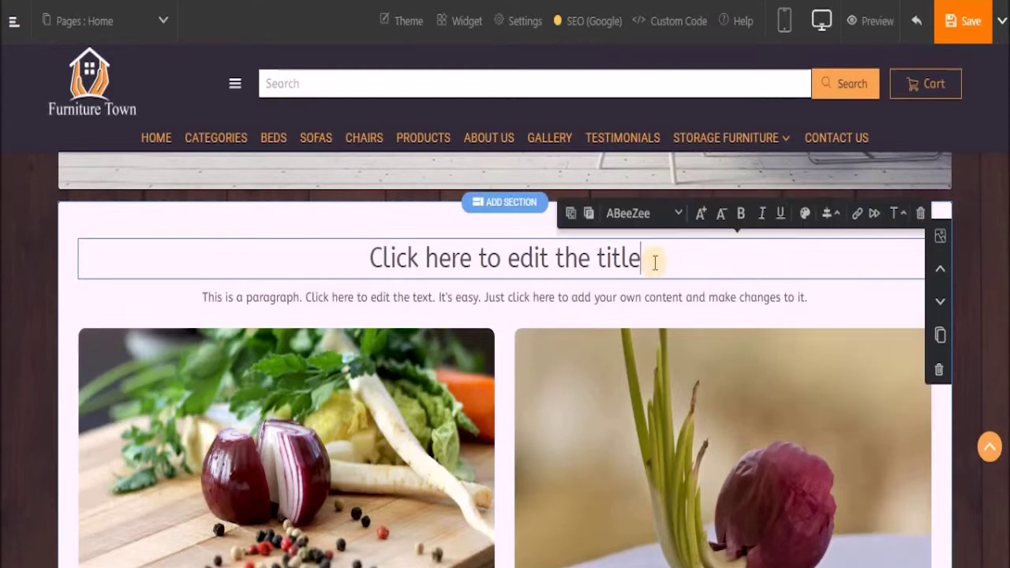
key(BackSpace)
key(BackSpace)
key(BackSpace)
key(BackSpace)
key(BackSpace)
key(BackSpace)
key(BackSpace)
key(BackSpace)
key(BackSpace)
key(BackSpace)
key(BackSpace)
key(BackSpace)
key(BackSpace)
key(BackSpace)
key(BackSpace)
key(BackSpace)
key(BackSpace)
key(BackSpace)
key(BackSpace)
key(BackSpace)
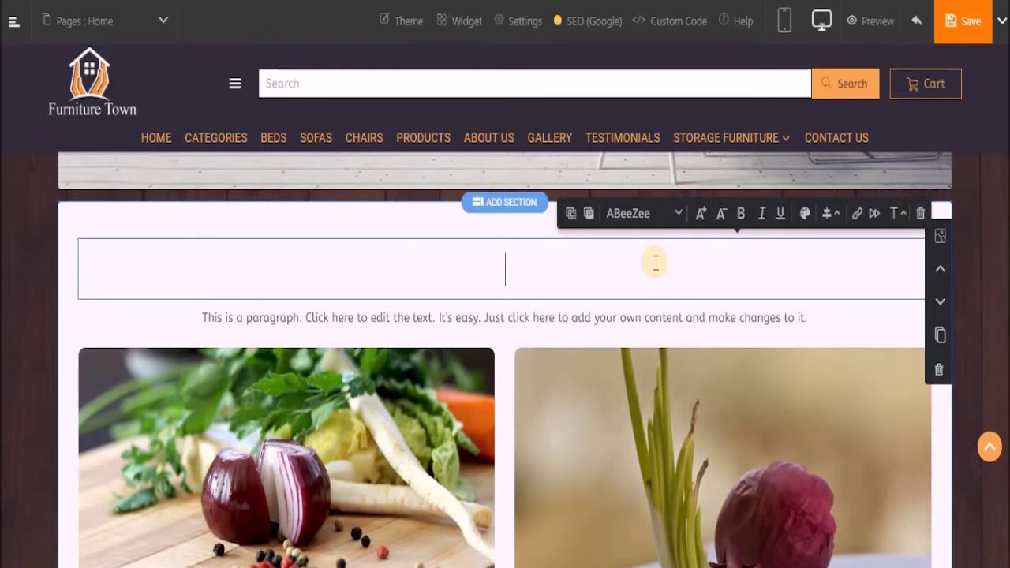
Step: Copy "WHAT MAKES YOUR HOUSE A HOME" from the WordPad document and paste it as the section title without the extra line
key(alt+Tab)
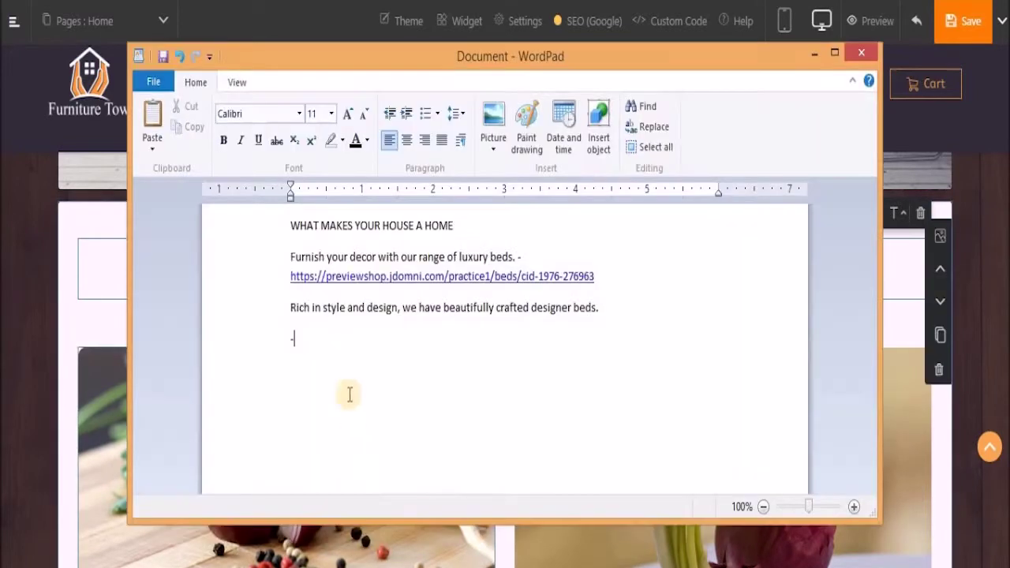
drag(289, 225, 465, 229)
key(ctrl+c)
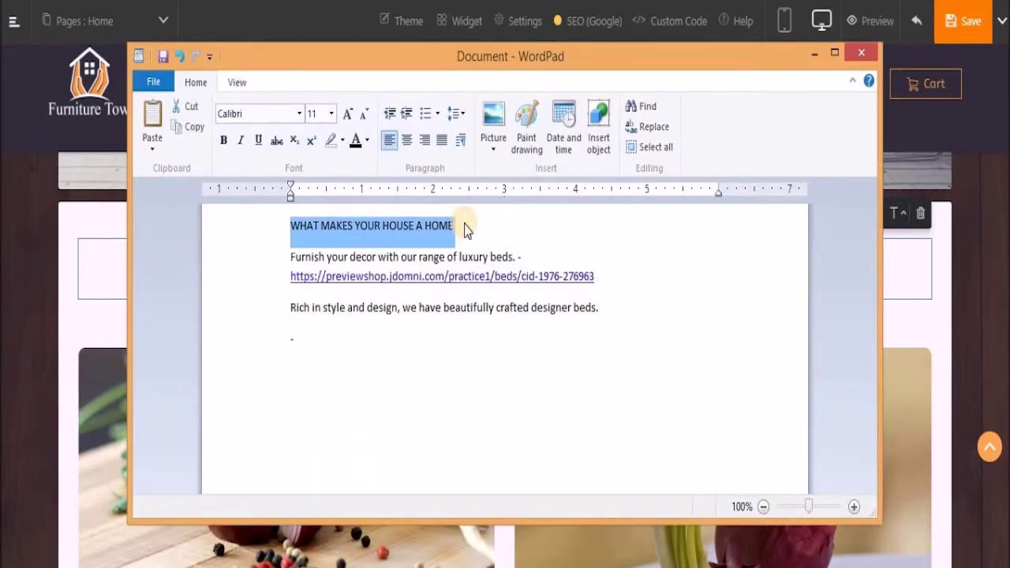
click(815, 53)
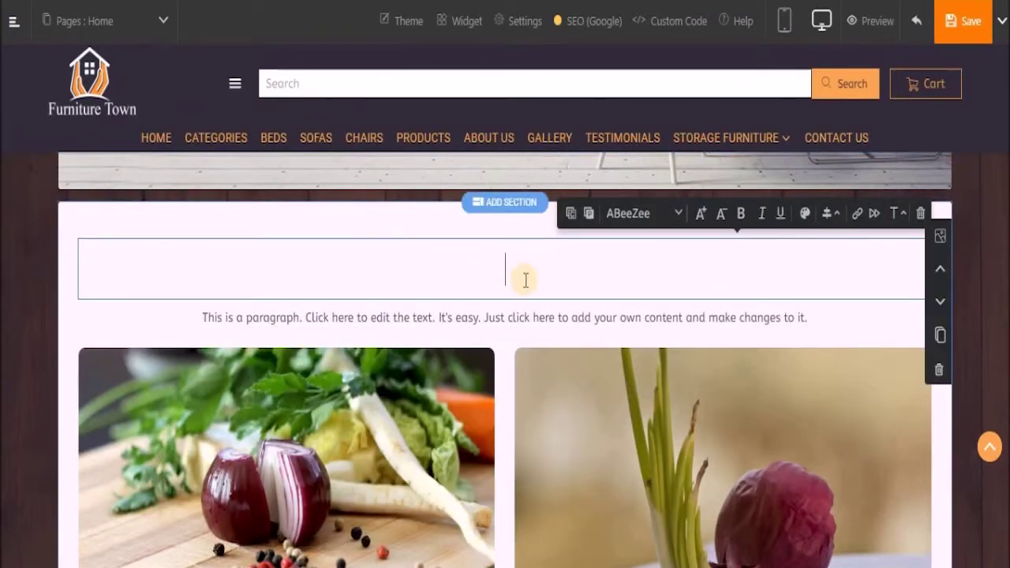
key(ctrl+v)
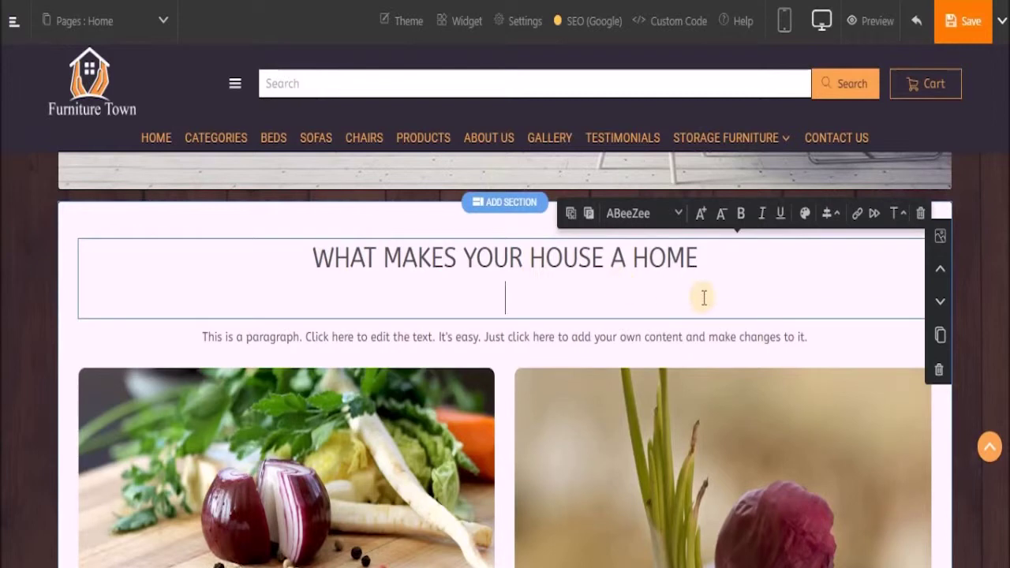
key(BackSpace)
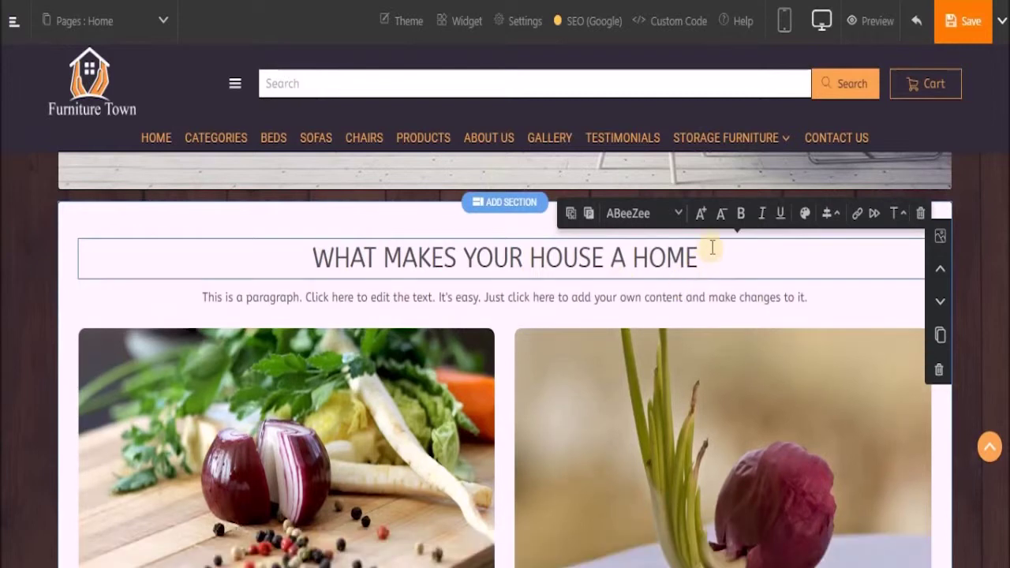
Step: Set the section title's font to Aclonica and reduce its font size by two steps
click(675, 215)
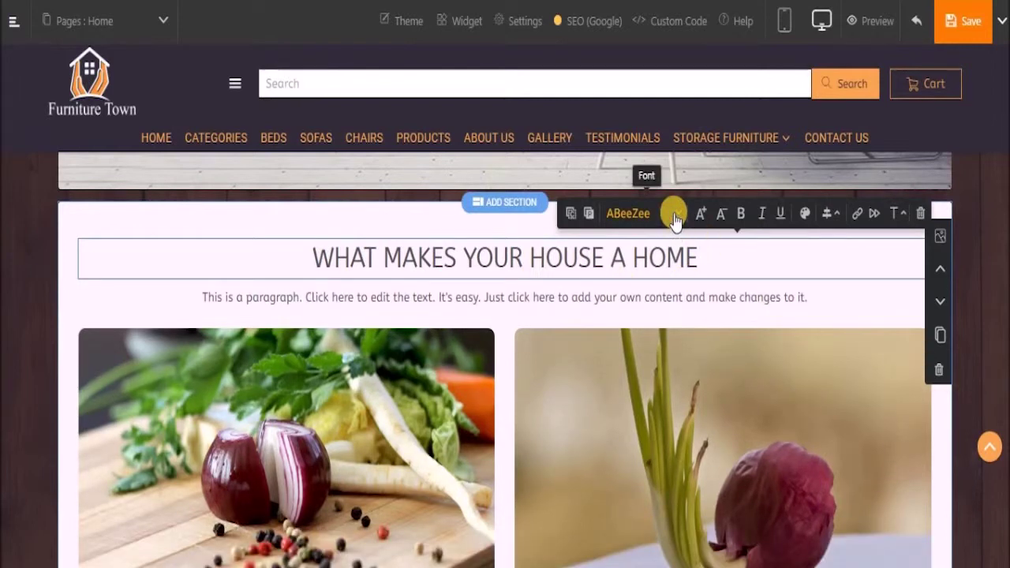
click(626, 355)
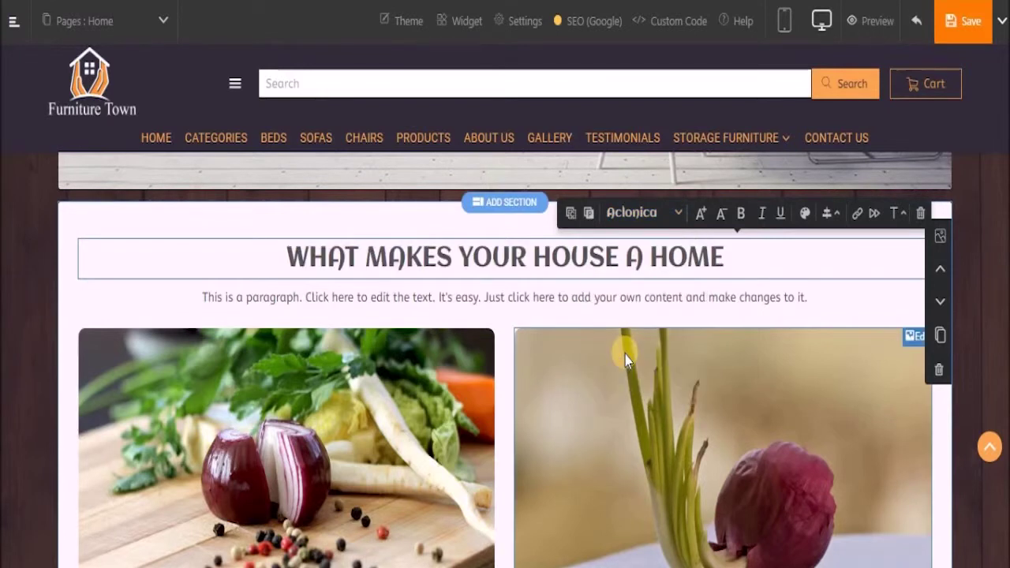
click(719, 214)
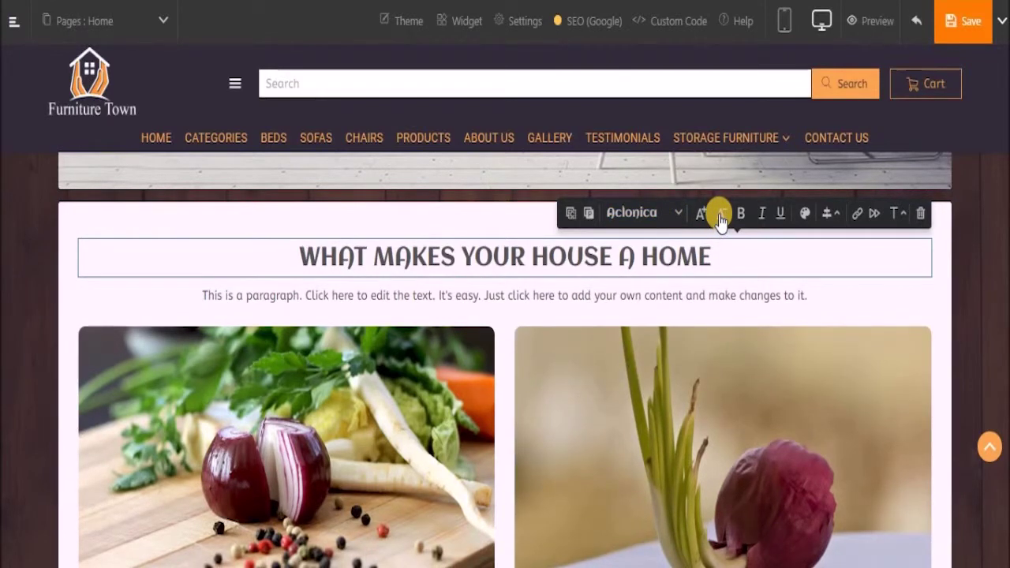
click(721, 214)
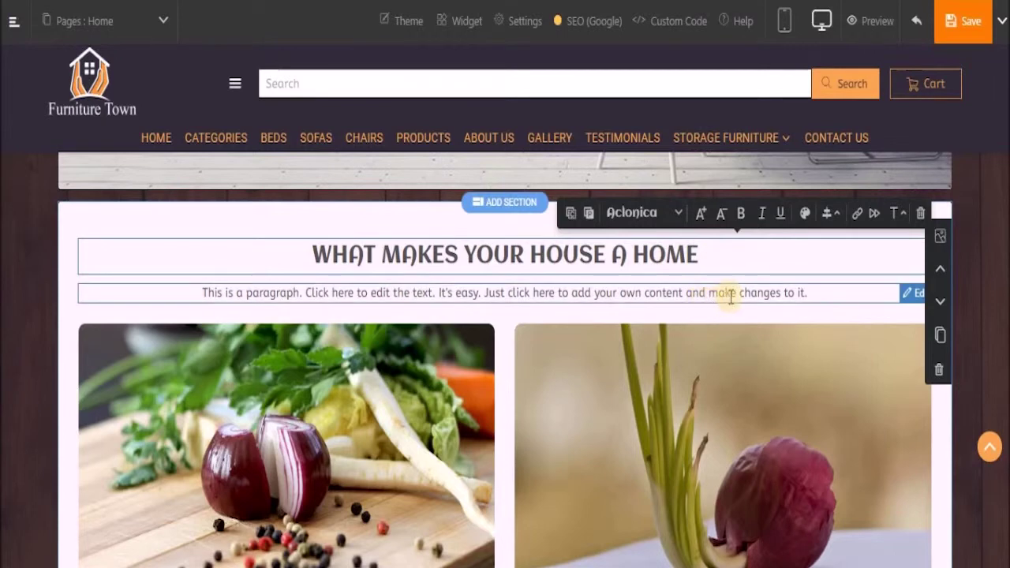
Step: Open the paragraph under the section title for text editing and delete all of its placeholder text
click(902, 305)
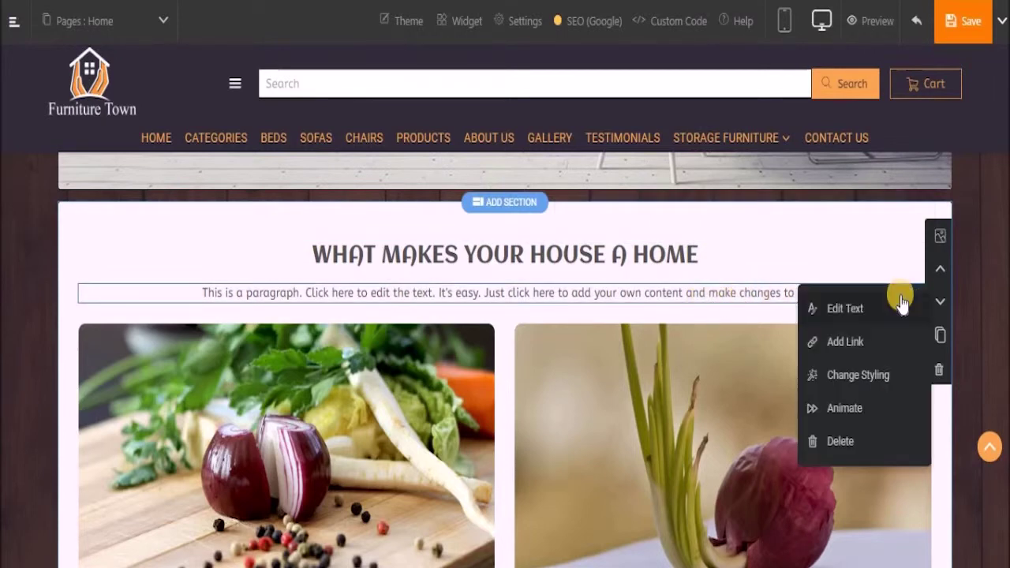
click(838, 308)
key(BackSpace)
key(BackSpace)
key(BackSpace)
key(BackSpace)
key(BackSpace)
key(BackSpace)
key(BackSpace)
key(BackSpace)
key(BackSpace)
key(BackSpace)
key(BackSpace)
key(BackSpace)
key(BackSpace)
key(BackSpace)
key(BackSpace)
key(BackSpace)
key(BackSpace)
key(BackSpace)
key(BackSpace)
key(BackSpace)
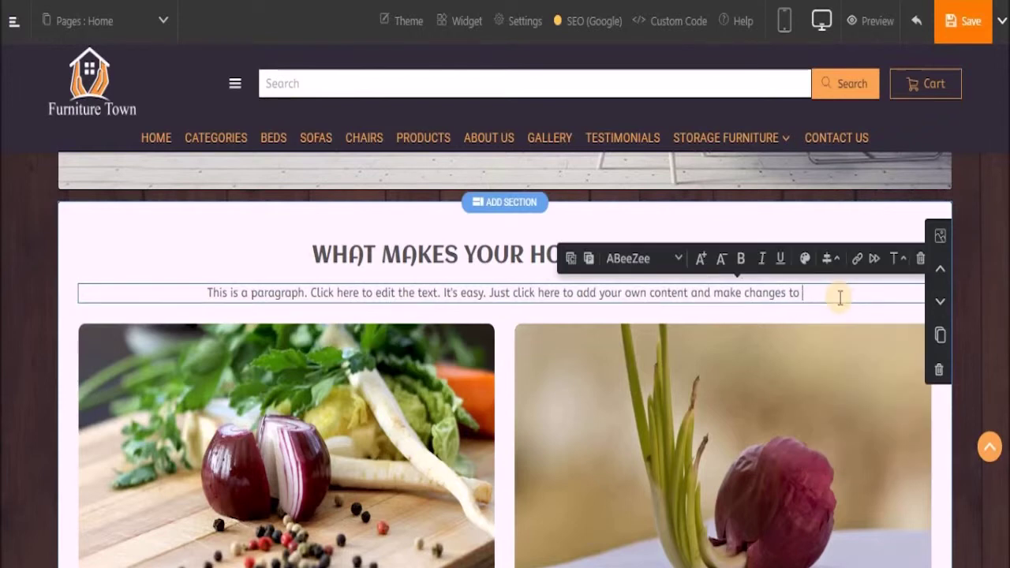
key(BackSpace)
key(BackSpace)
key(BackSpace)
key(BackSpace)
key(BackSpace)
key(BackSpace)
key(BackSpace)
key(BackSpace)
key(BackSpace)
key(BackSpace)
key(BackSpace)
key(BackSpace)
key(BackSpace)
key(BackSpace)
key(BackSpace)
key(BackSpace)
key(BackSpace)
key(BackSpace)
key(BackSpace)
key(BackSpace)
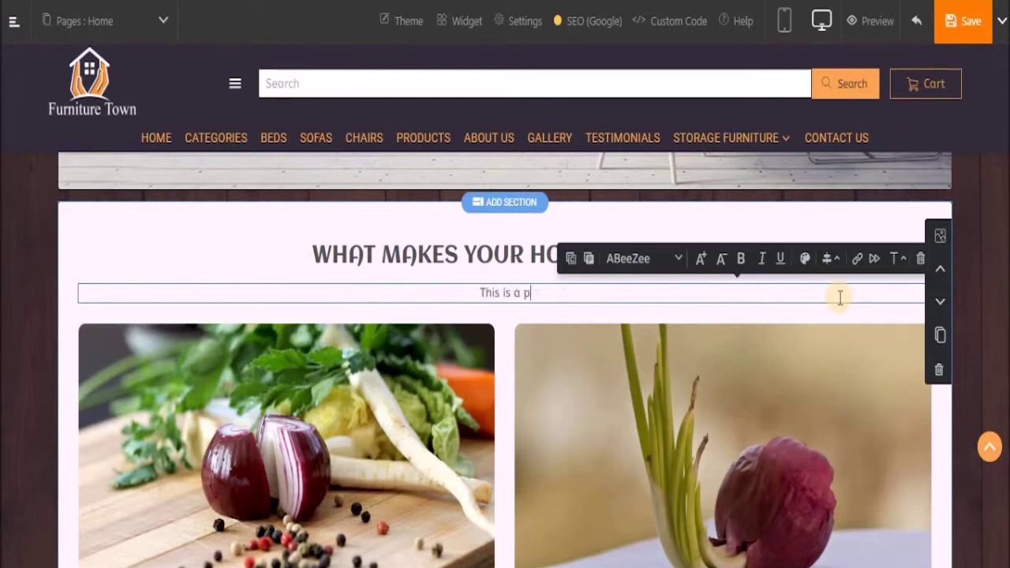
key(BackSpace)
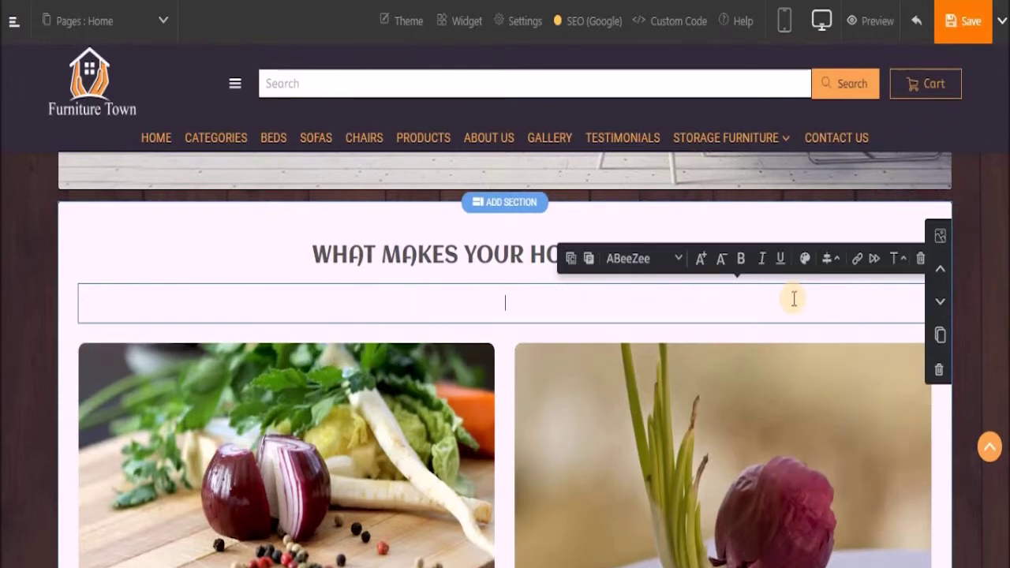
Step: Copy "We do everything to help you create a home you'll truly love, from start to finish" from WordPad into the section paragraph and enlarge its font once
key(alt+Tab)
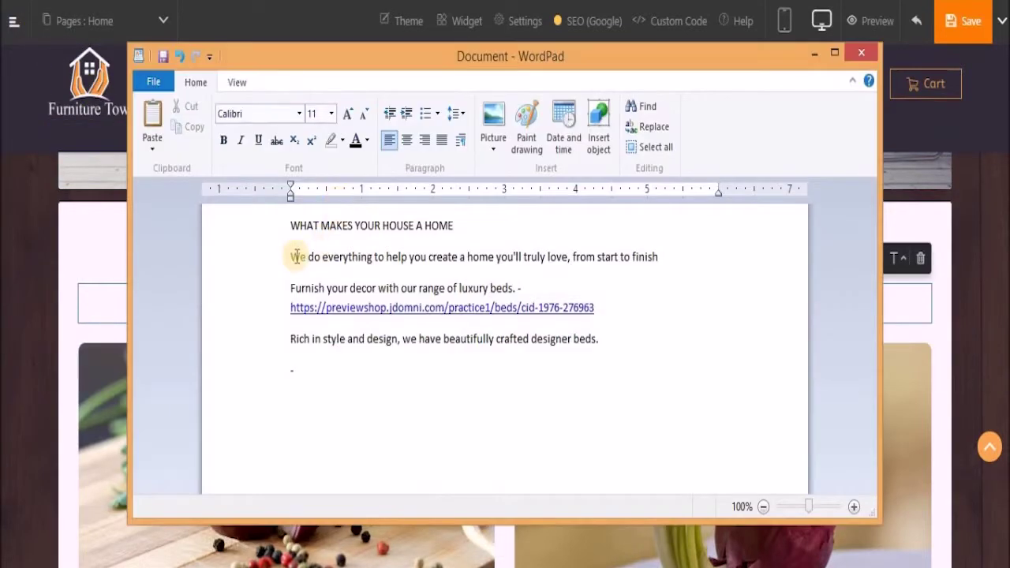
drag(293, 257, 655, 262)
key(ctrl+c)
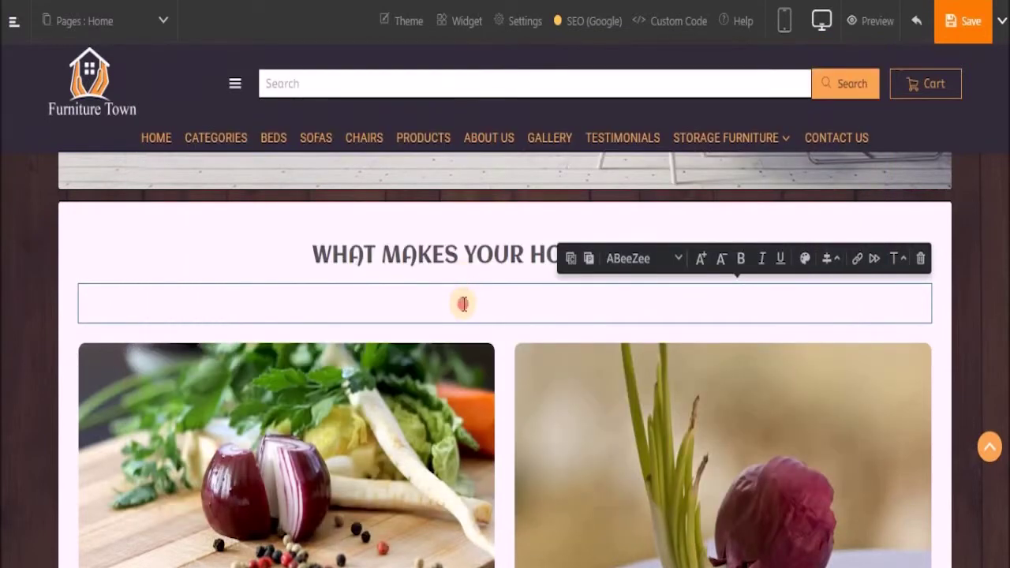
click(464, 304)
key(ctrl+v)
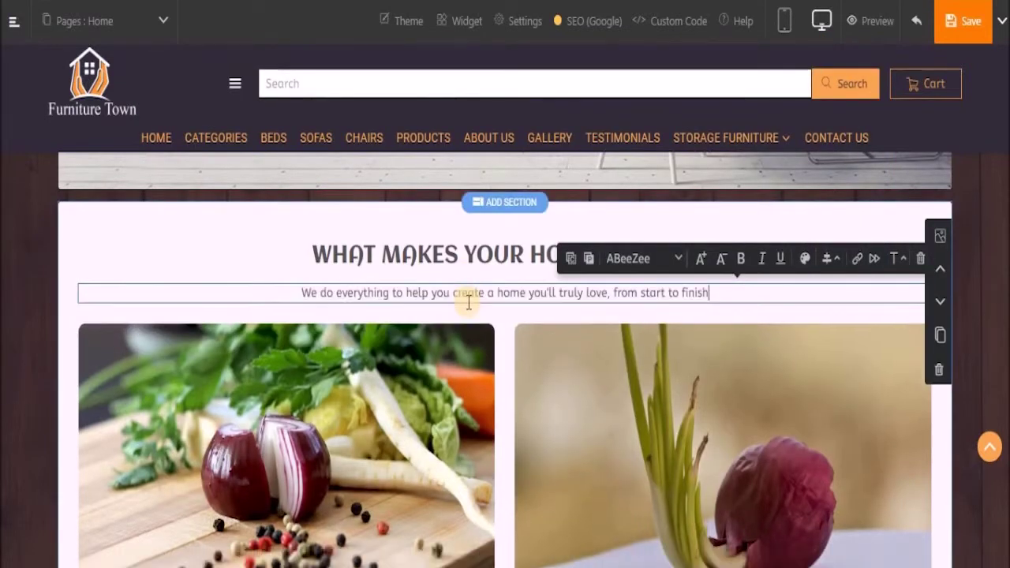
click(704, 265)
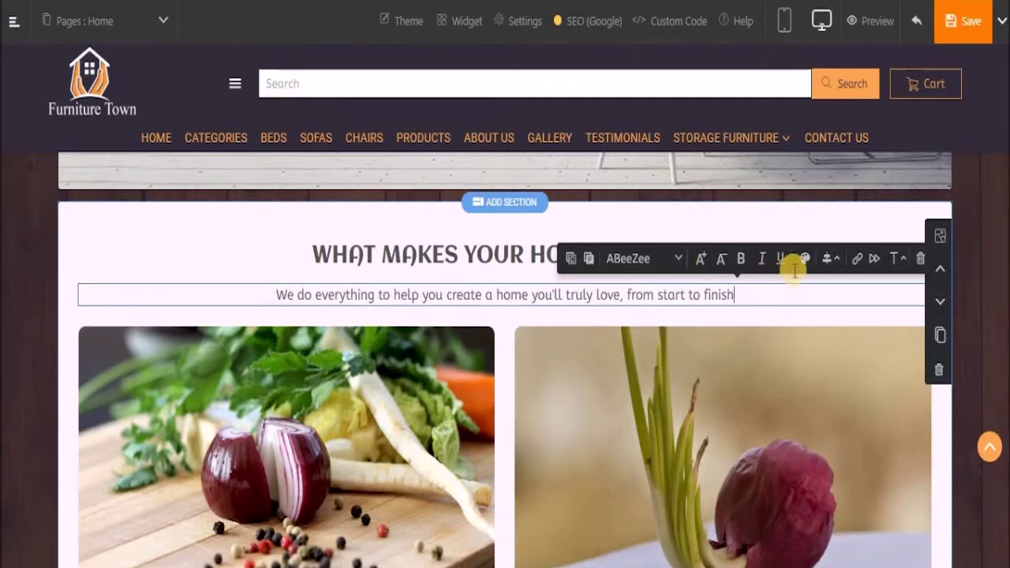
click(803, 259)
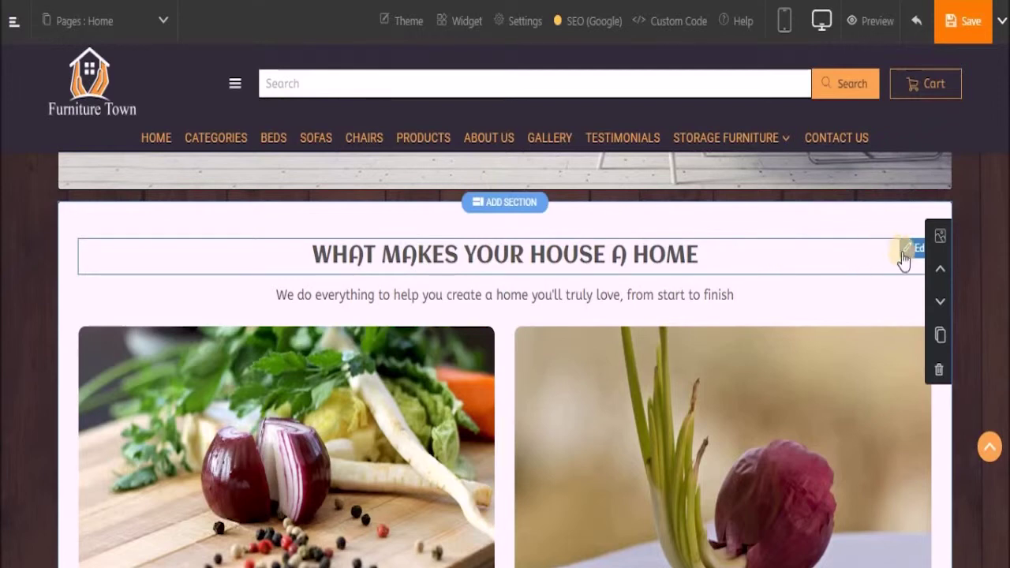
Step: Change the text colour of the "WHAT MAKES YOUR HOUSE A HOME" title to the orange #ff9336 and apply it
click(907, 259)
click(858, 333)
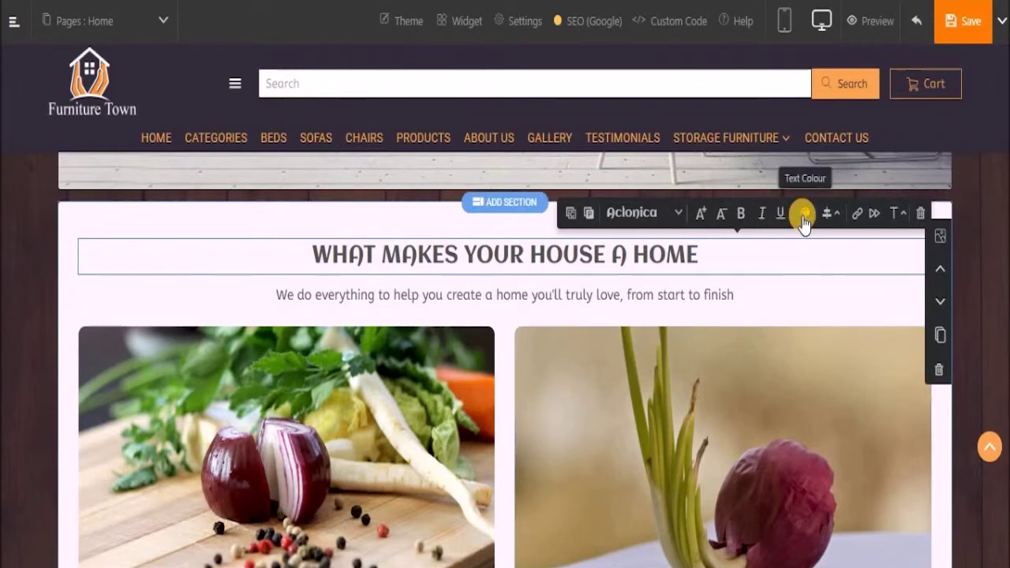
click(803, 214)
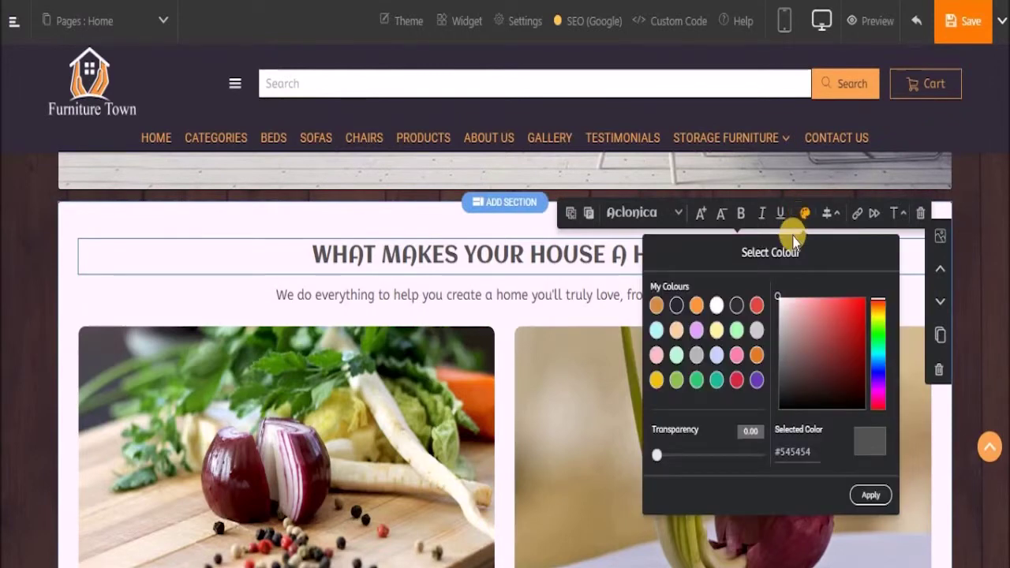
click(699, 306)
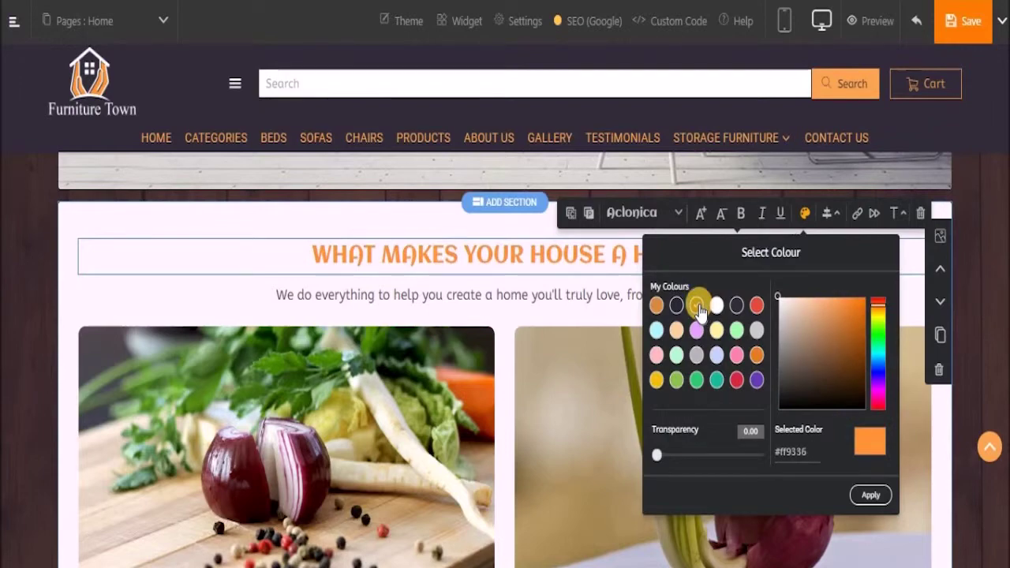
click(862, 491)
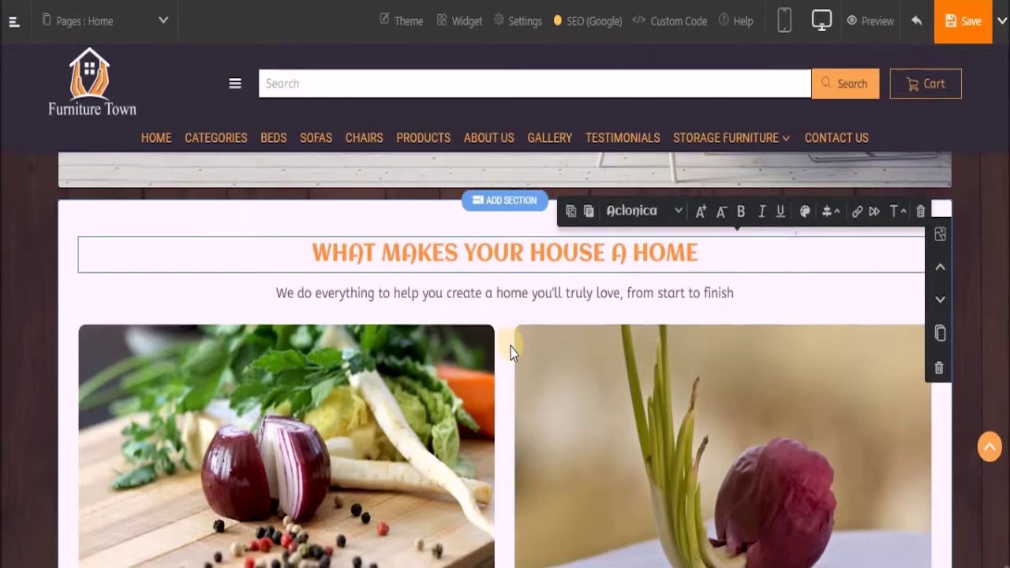
Step: Replace the section's first image, the cut onion with vegetables, with the dark-walled bedroom picture from My Images
scroll(510, 348, down, 1)
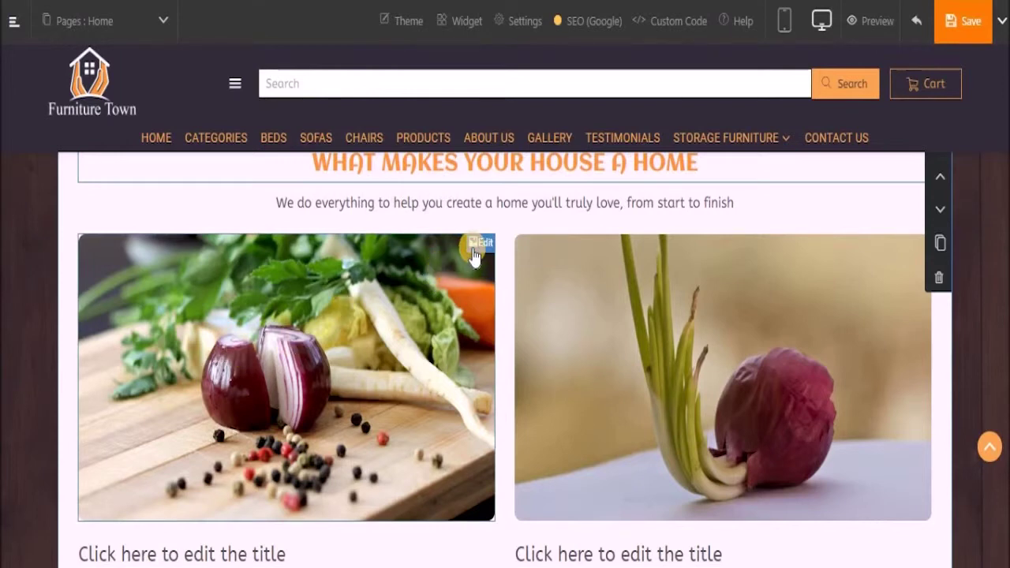
click(474, 251)
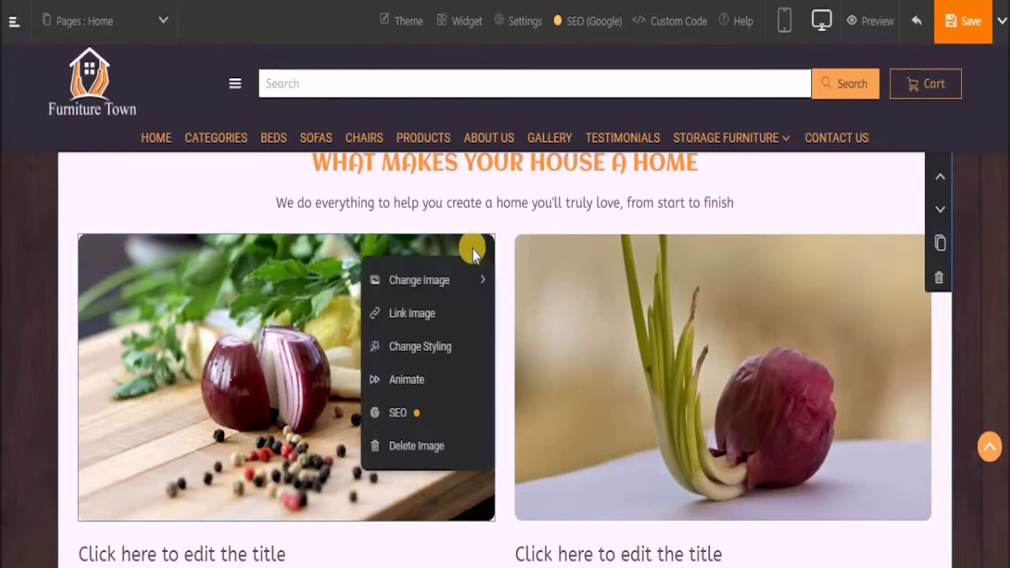
click(419, 292)
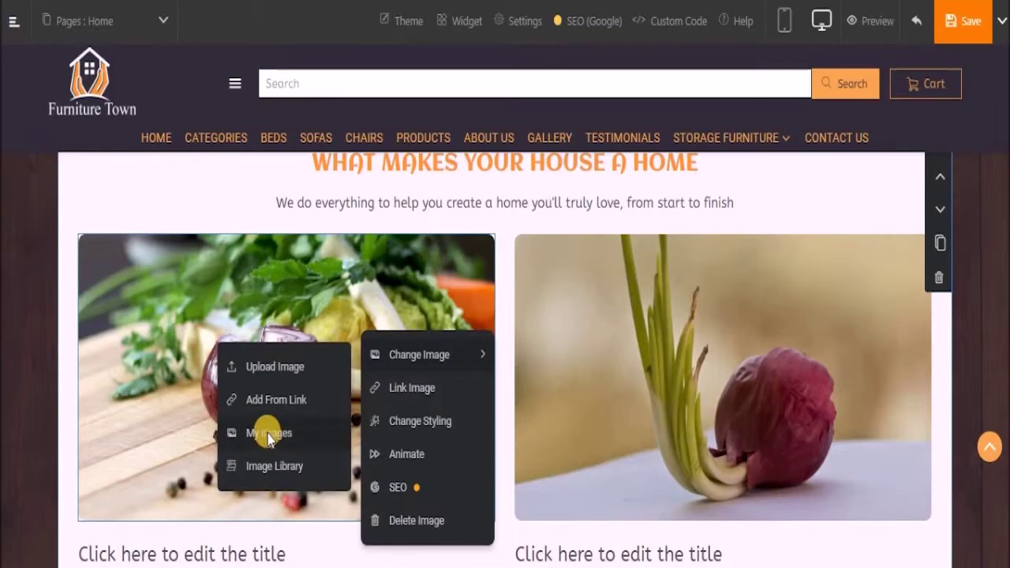
click(268, 434)
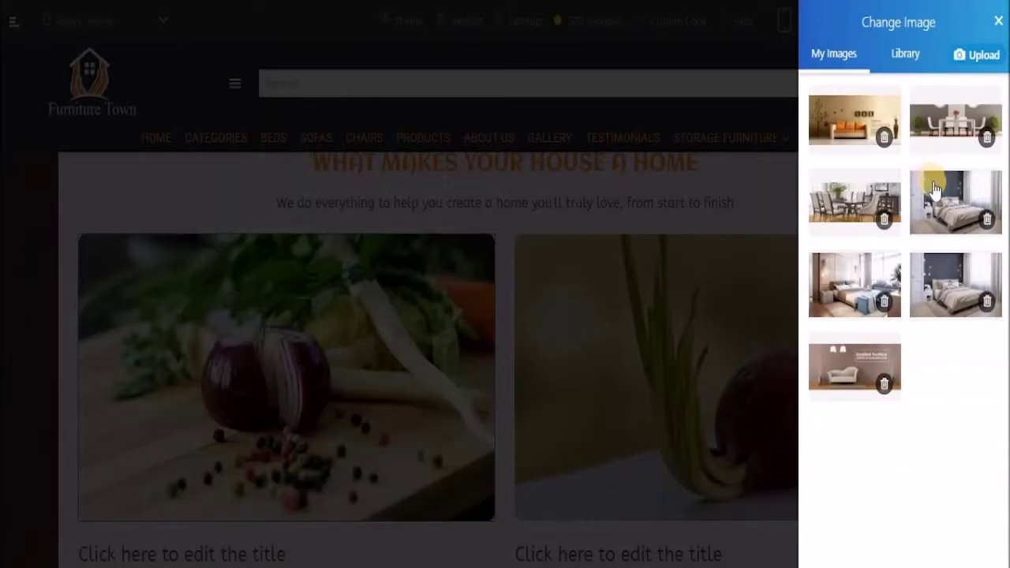
click(947, 210)
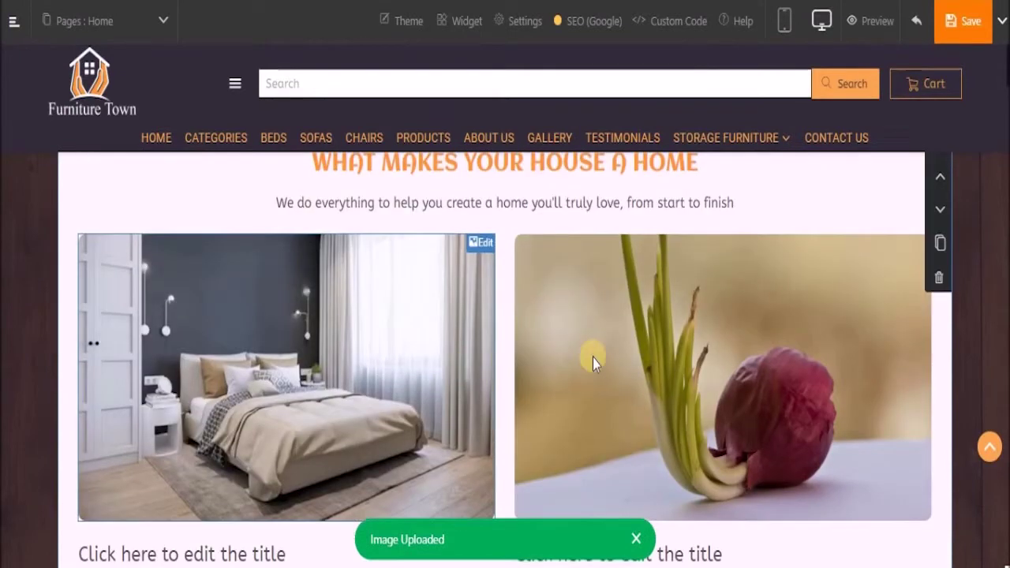
Step: Replace the section's second image, the sprouting onion, with the bedroom picture with the blue bench from My Images
click(750, 296)
click(764, 340)
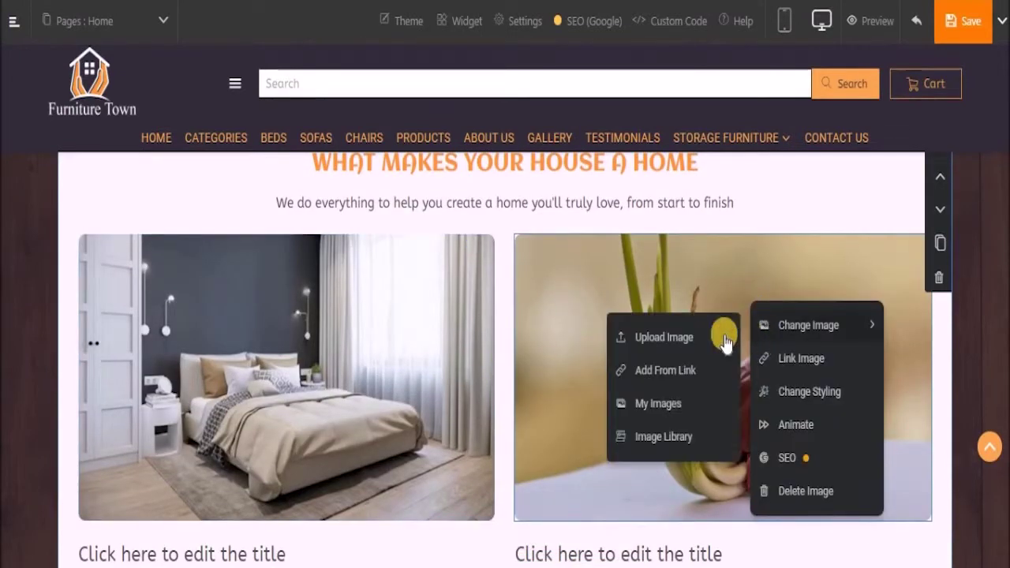
click(636, 407)
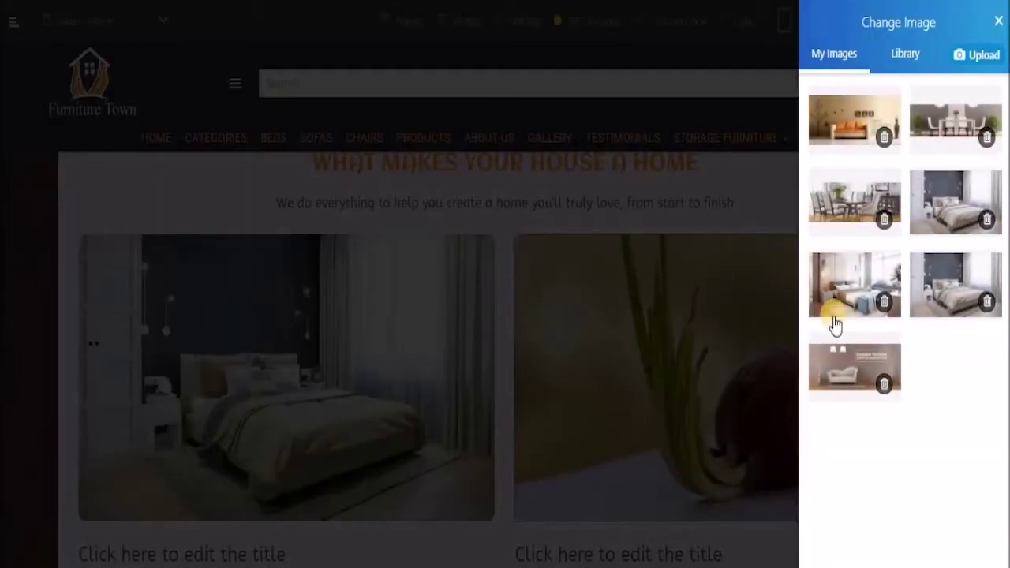
click(830, 286)
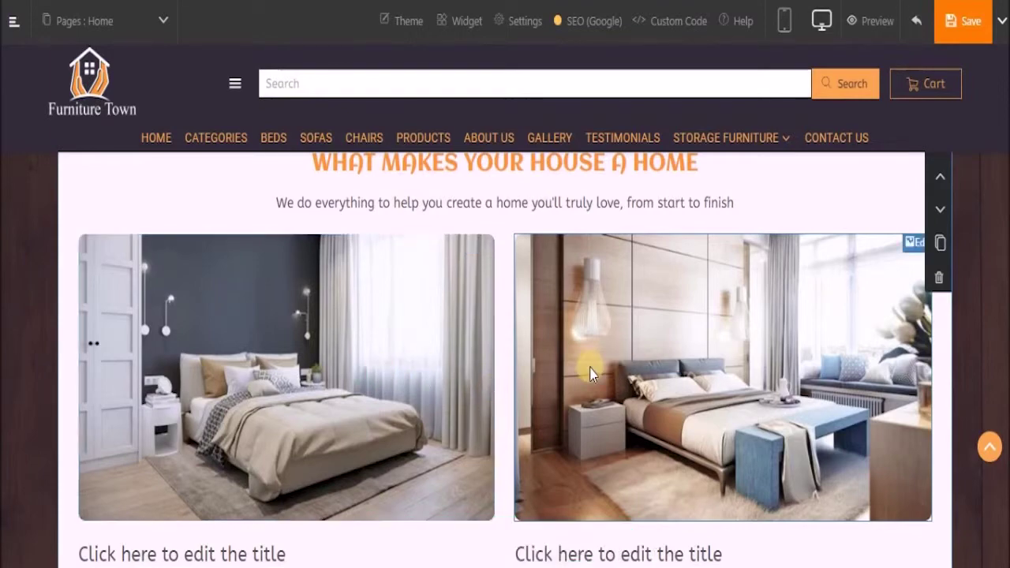
Step: Open the title under the first bedroom image for text editing and delete its placeholder text
scroll(590, 374, down, 2)
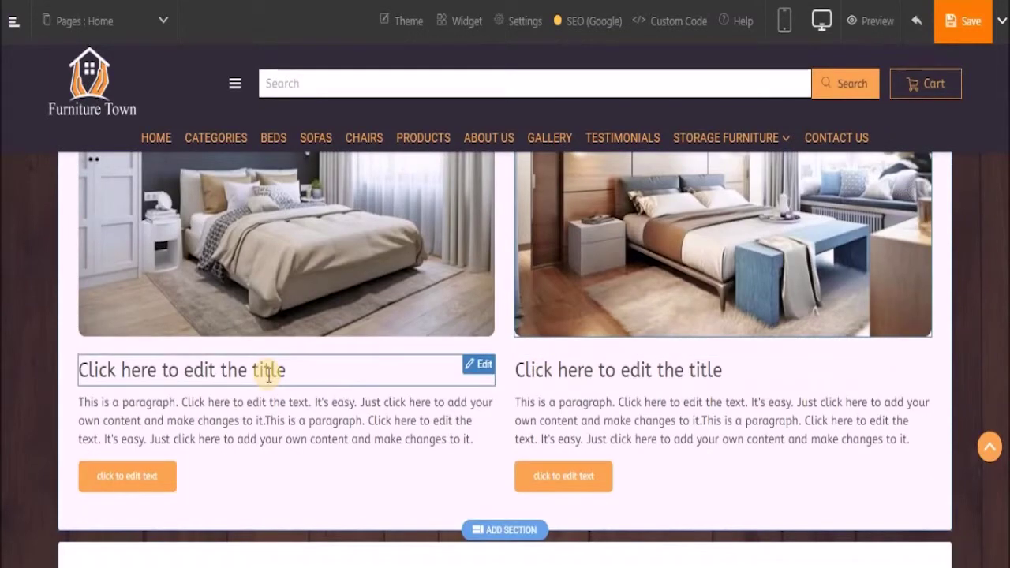
click(484, 365)
click(443, 379)
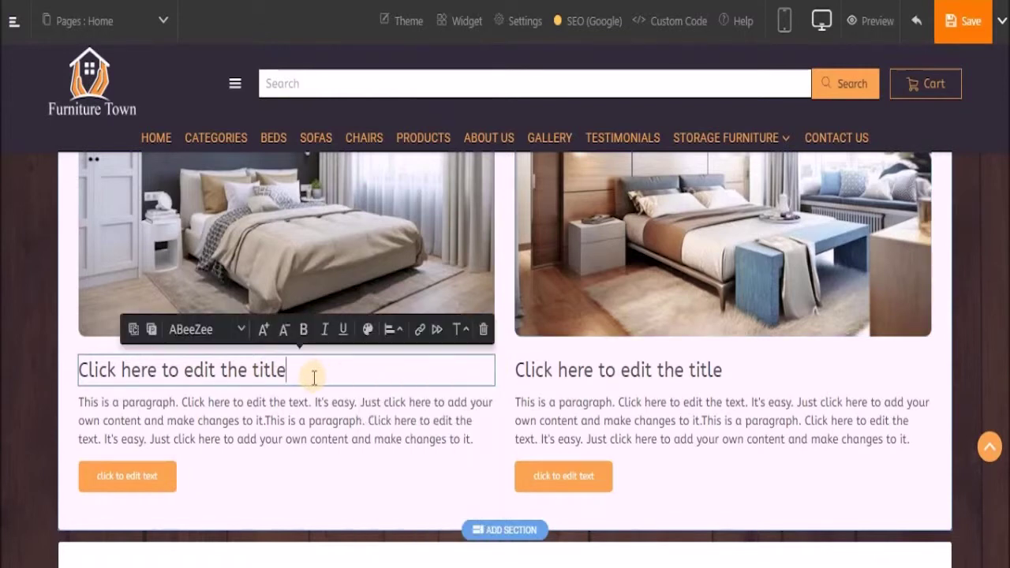
key(BackSpace)
key(BackSpace)
key(BackSpace)
key(BackSpace)
key(BackSpace)
key(BackSpace)
key(BackSpace)
key(BackSpace)
key(BackSpace)
key(BackSpace)
key(BackSpace)
key(BackSpace)
key(BackSpace)
key(BackSpace)
key(BackSpace)
key(BackSpace)
key(BackSpace)
key(BackSpace)
key(BackSpace)
key(BackSpace)
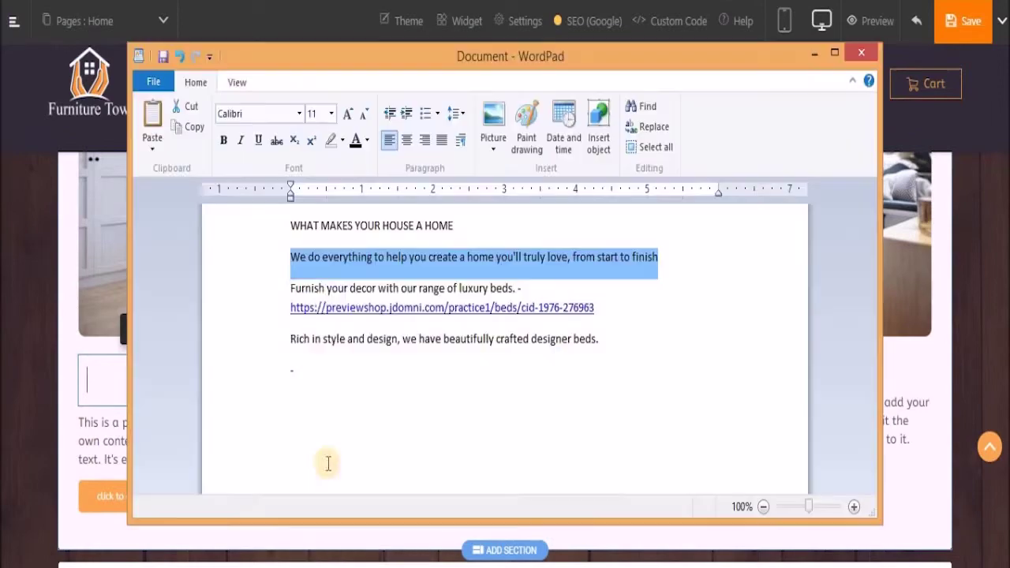
Step: Copy "Furnish your decor with our range of luxury beds." from the WordPad document and paste it as the title under the first image
key(alt+Tab)
drag(292, 289, 516, 289)
key(ctrl+c)
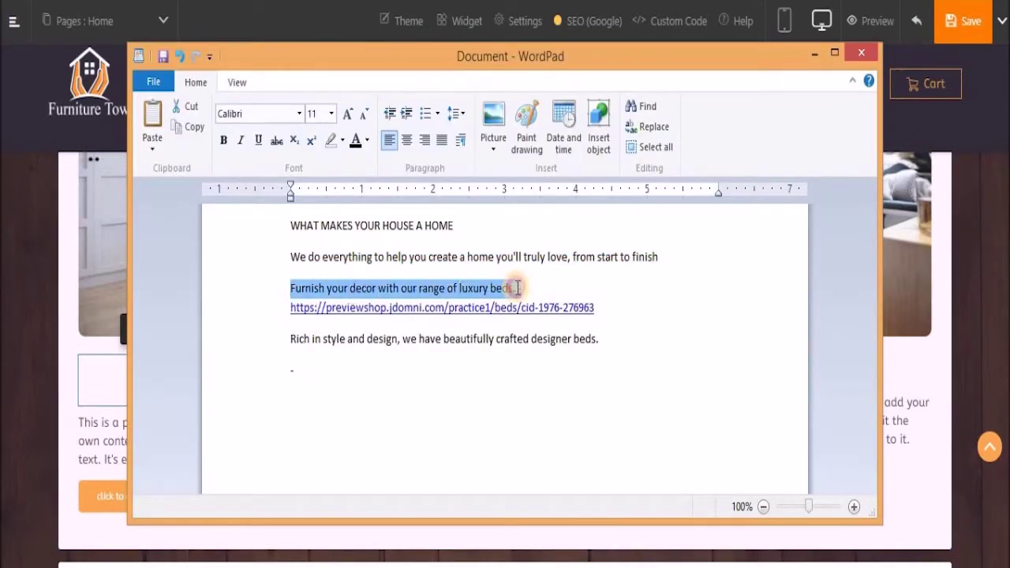
click(814, 53)
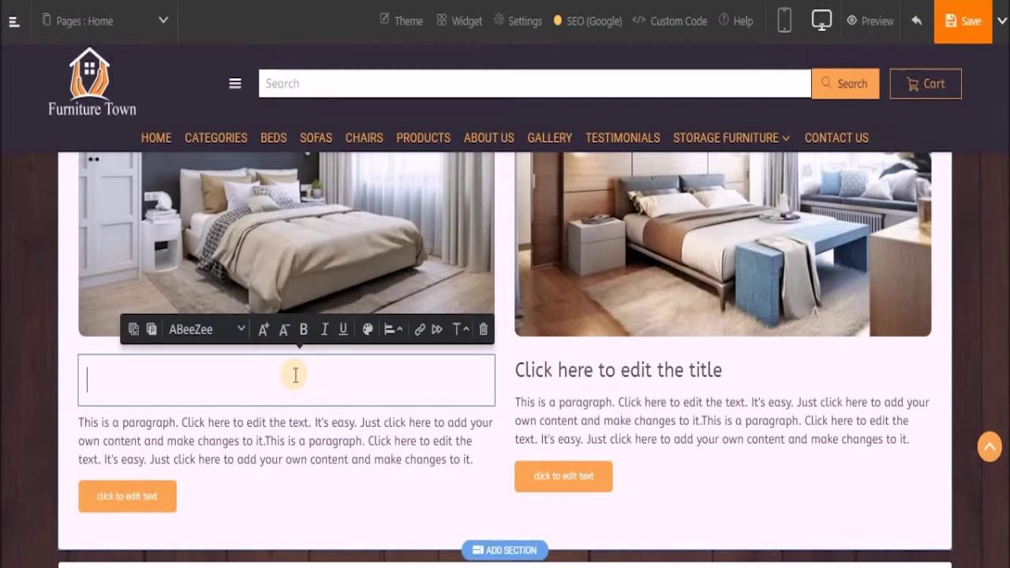
key(ctrl+v)
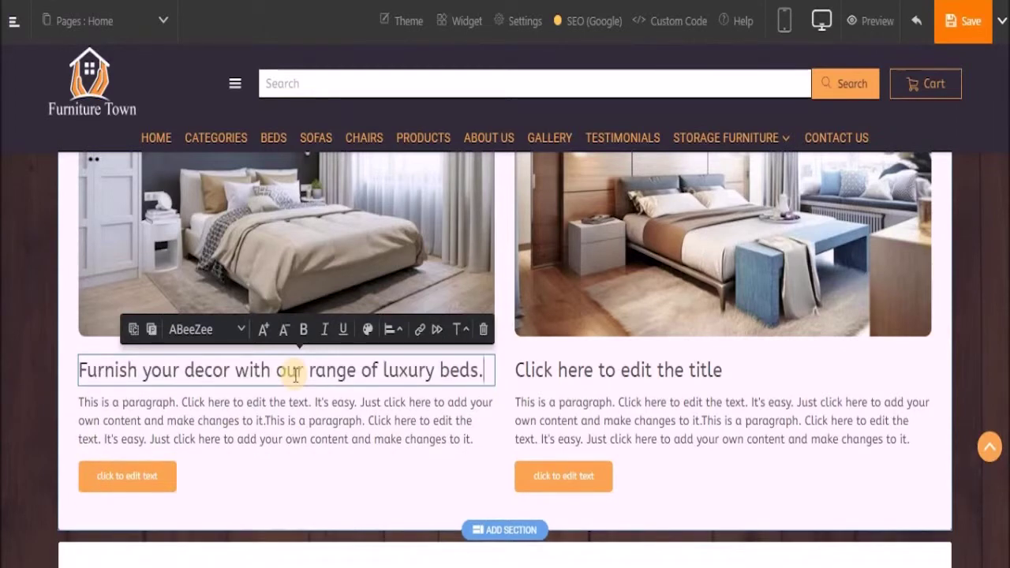
Step: Remove the full stop from the first image's title and reduce its font size by two steps
click(284, 329)
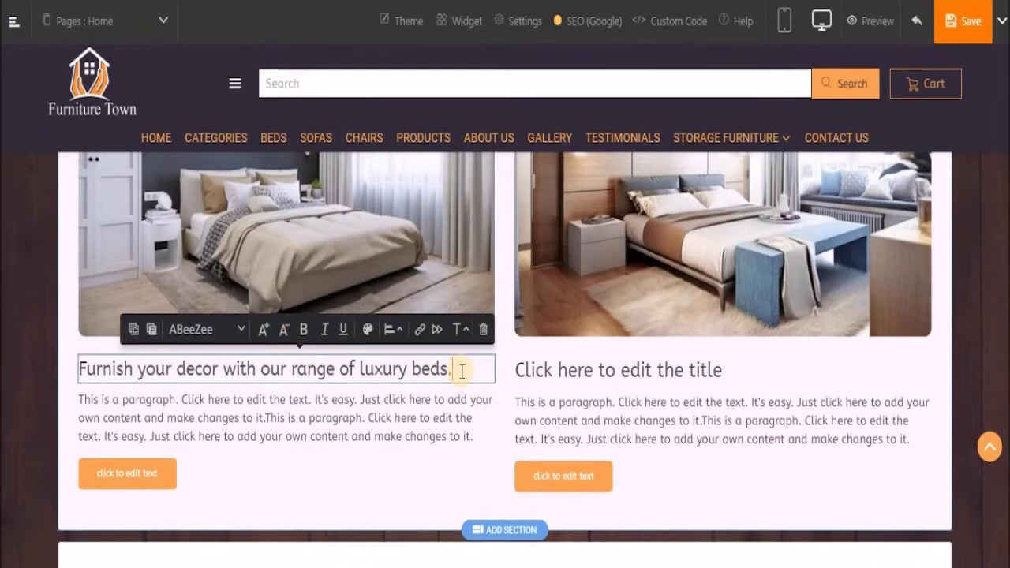
key(BackSpace)
click(284, 329)
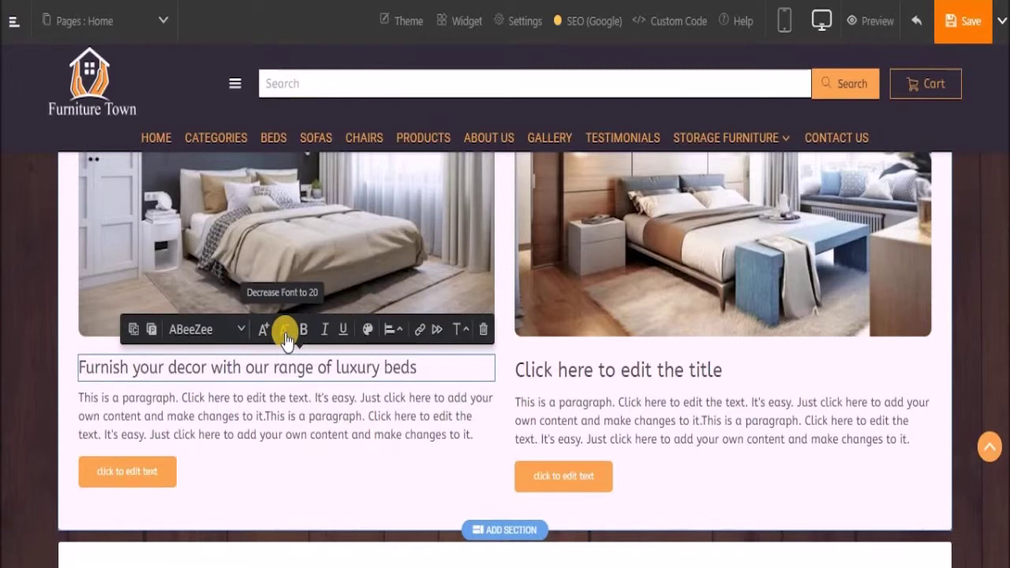
Step: Delete the placeholder paragraph under the first bedroom image
click(302, 423)
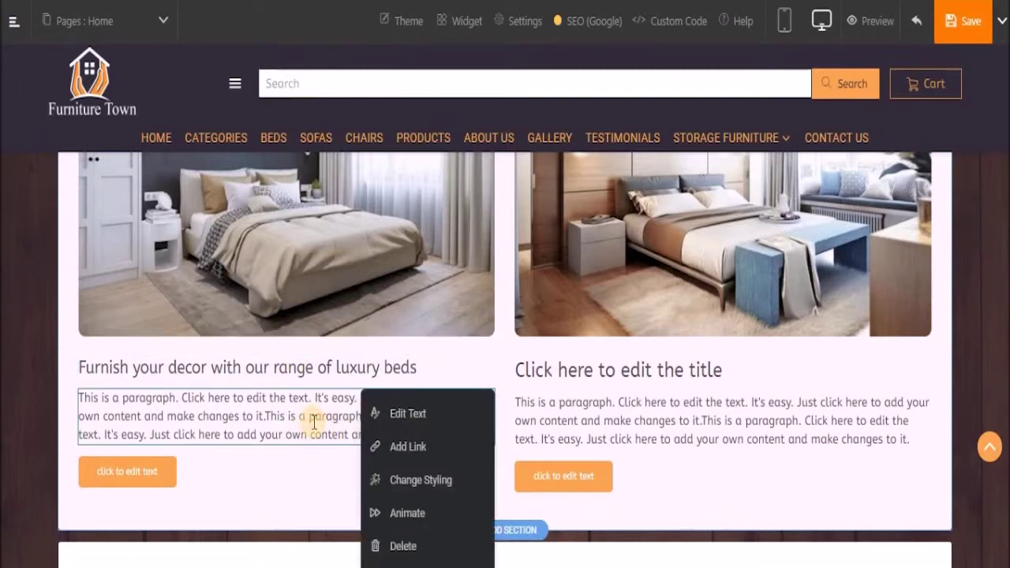
click(314, 423)
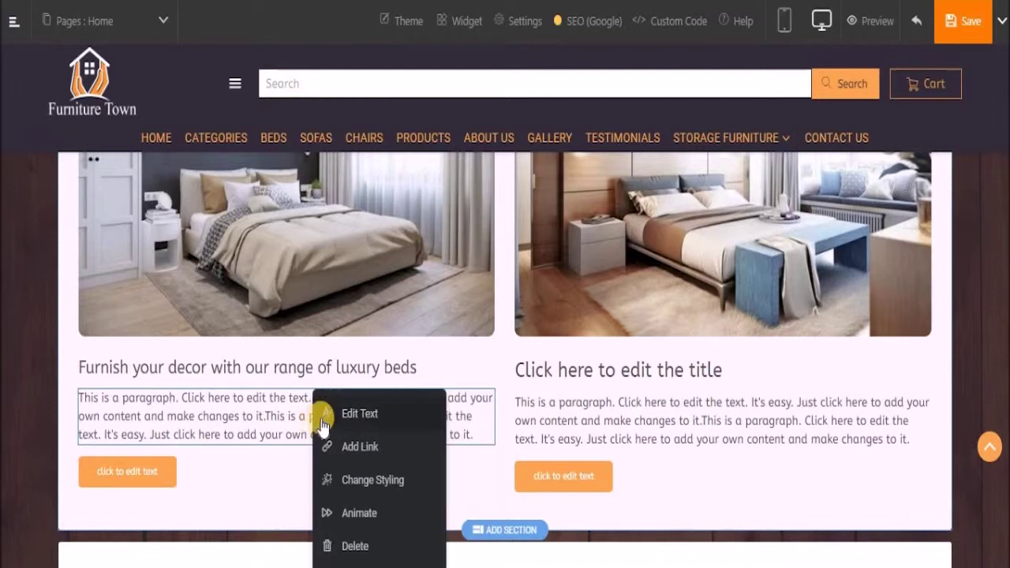
click(484, 421)
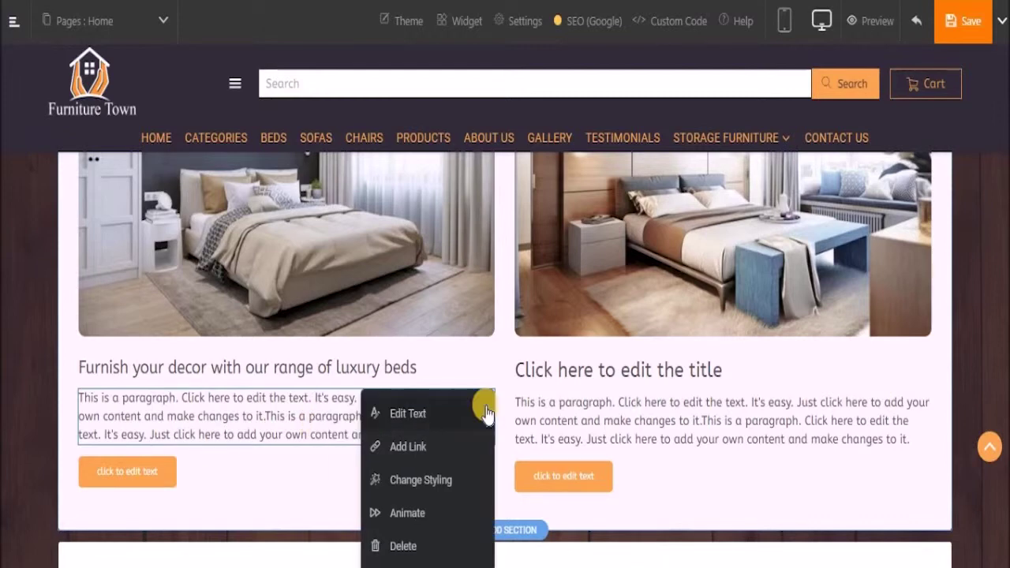
click(382, 551)
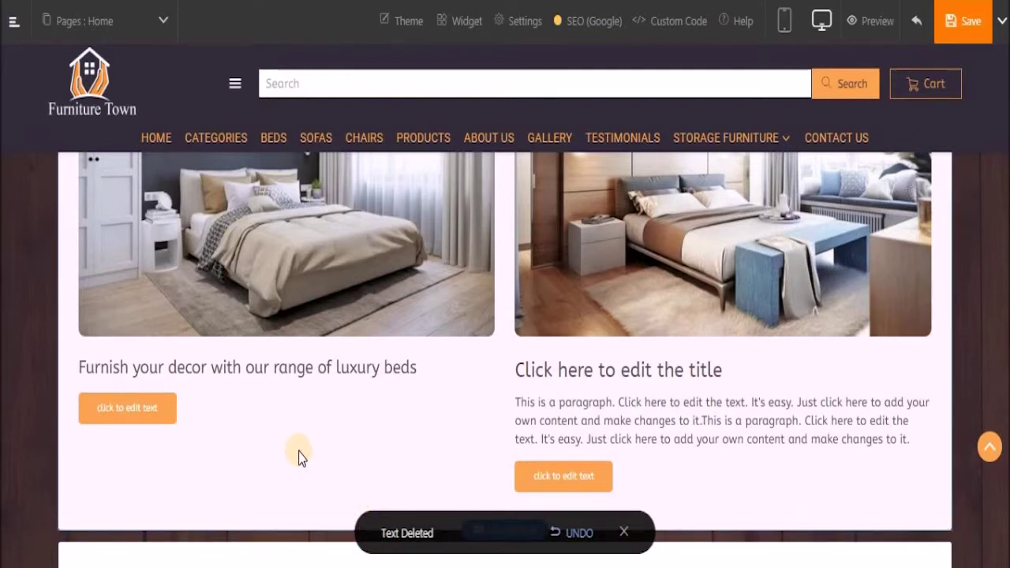
Step: Open the title under the second bedroom image for editing and clear its placeholder text
mouse_move(913, 376)
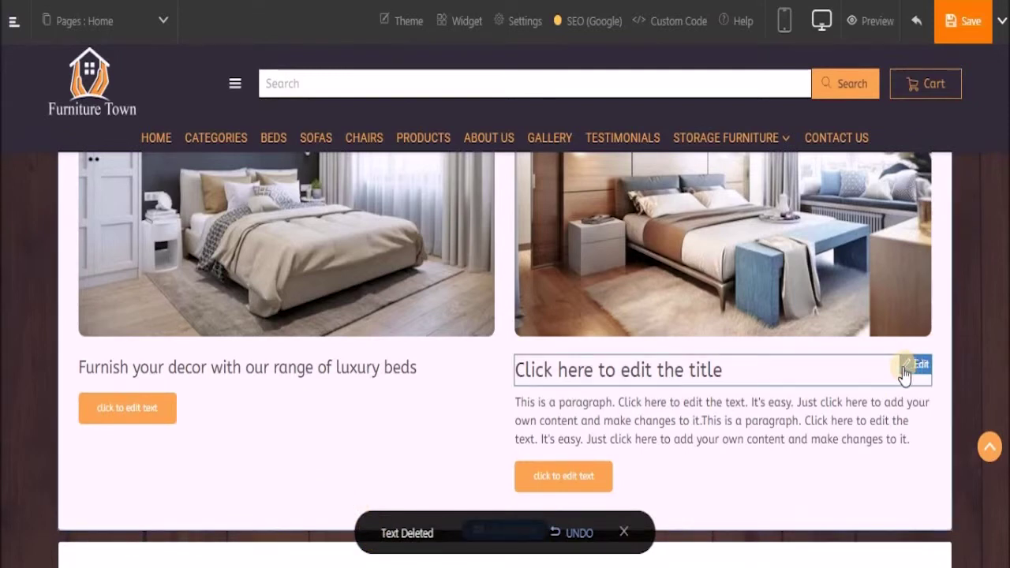
click(909, 371)
click(724, 371)
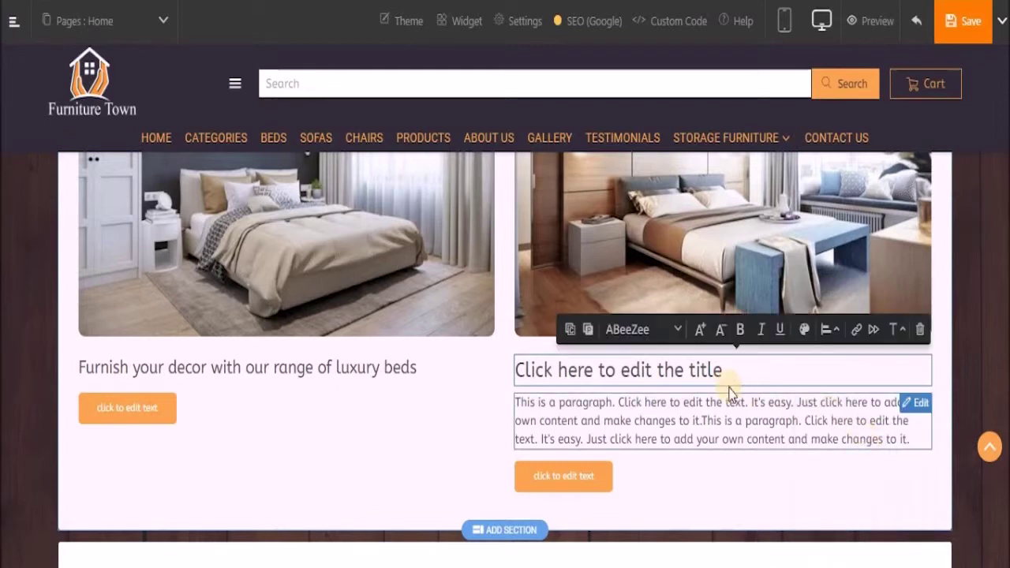
key(ctrl+a)
key(BackSpace)
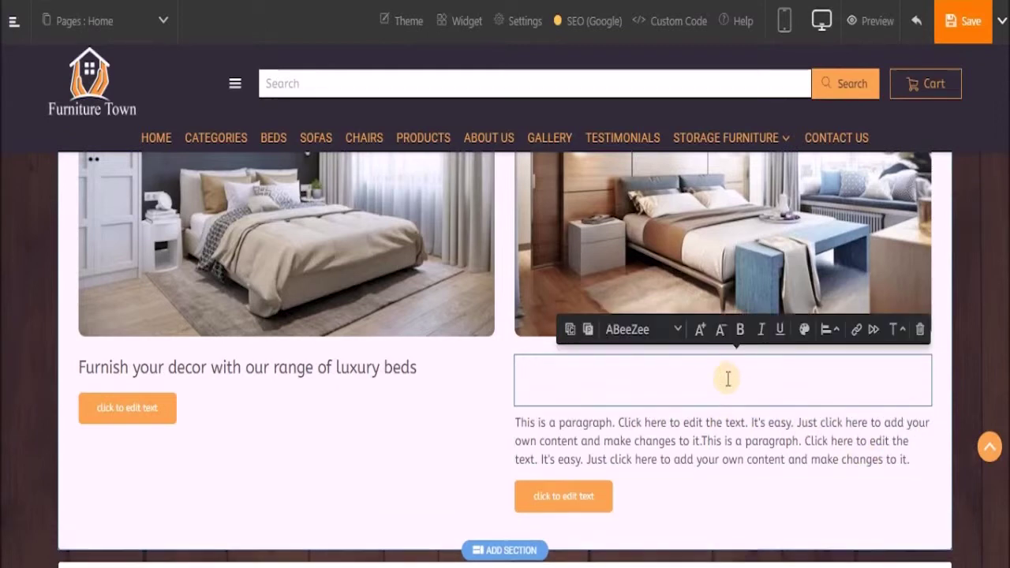
Step: Copy "Rich in style and design, we have beautifully crafted designer beds." from the WordPad document and paste it as the second image's title
key(alt+Tab)
triple_click(426, 341)
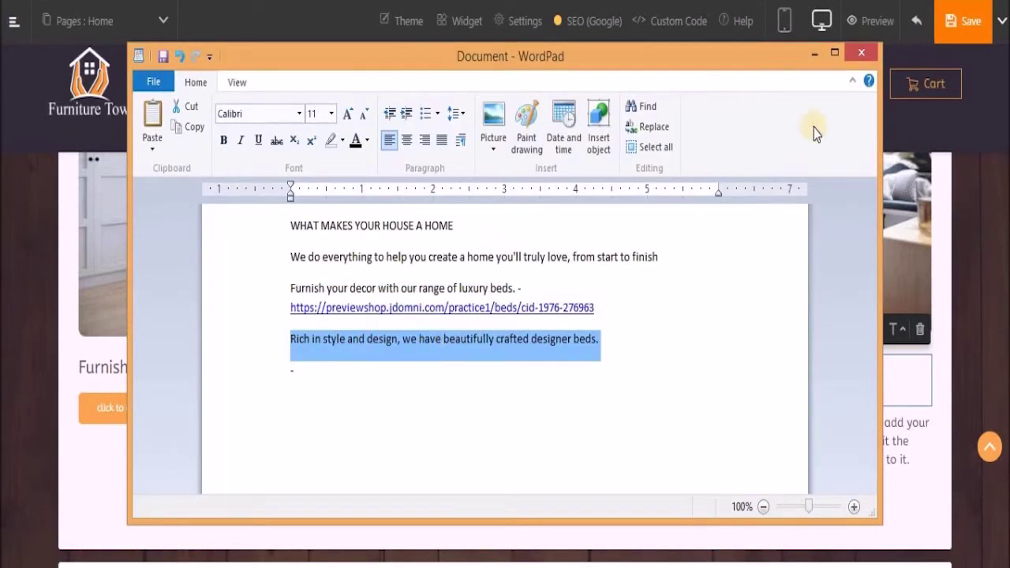
key(ctrl+c)
key(alt+Tab)
key(ctrl+v)
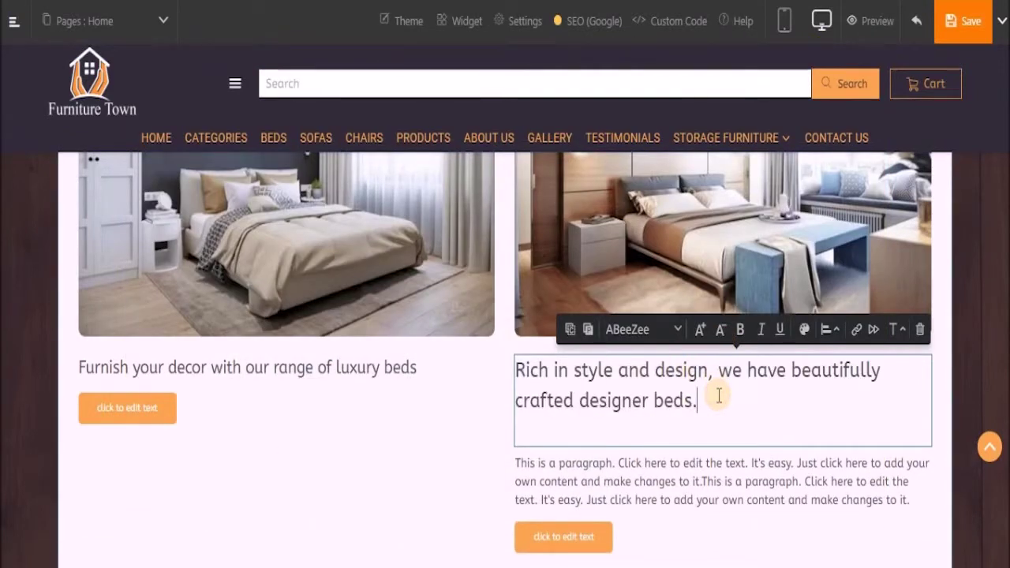
Step: Reduce the second image title's font size by two steps and remove its full stop
click(724, 331)
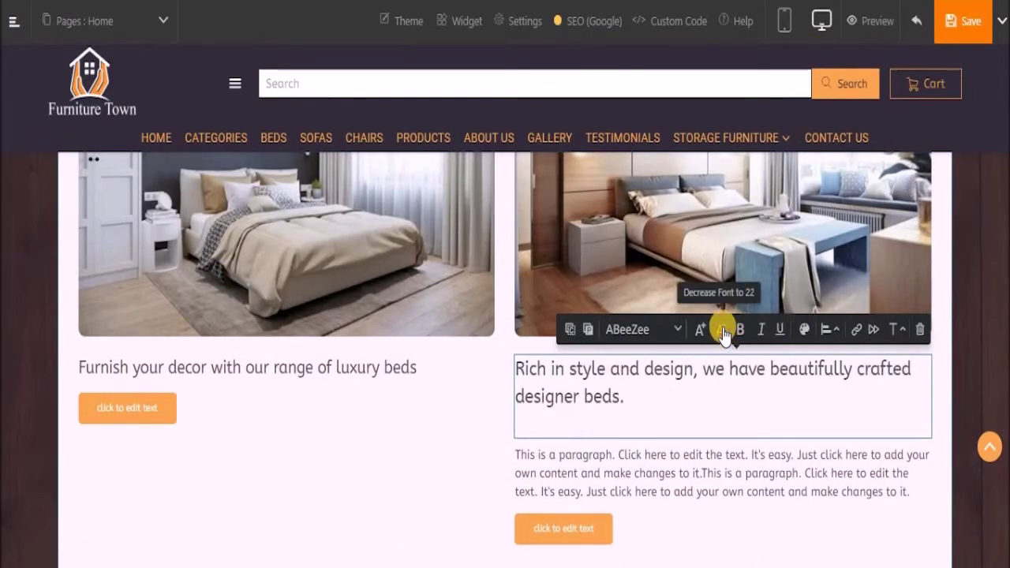
click(723, 331)
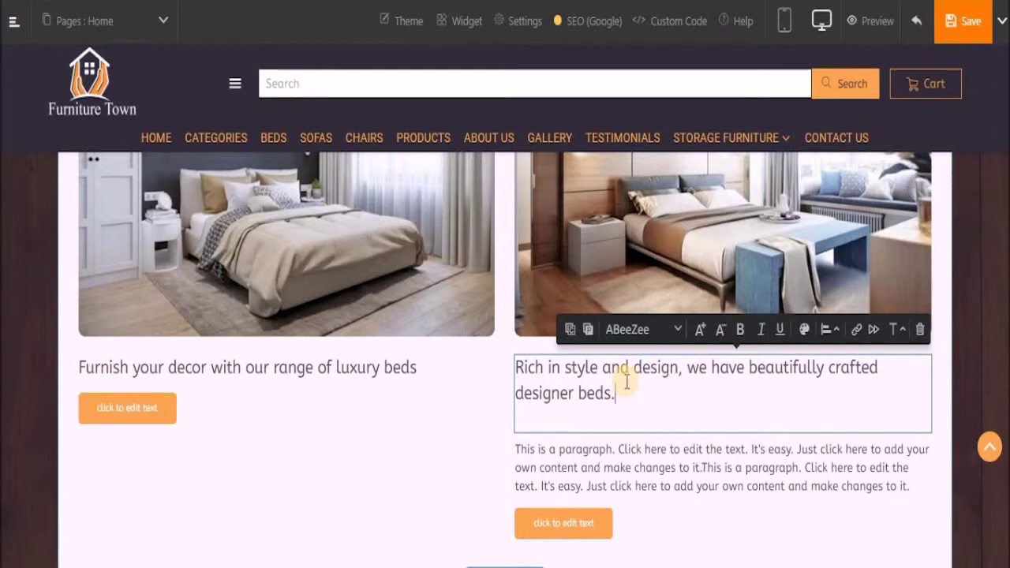
key(BackSpace)
Step: Delete the placeholder paragraph under the second bedroom image
click(912, 449)
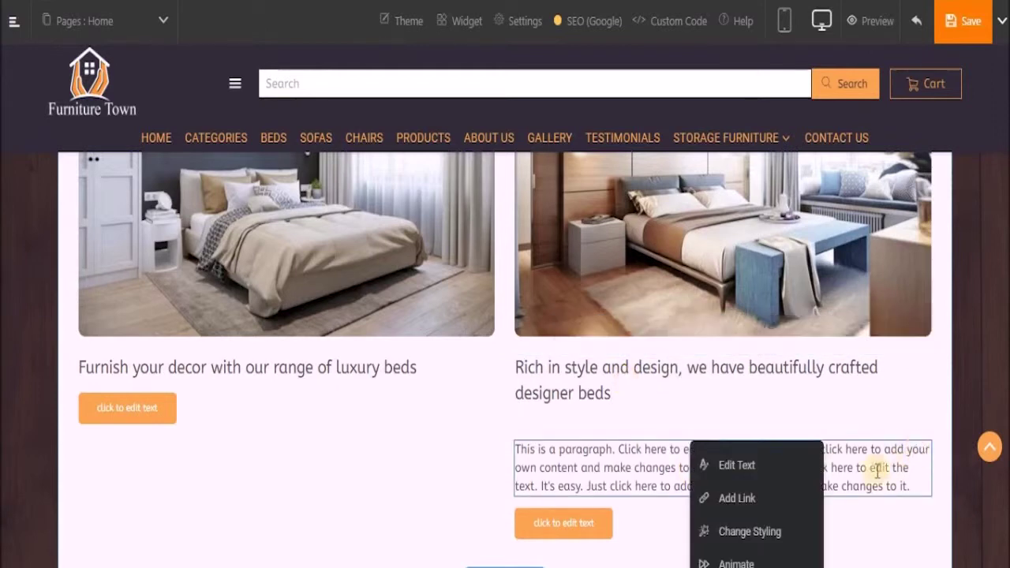
scroll(850, 491, down, 1)
click(722, 510)
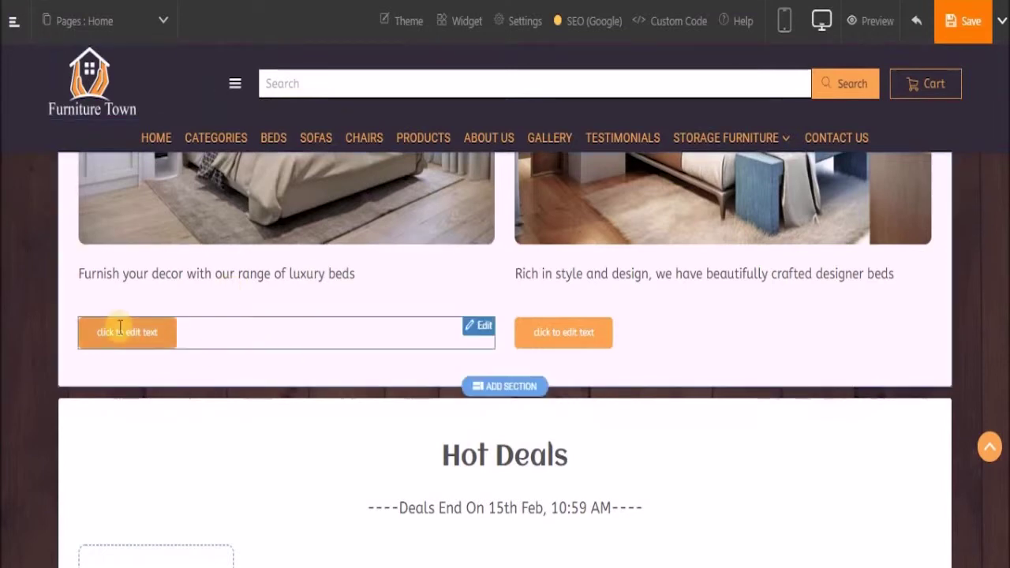
Step: Centre the button under the first image and replace its placeholder label with "Explore"
click(483, 327)
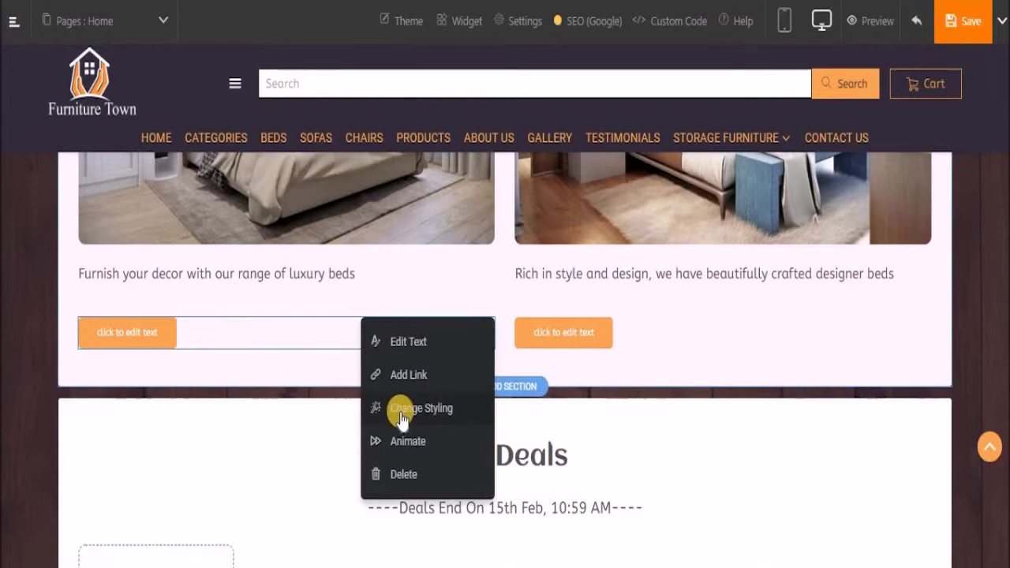
click(402, 416)
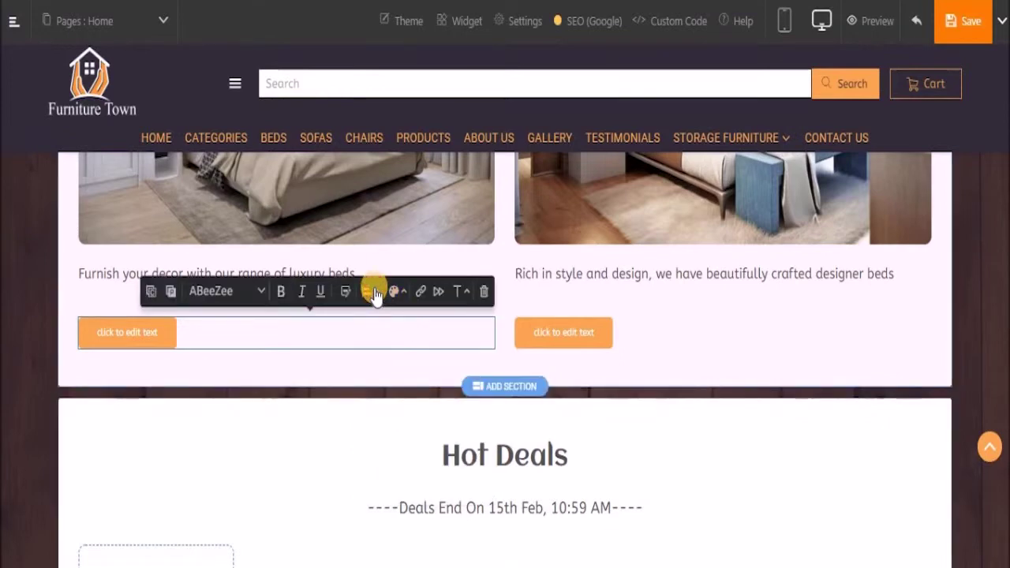
click(371, 292)
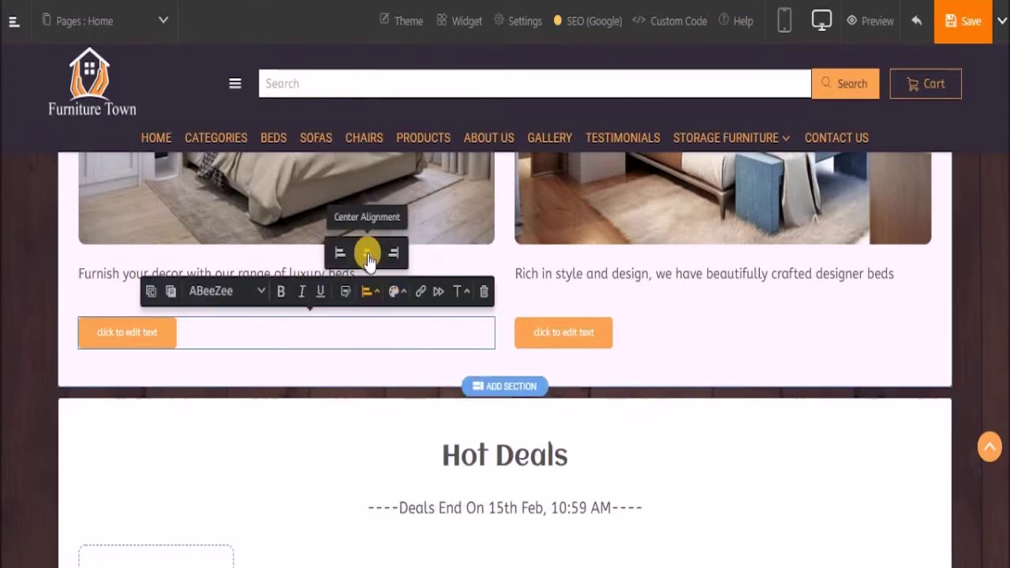
click(368, 255)
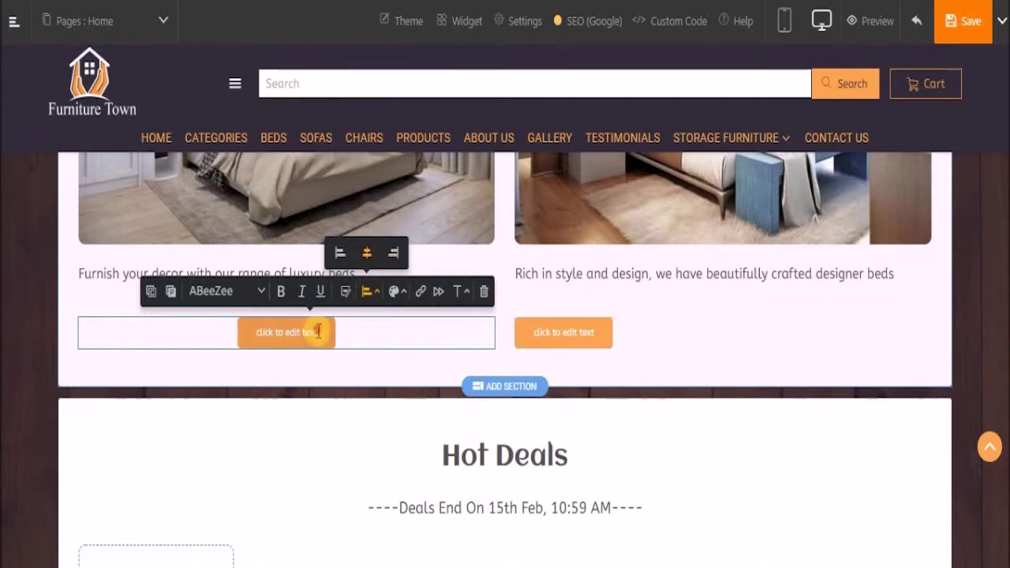
text(d)
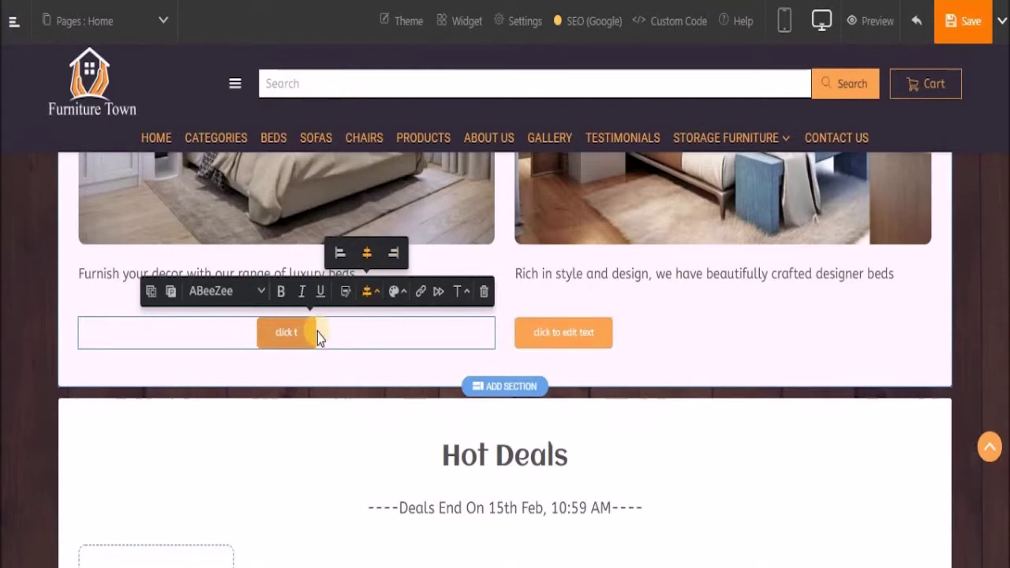
key(BackSpace)
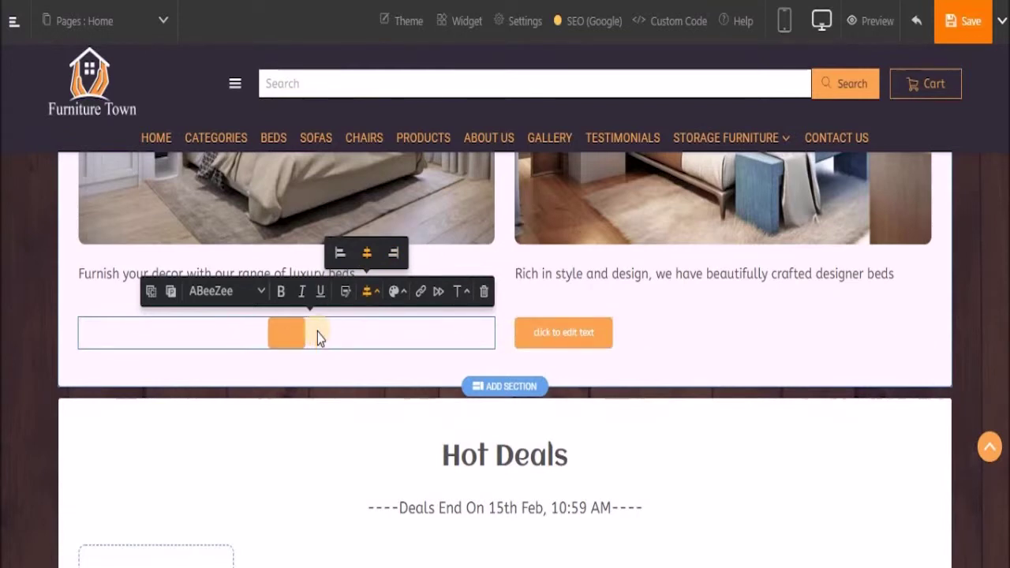
text(Explore)
click(353, 373)
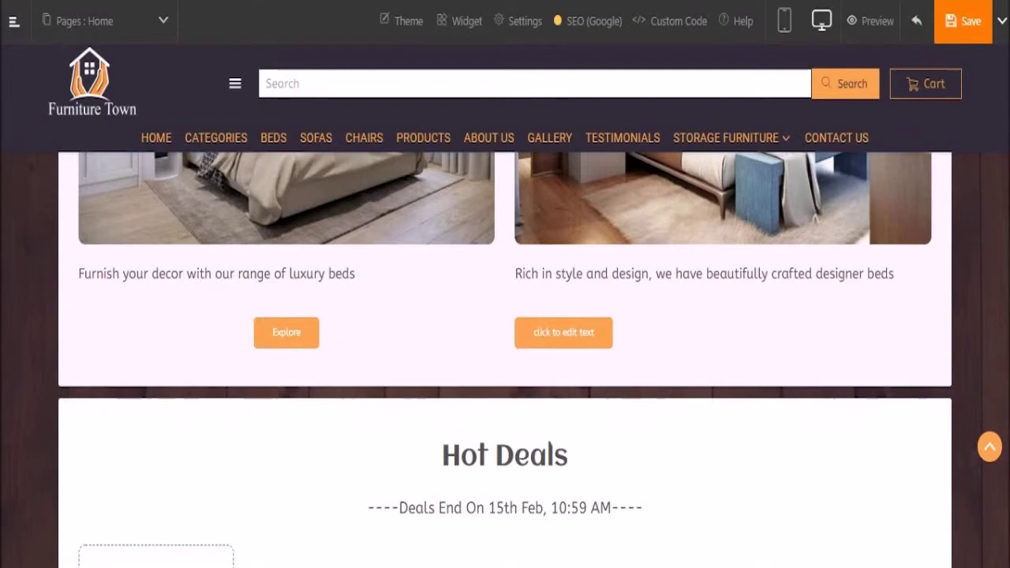
Step: Centre the button under the second image and change its label to "Explore"
click(917, 326)
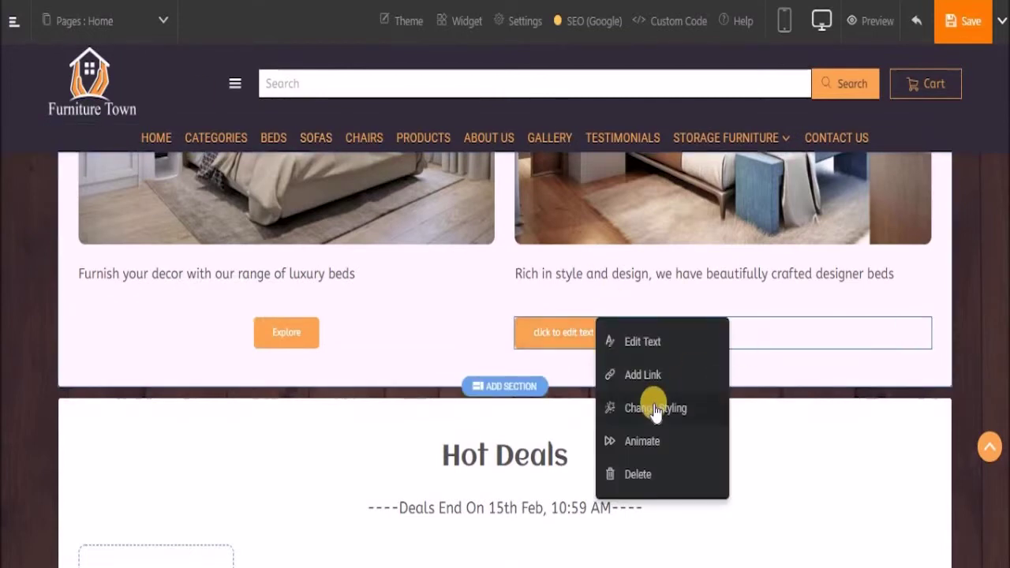
click(654, 408)
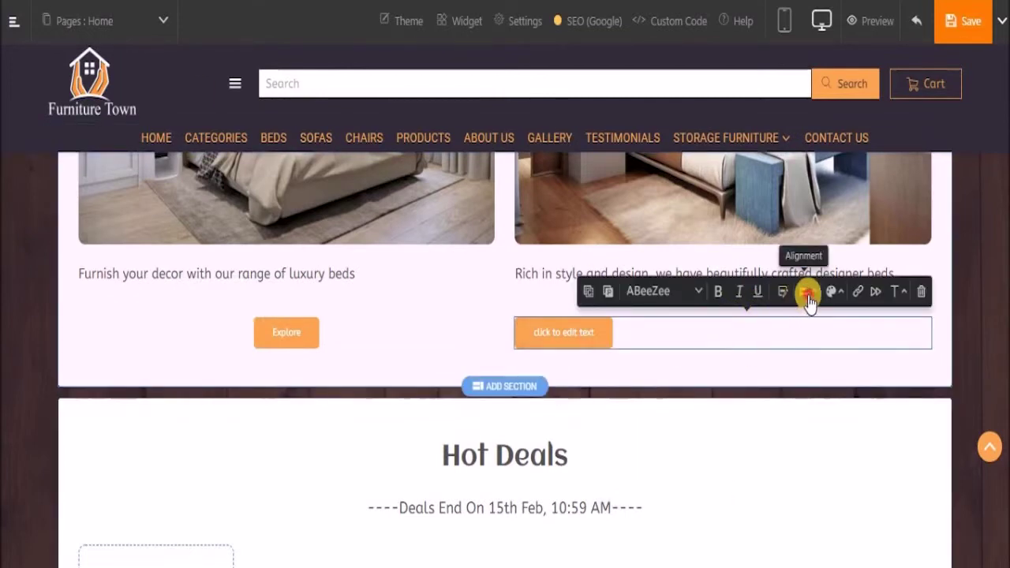
click(806, 292)
click(807, 254)
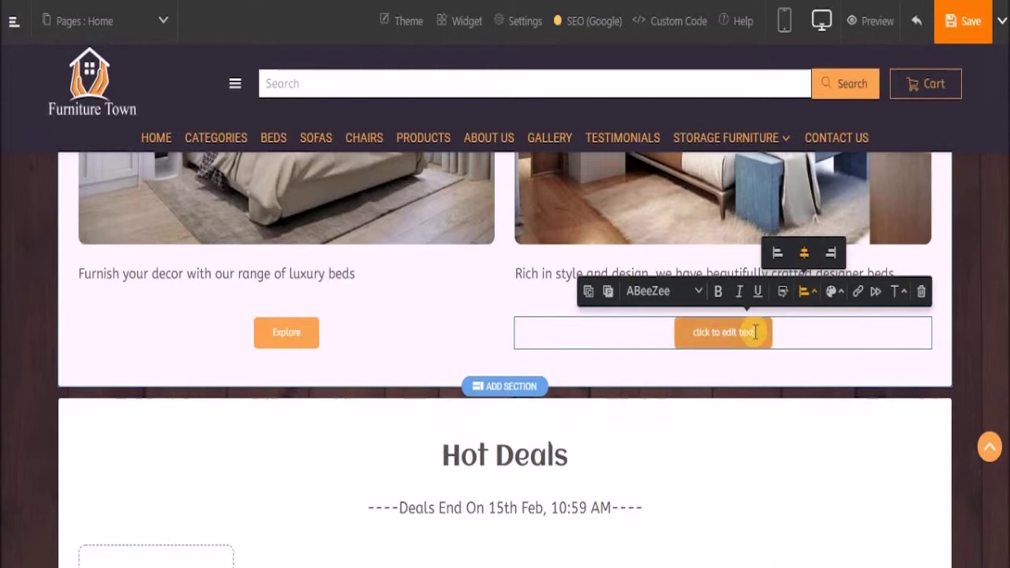
click(755, 332)
text(Explore)
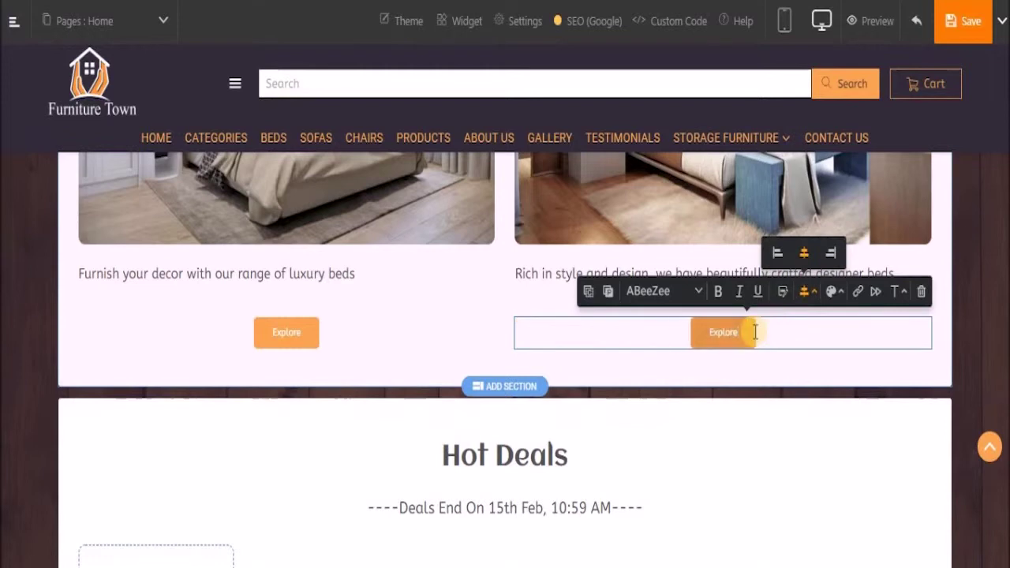
Step: Centre-align the "Furnish your decor with our range of luxury beds" title under the first image
click(342, 272)
click(388, 287)
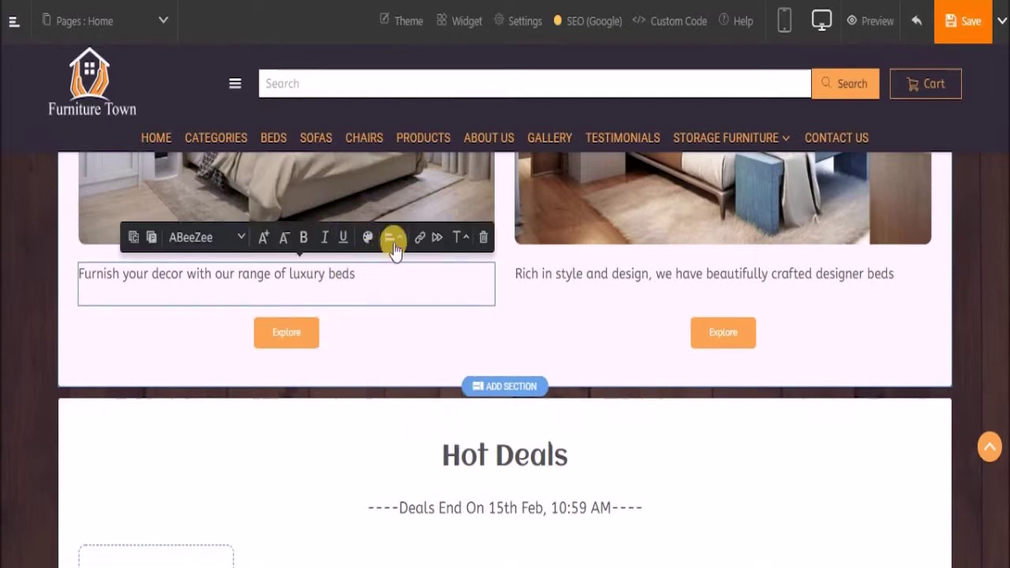
click(392, 237)
click(373, 198)
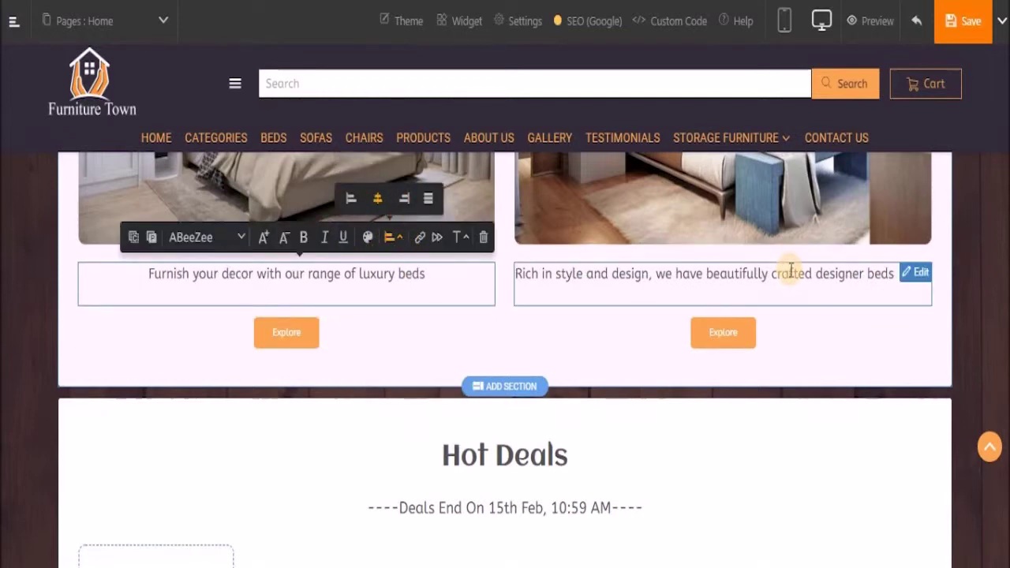
Step: Centre-align the "Rich in style and design" title under the second image
click(790, 271)
click(745, 289)
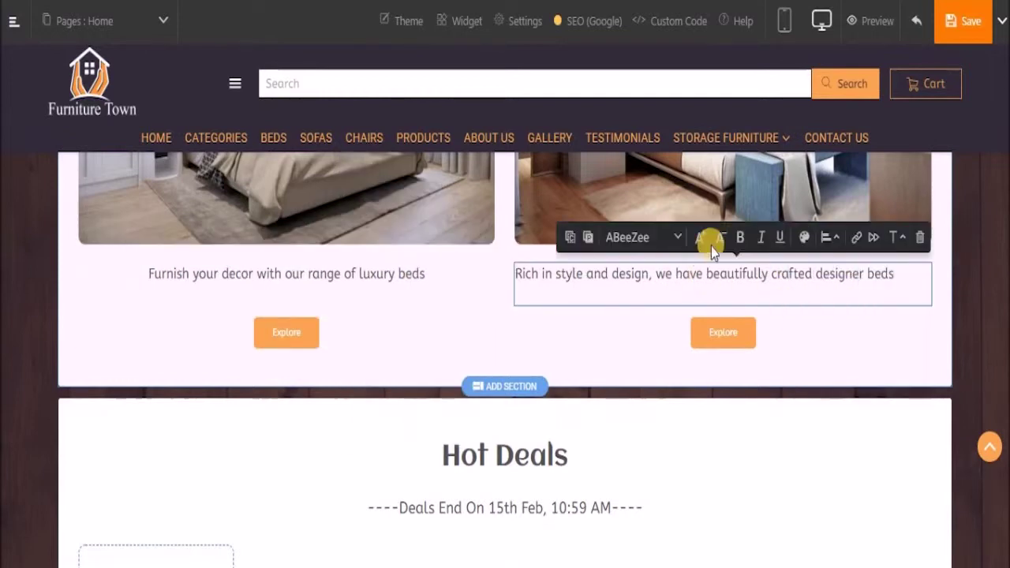
click(831, 238)
click(807, 198)
Step: Change the first image title's text colour to a custom dark red, based on the red preset, and apply it
scroll(336, 371, up, 3)
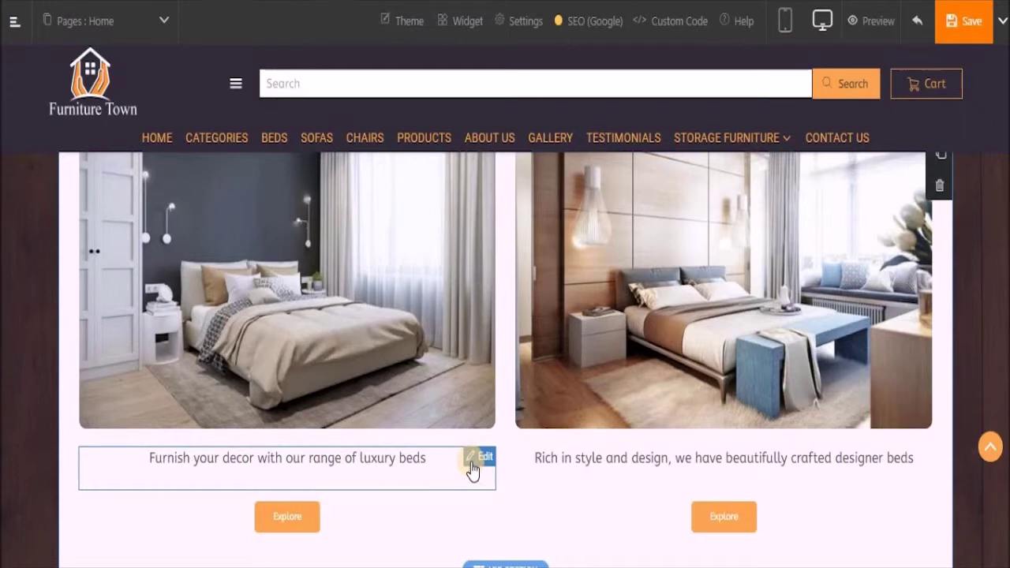
click(472, 465)
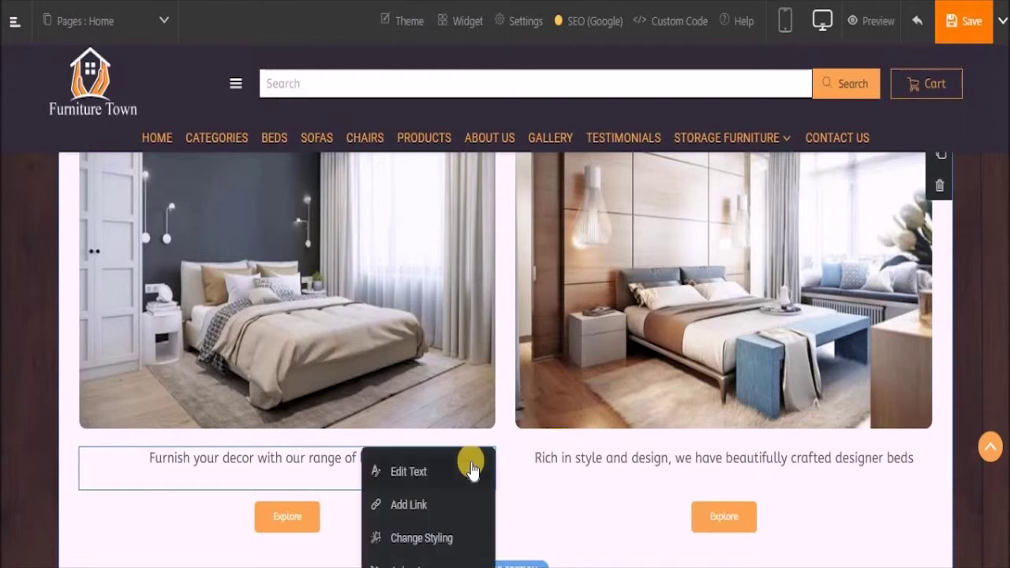
click(457, 533)
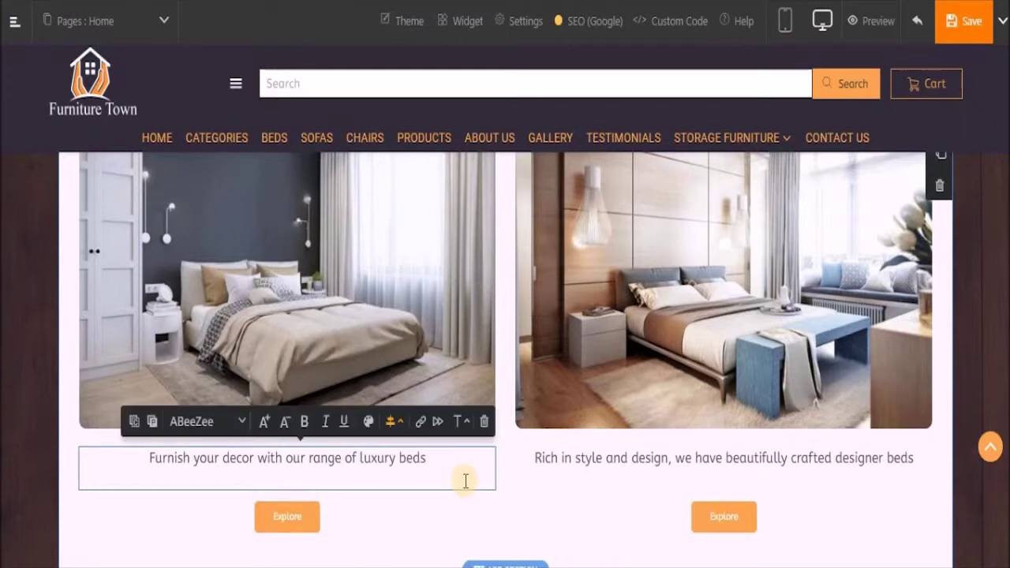
click(368, 423)
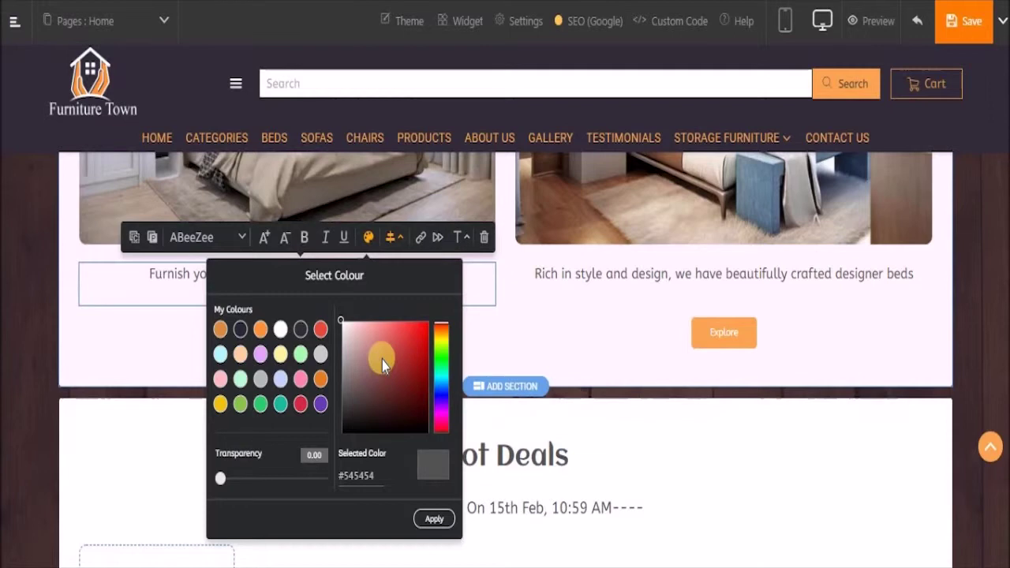
click(322, 331)
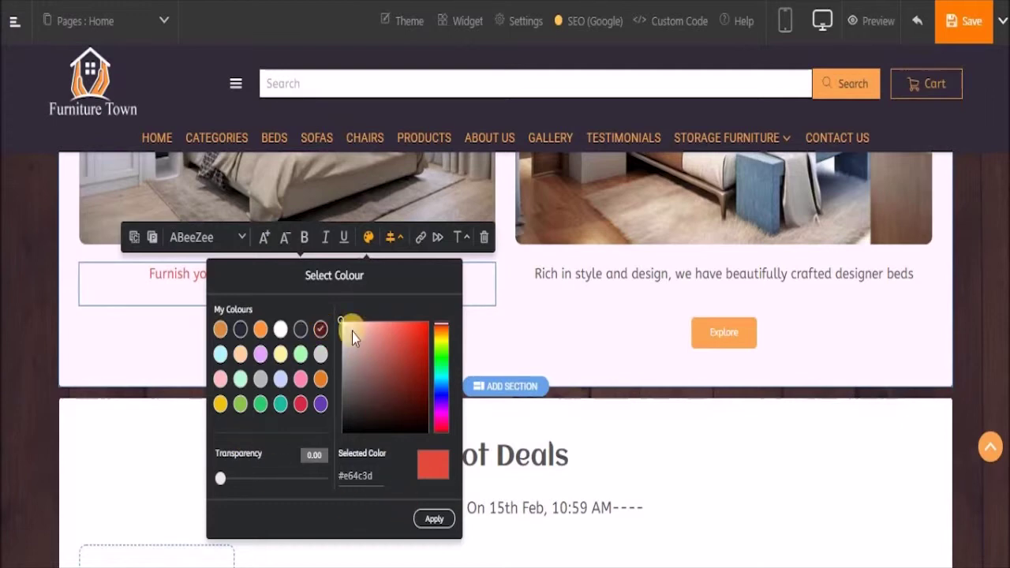
mouse_move(352, 370)
mouse_down()
mouse_move(367, 419)
mouse_move(441, 446)
mouse_move(416, 414)
mouse_move(423, 367)
mouse_move(410, 332)
mouse_move(415, 366)
mouse_up()
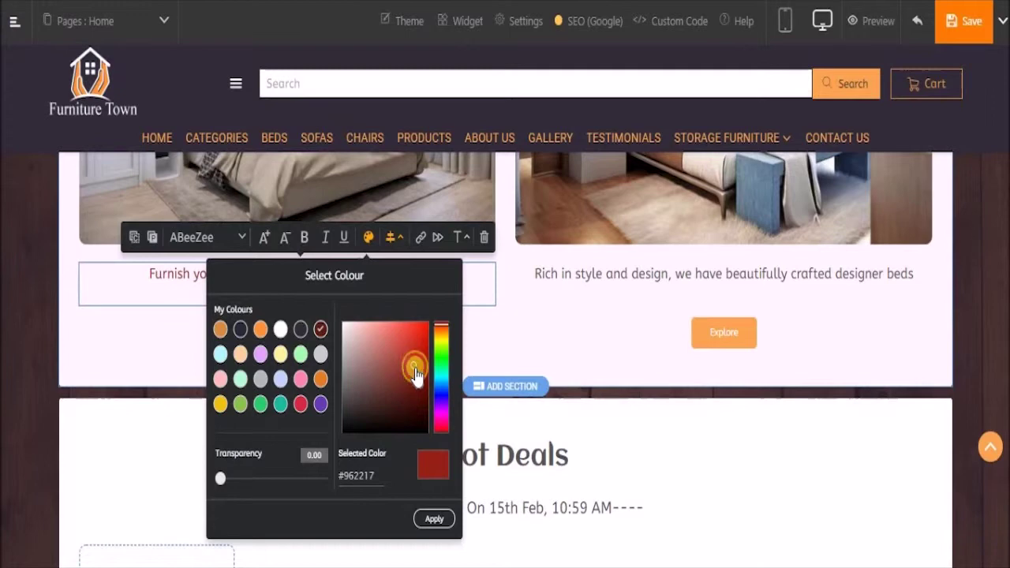
drag(416, 371, 415, 367)
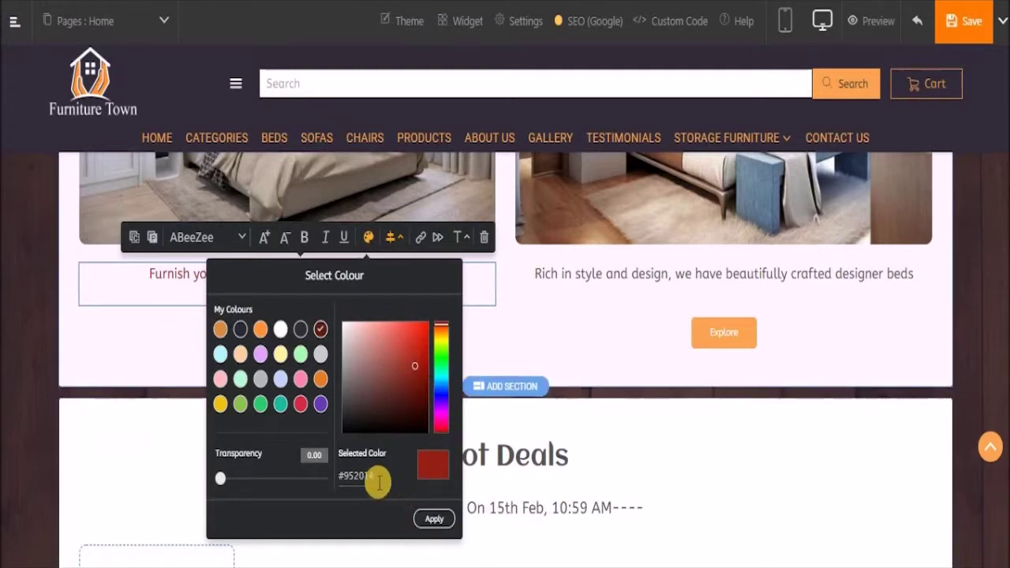
click(434, 517)
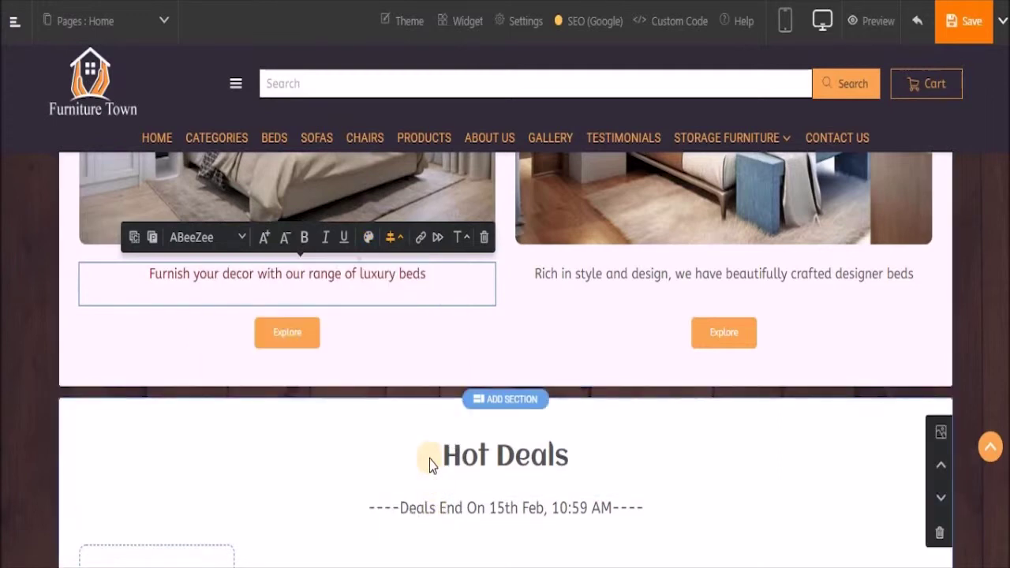
Step: Make the first image's title bold and copy its style onto the "Rich in style and design" title under the second image
click(304, 237)
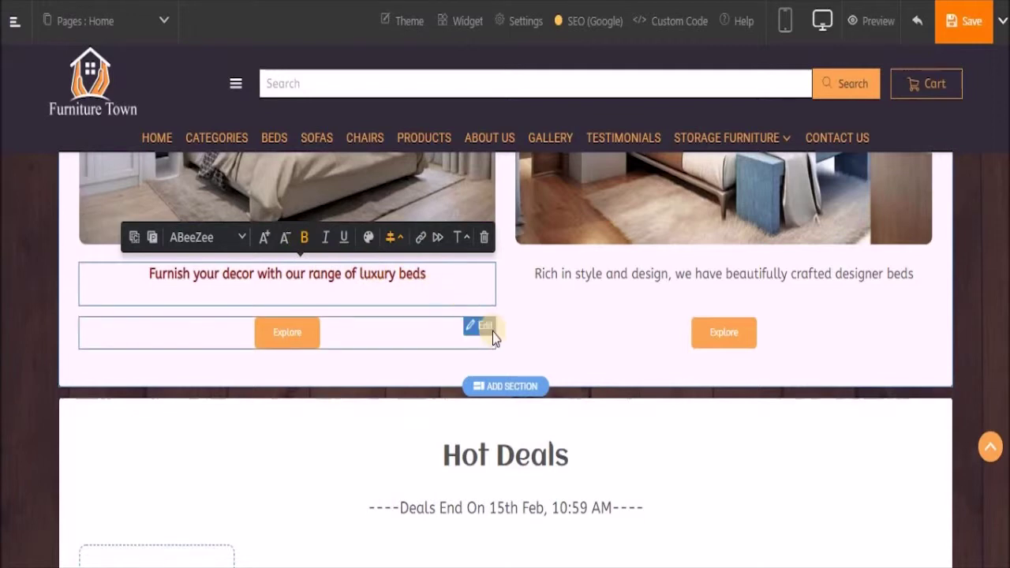
scroll(492, 334, up, 1)
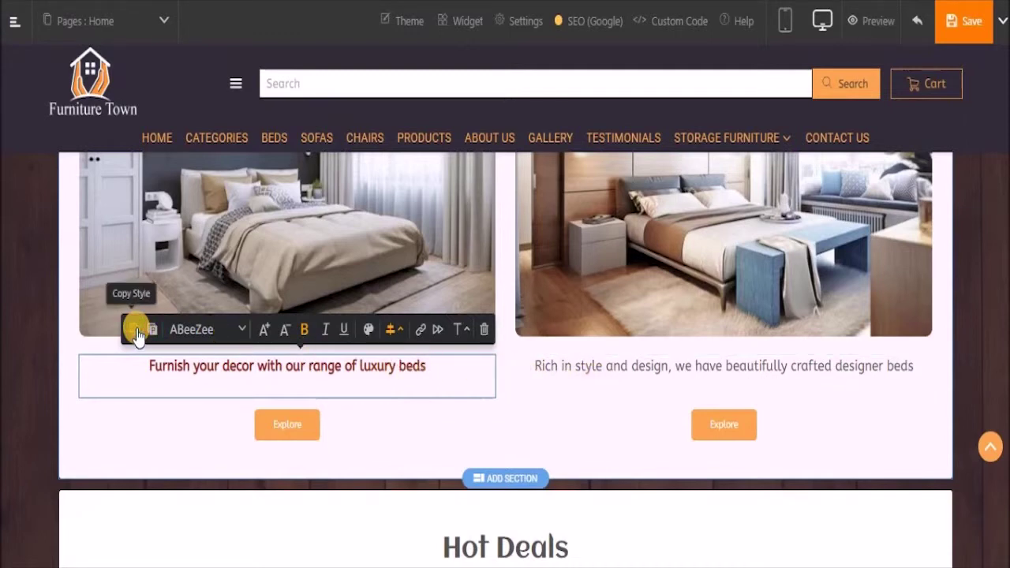
click(594, 368)
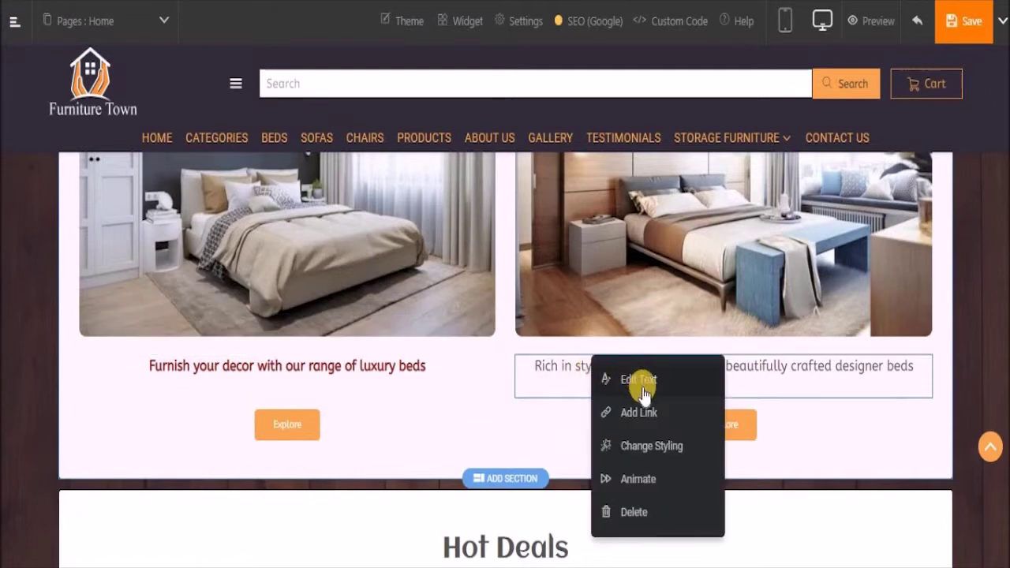
click(658, 432)
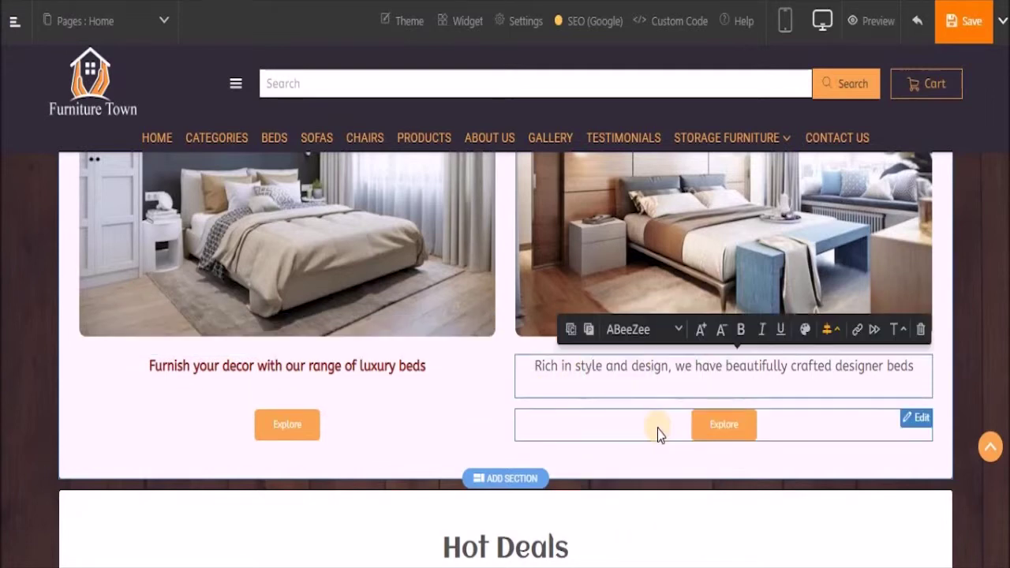
click(589, 334)
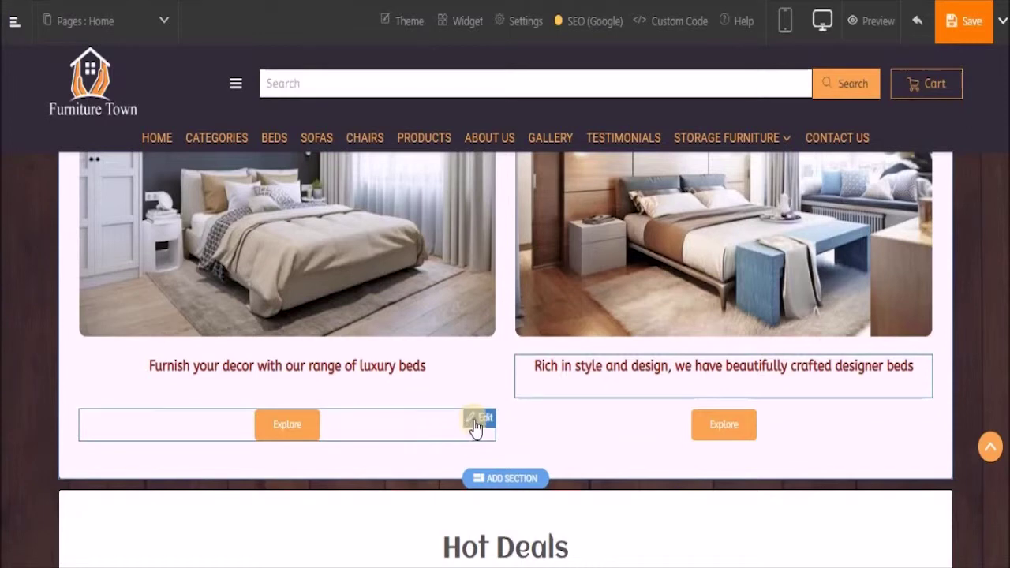
Step: Change the shape of the Explore button under the first image to Rounded
click(474, 423)
click(478, 423)
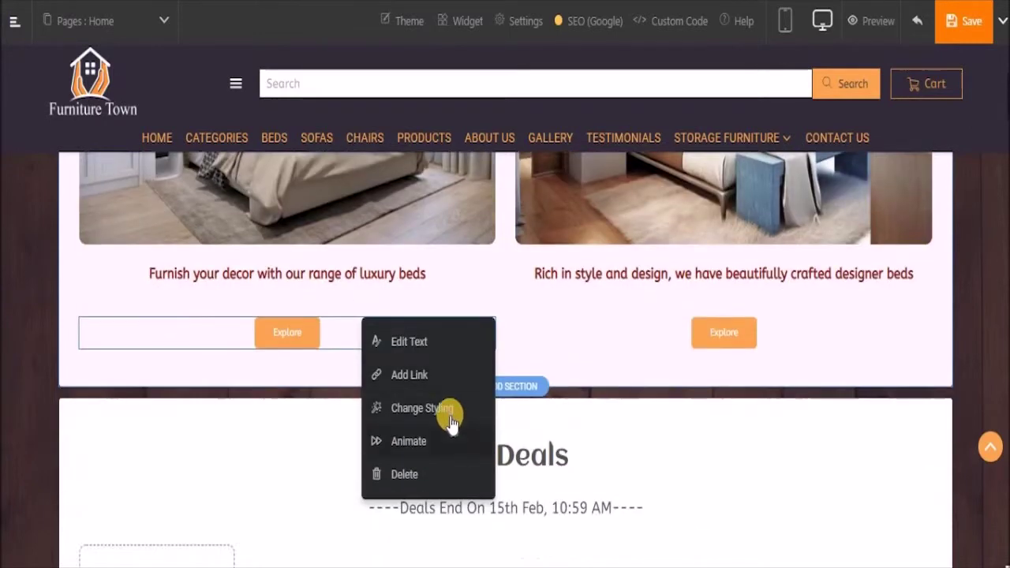
click(452, 424)
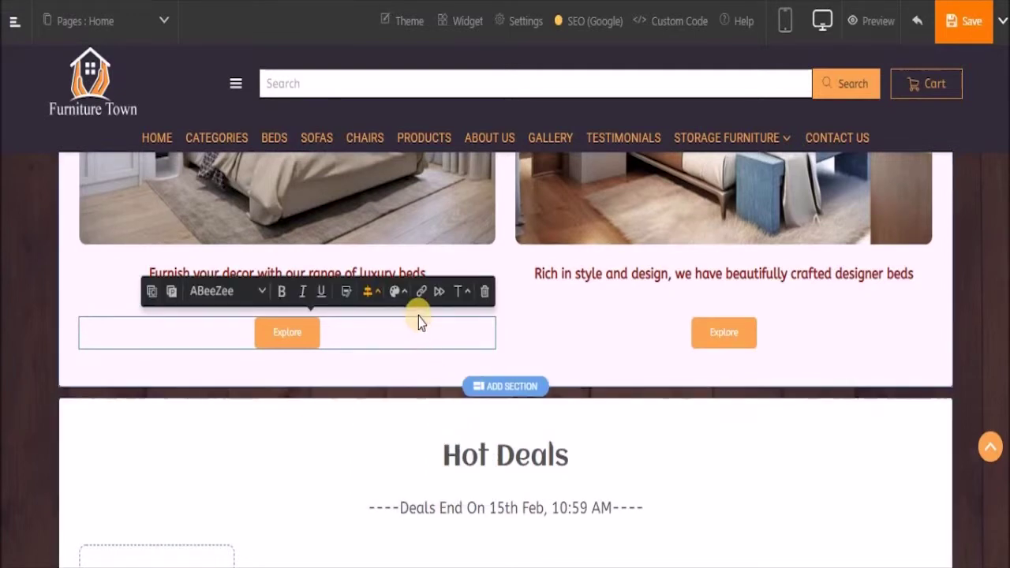
click(349, 295)
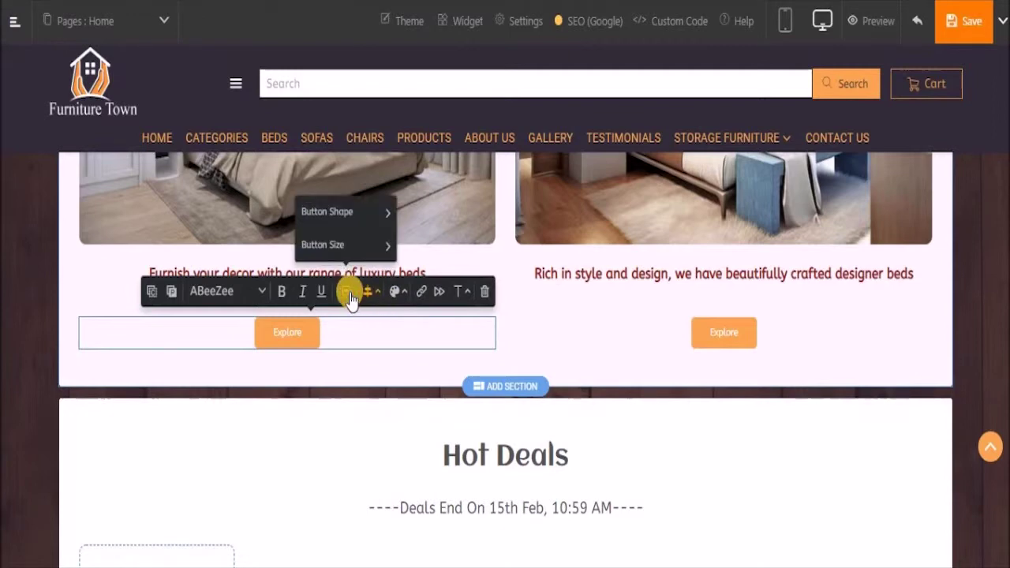
click(374, 217)
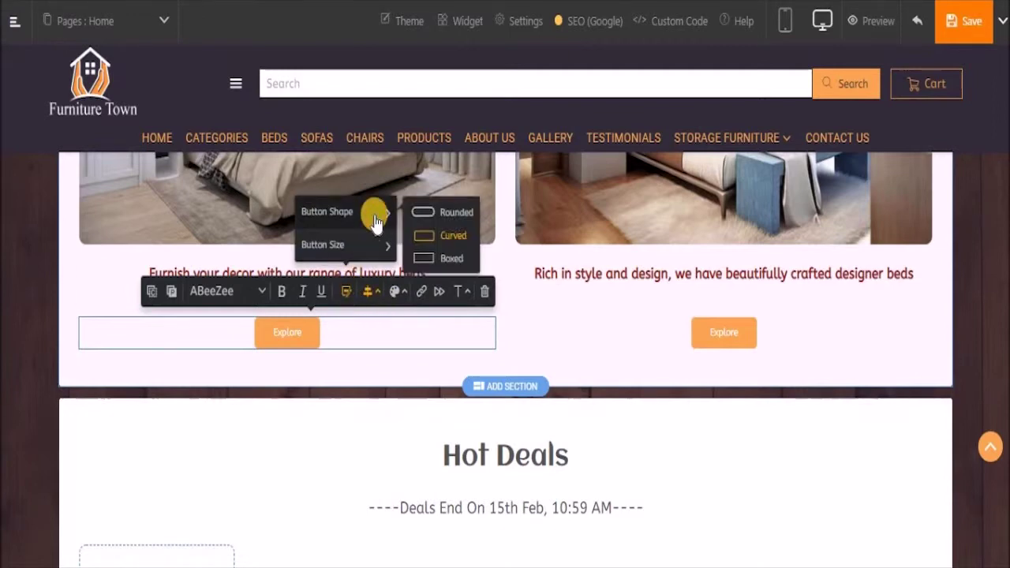
click(424, 215)
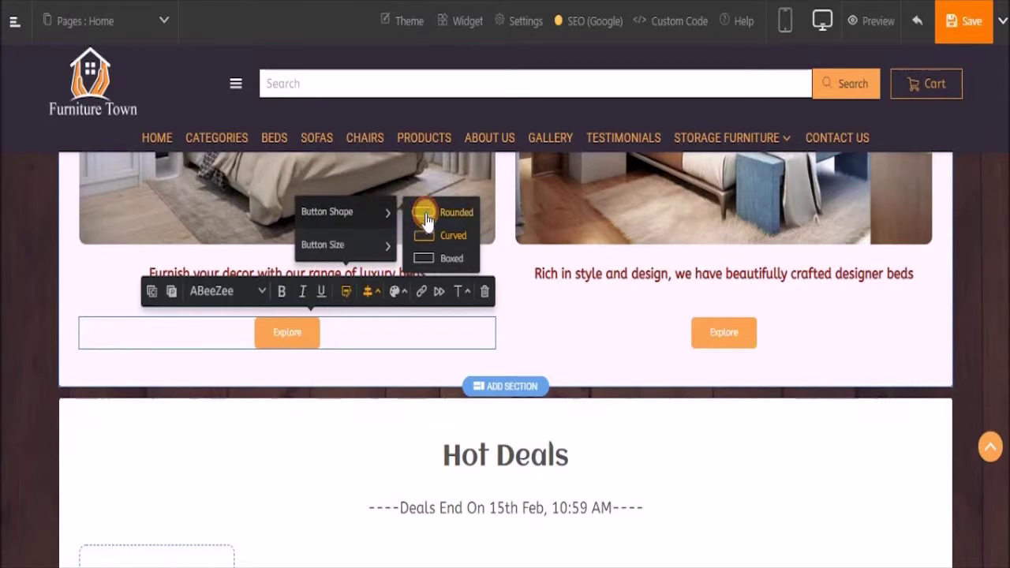
Step: Try the Large size on the first image's Explore button and settle on Medium as the button size
click(394, 247)
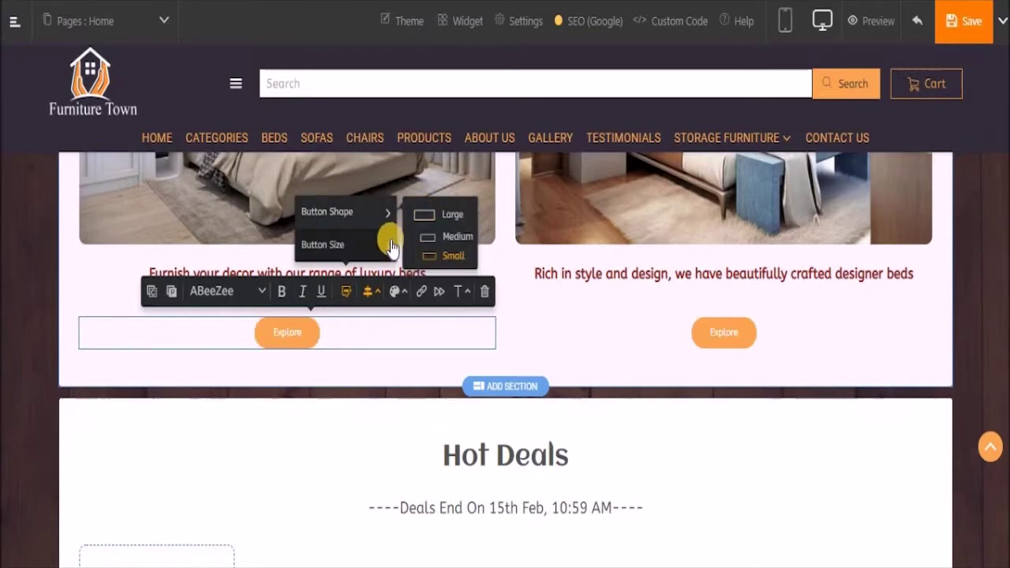
click(438, 221)
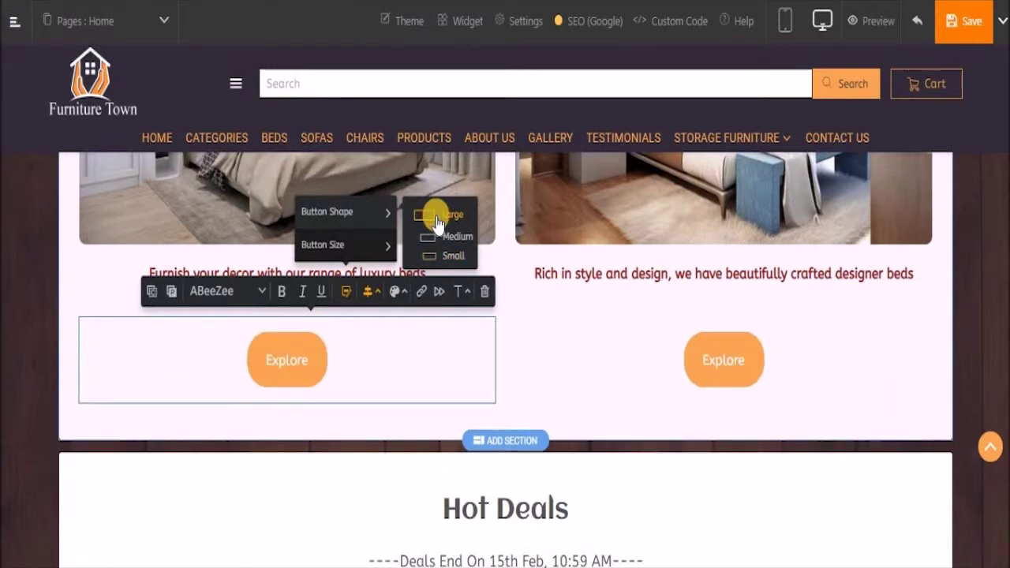
click(454, 238)
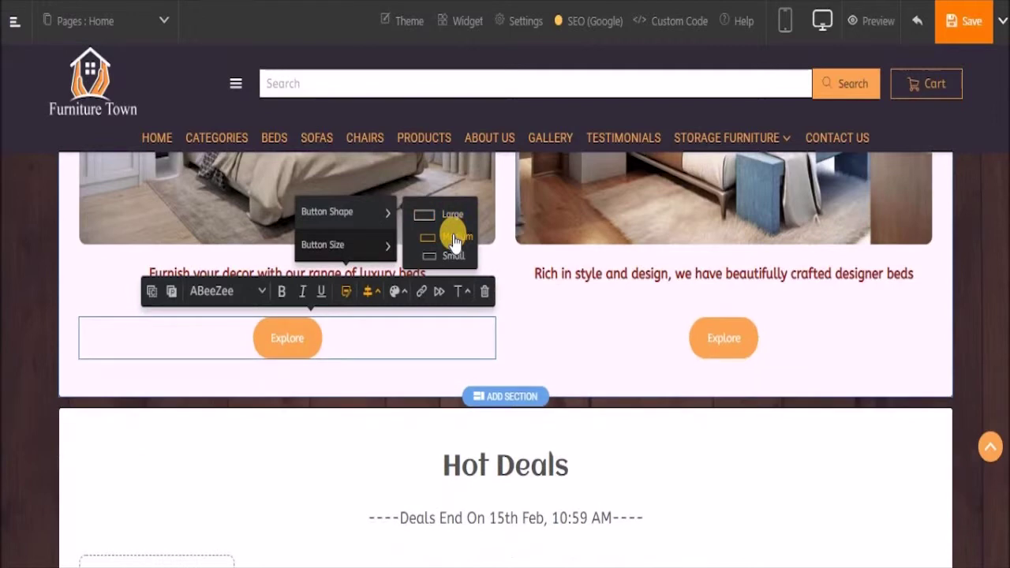
click(308, 339)
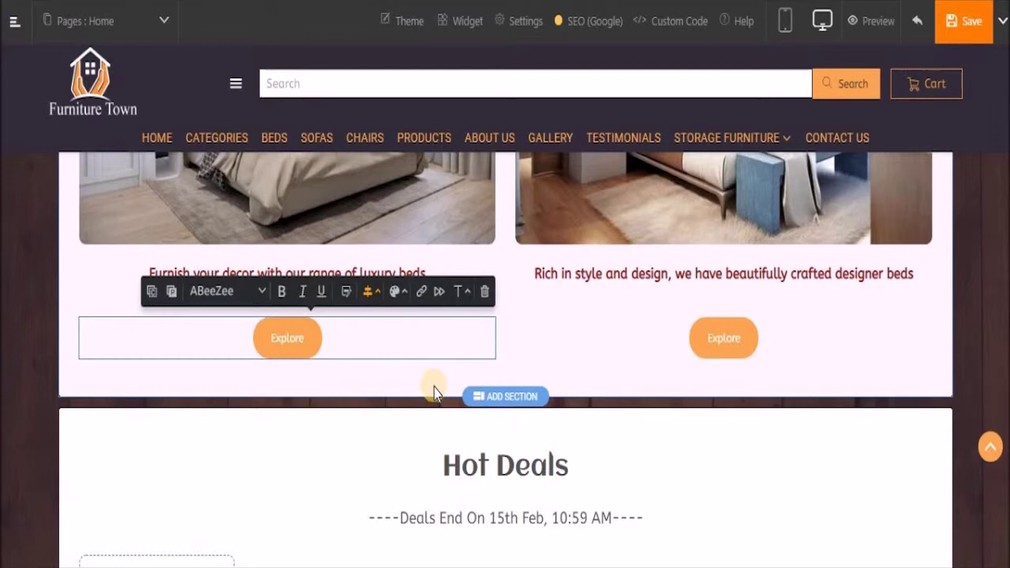
click(512, 339)
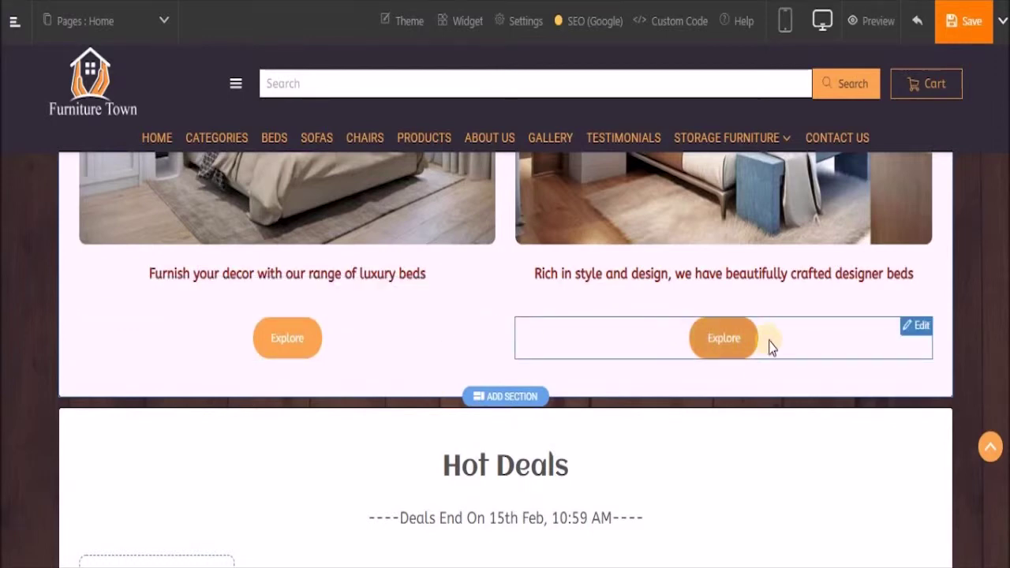
double_click(719, 354)
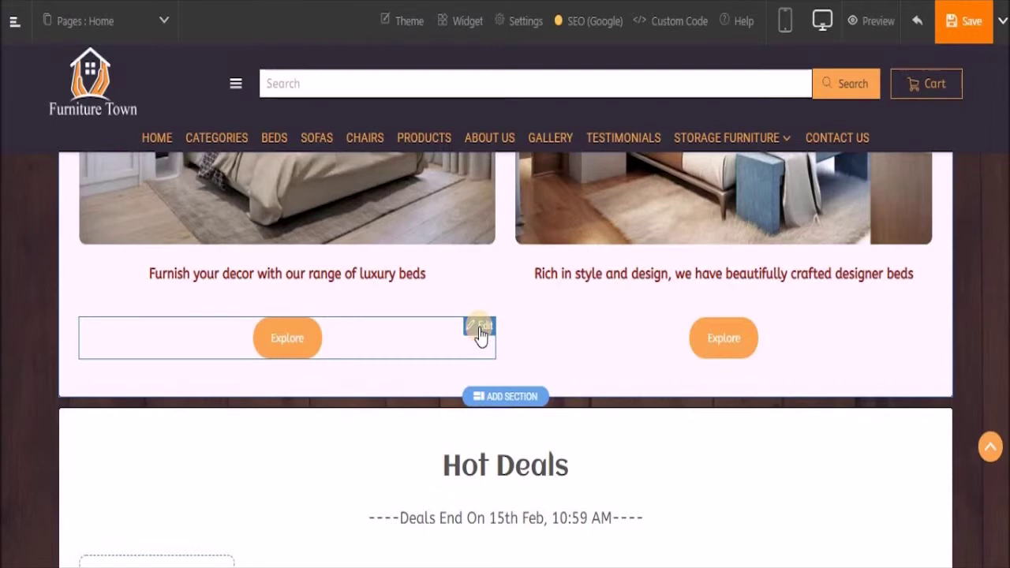
Step: Set the first image's Explore button to turn red (#e64c3d) in its hover state and apply the colour
click(481, 332)
click(455, 417)
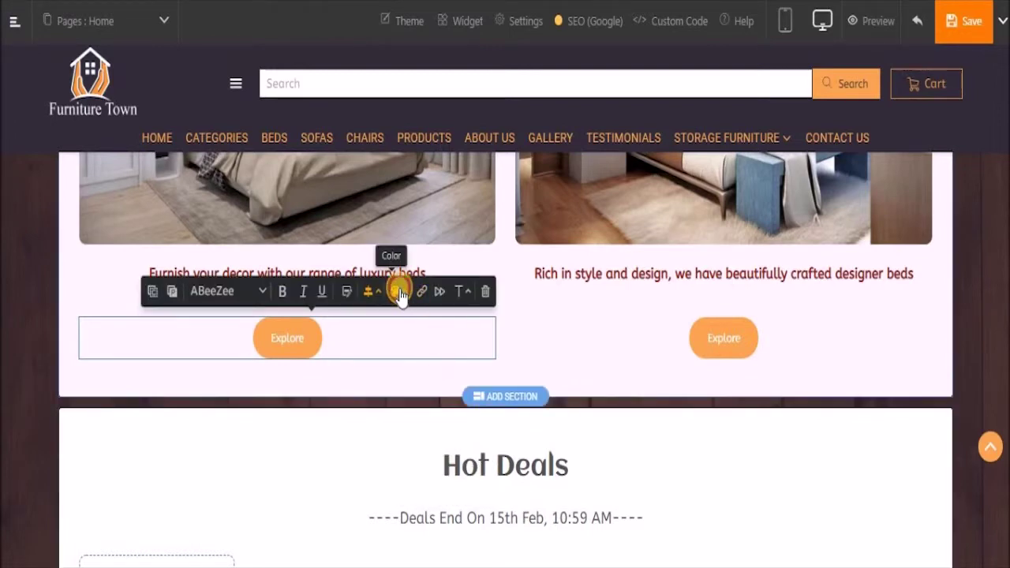
click(398, 292)
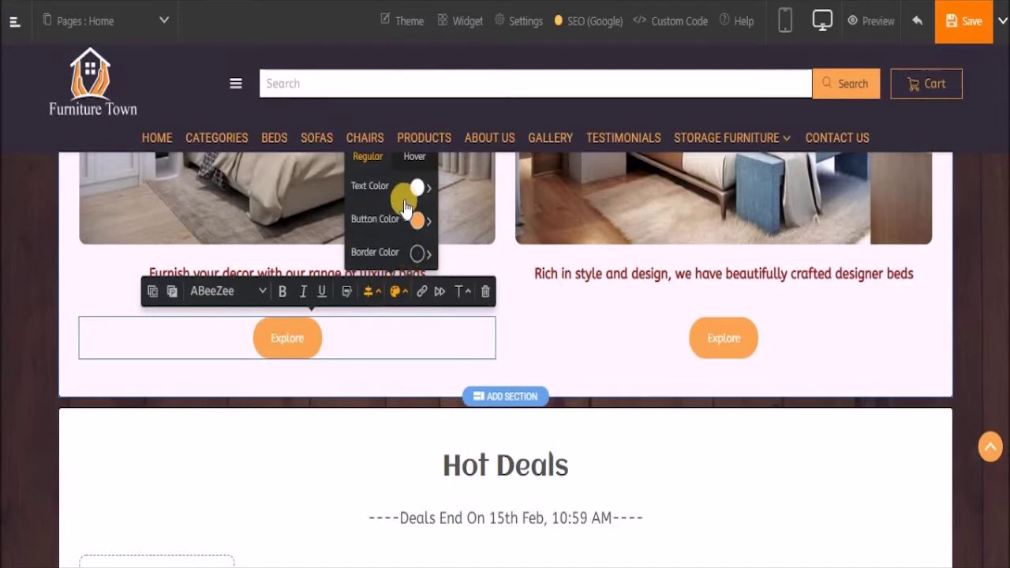
scroll(405, 207, up, 2)
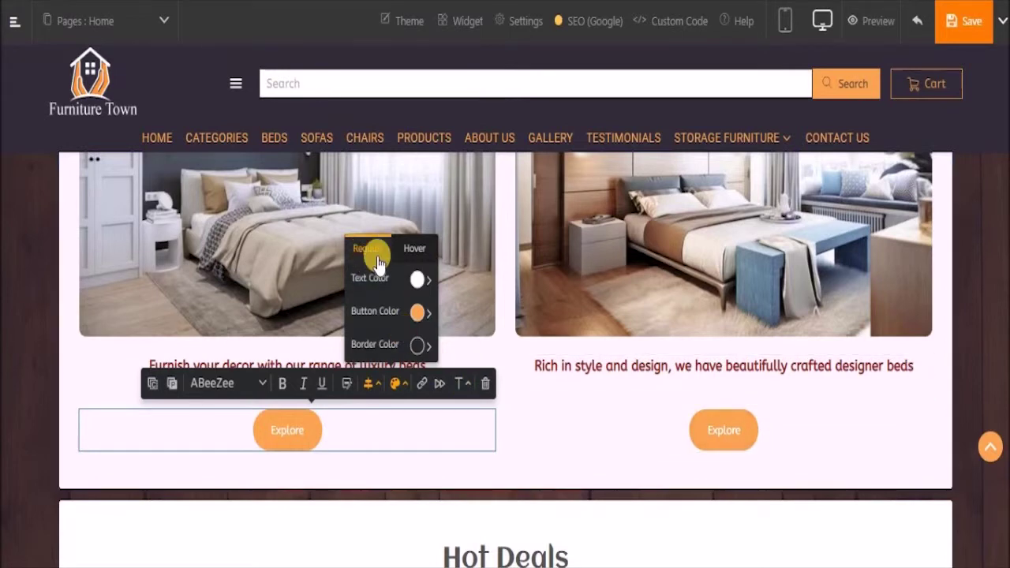
click(418, 251)
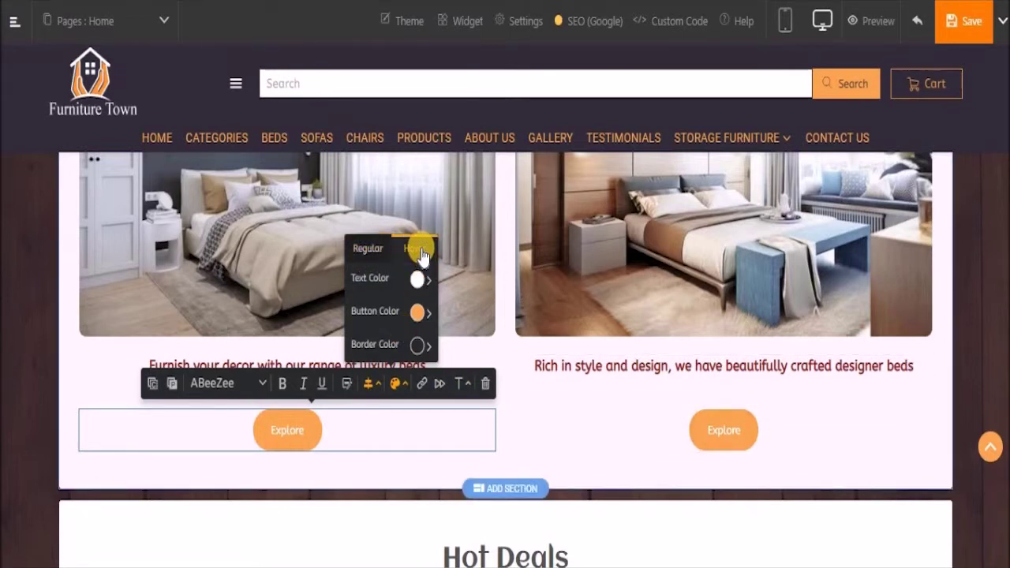
click(422, 313)
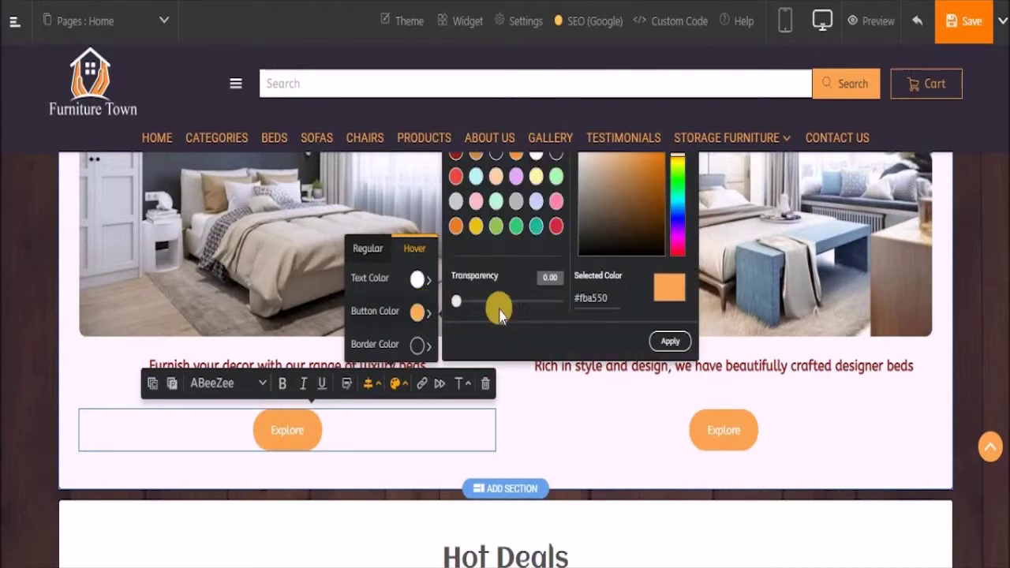
click(454, 177)
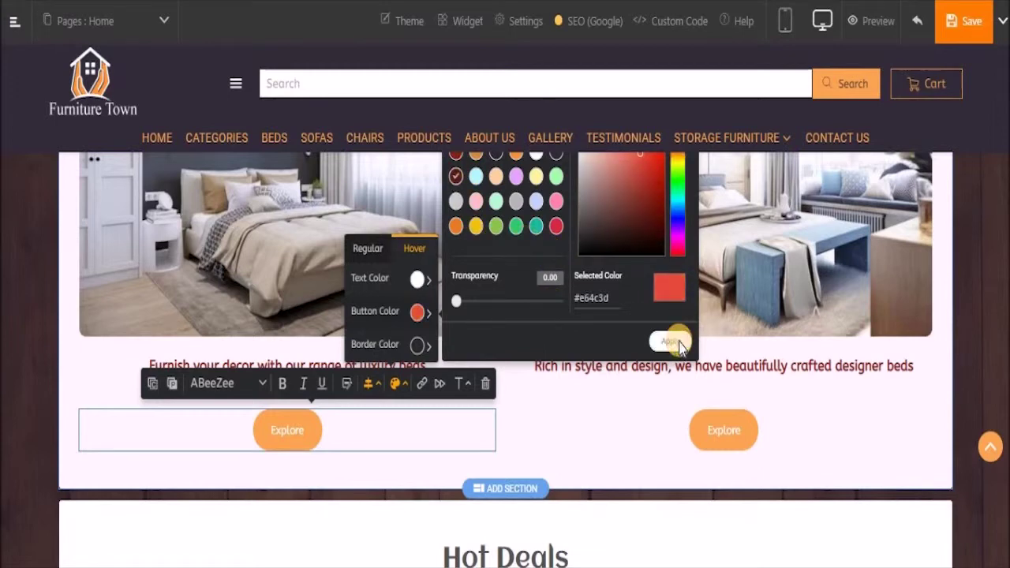
click(670, 341)
click(562, 477)
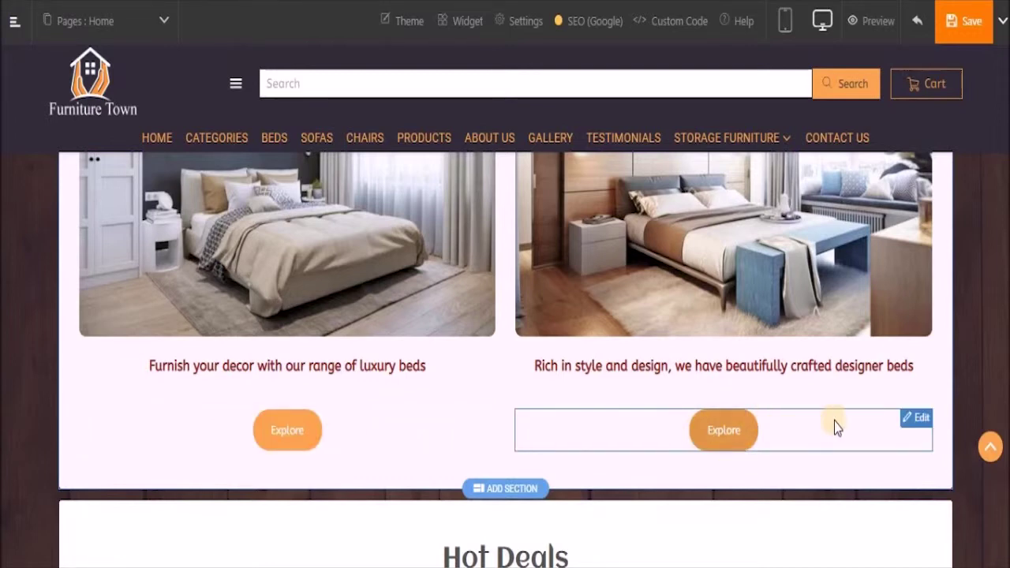
Step: Set the hover-state button colour of the second image's Explore button to red (#e64c3d) and apply it
click(910, 421)
click(859, 501)
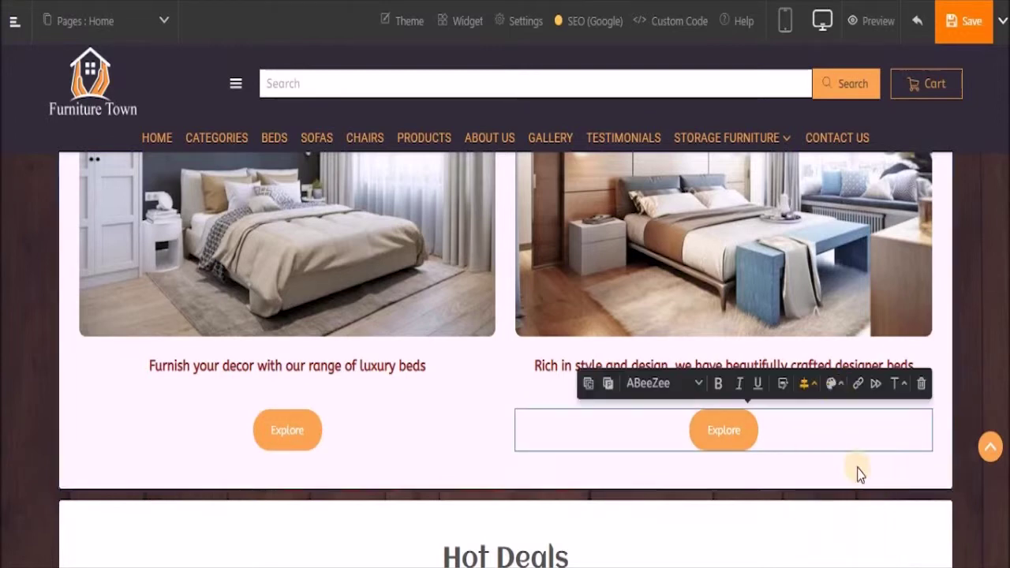
click(832, 383)
click(851, 247)
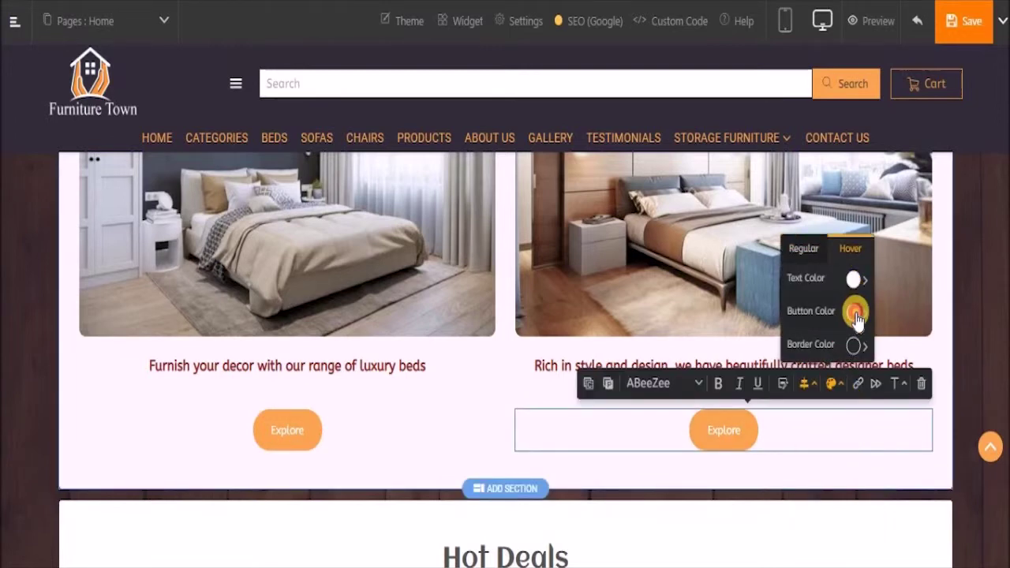
click(853, 313)
click(533, 178)
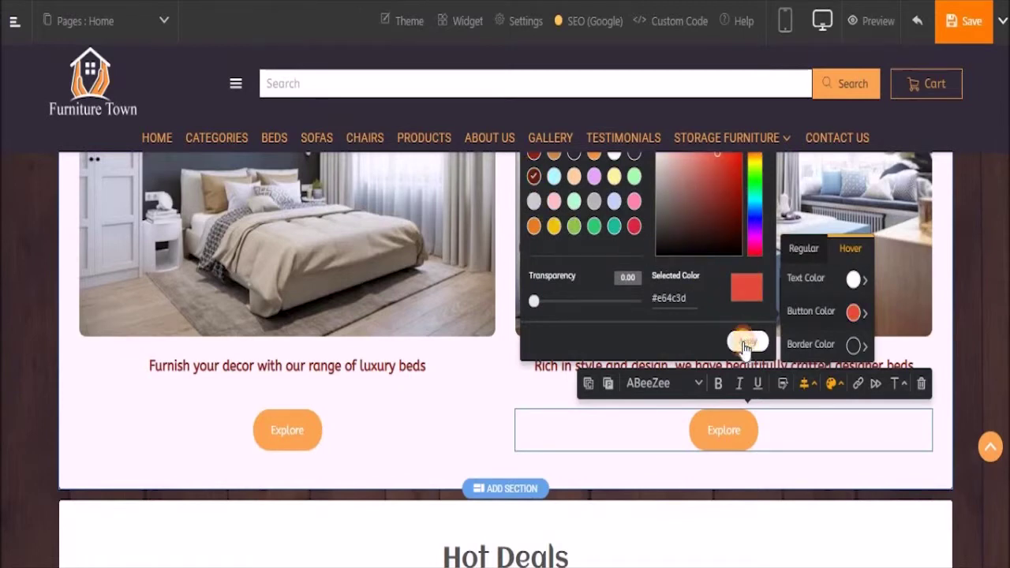
click(747, 341)
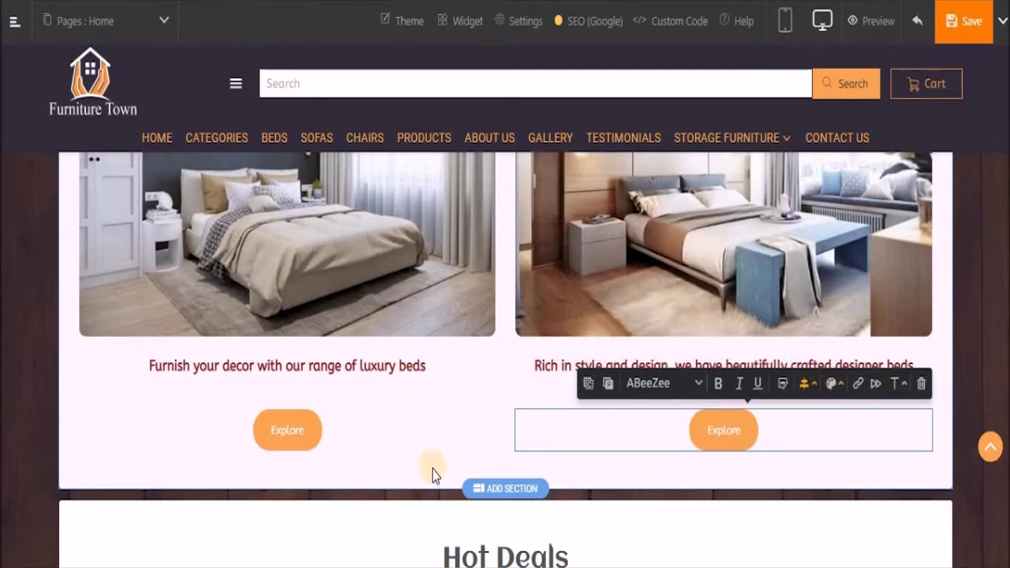
click(647, 468)
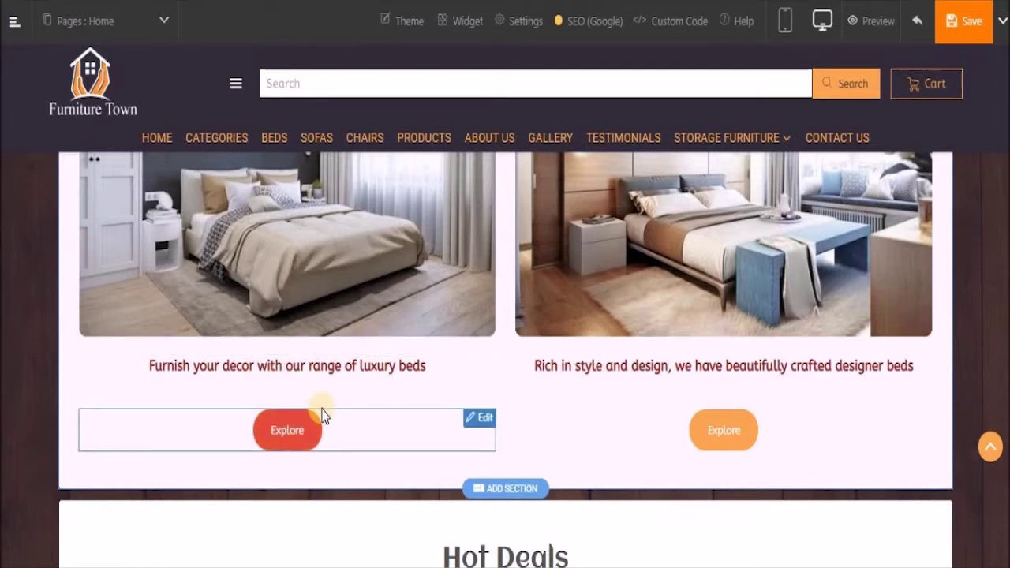
scroll(411, 387, up, 3)
scroll(410, 395, up, 2)
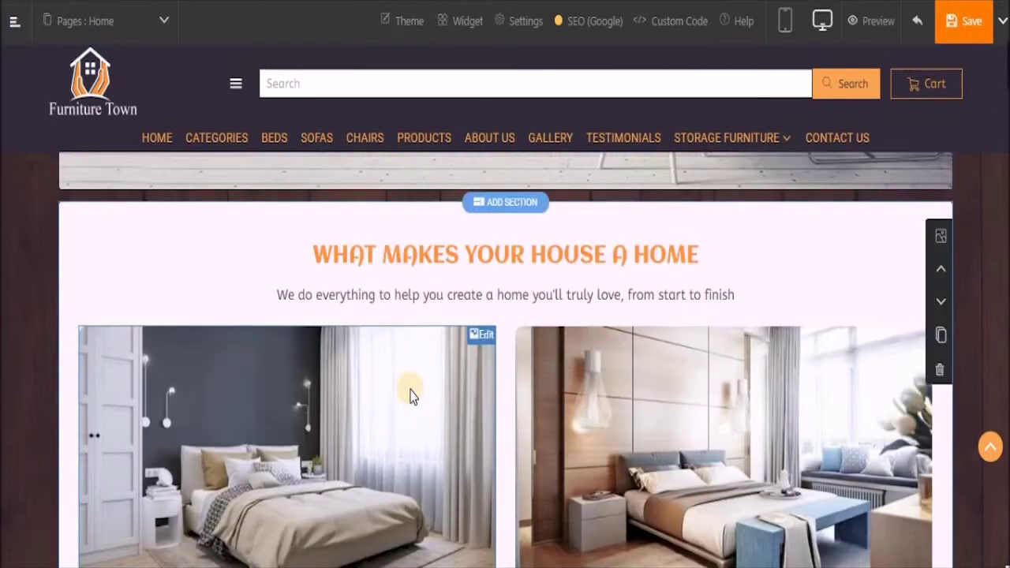
scroll(386, 368, down, 2)
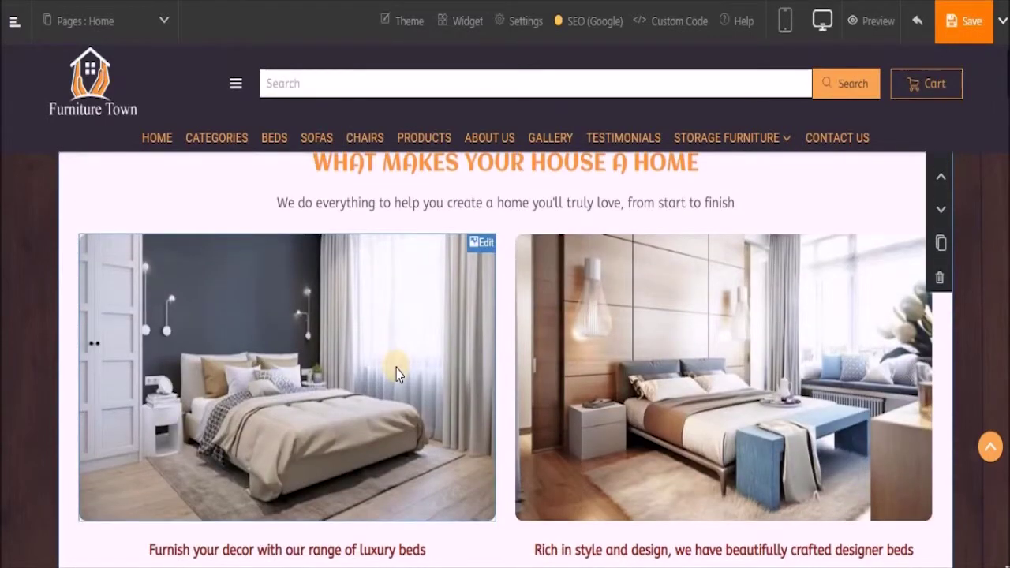
scroll(395, 369, down, 2)
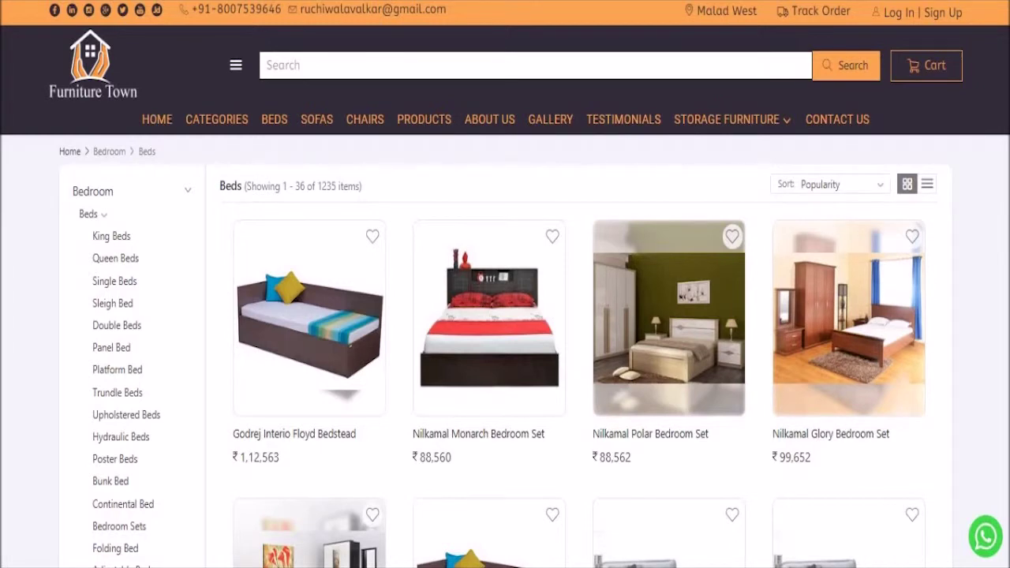
click(216, 517)
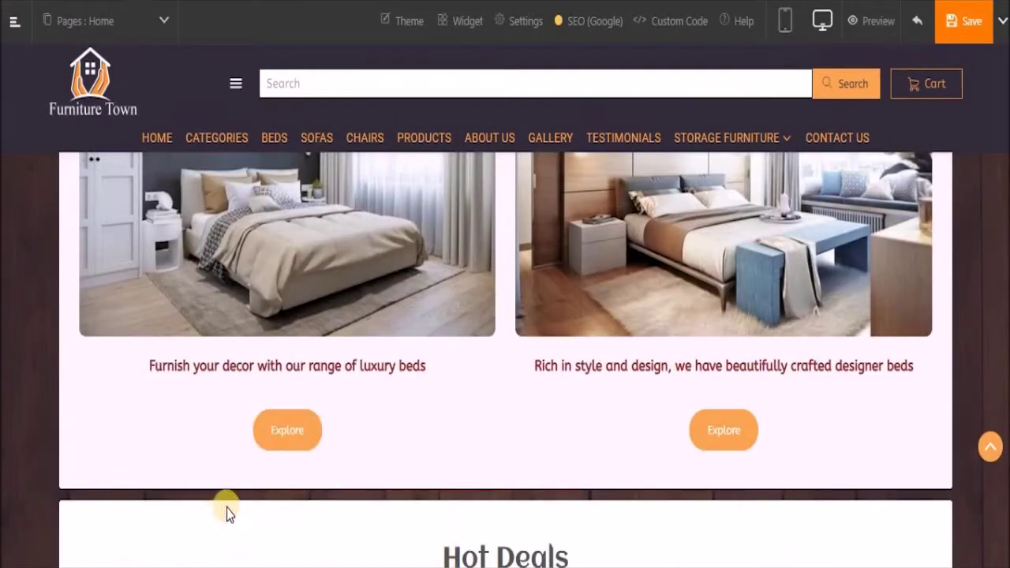
click(288, 431)
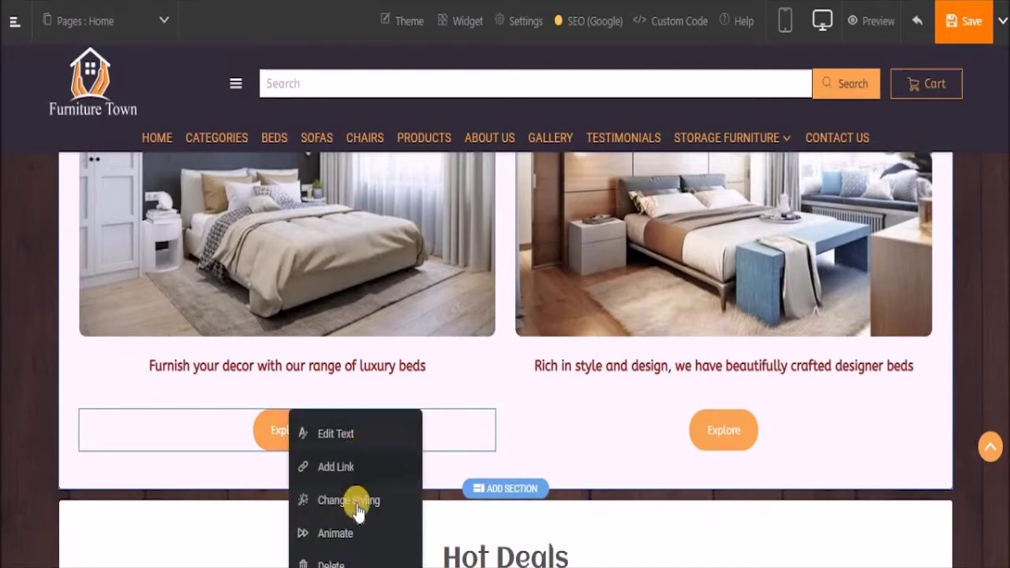
click(357, 505)
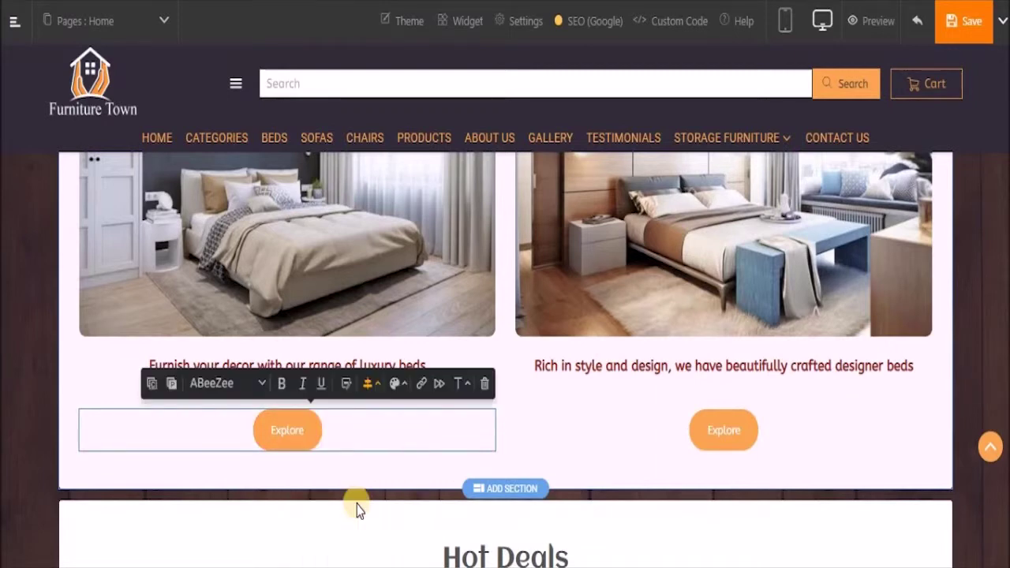
click(420, 385)
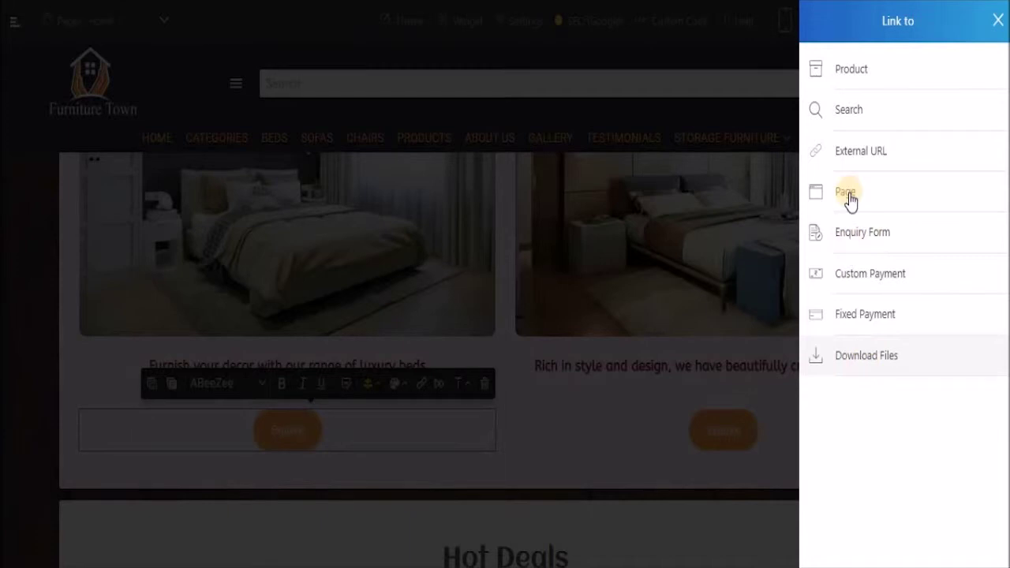
click(853, 162)
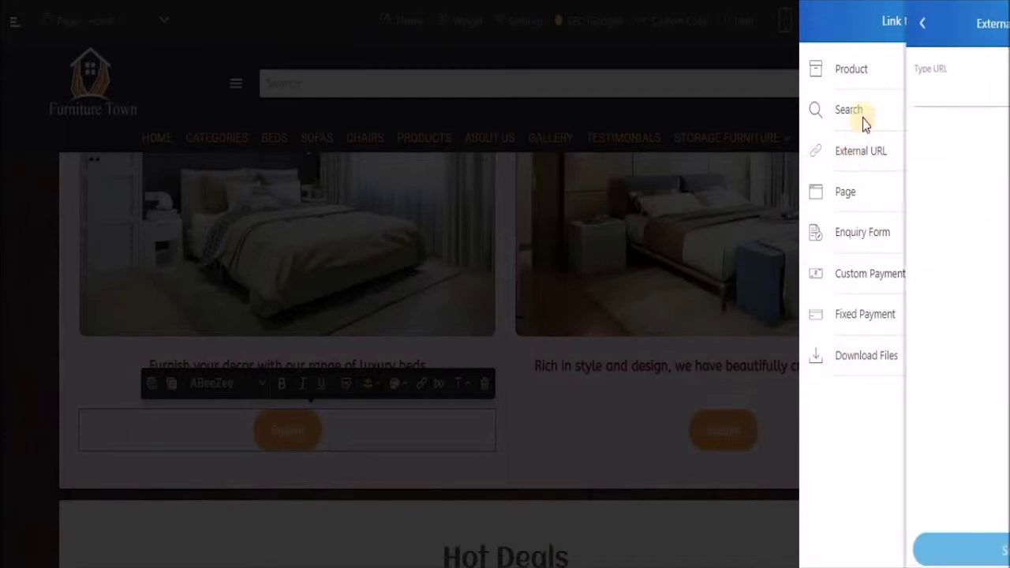
key(ctrl+v)
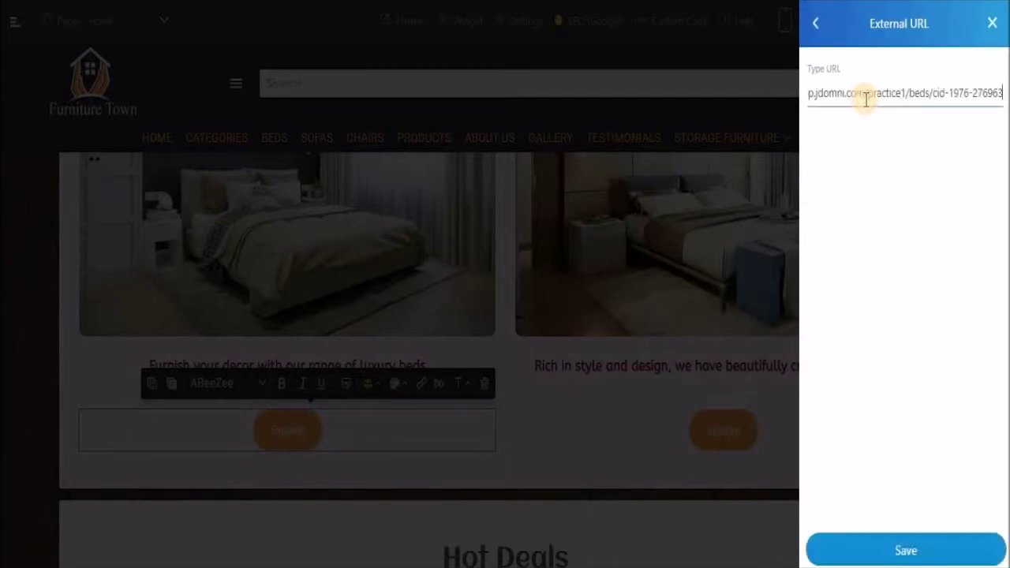
click(931, 550)
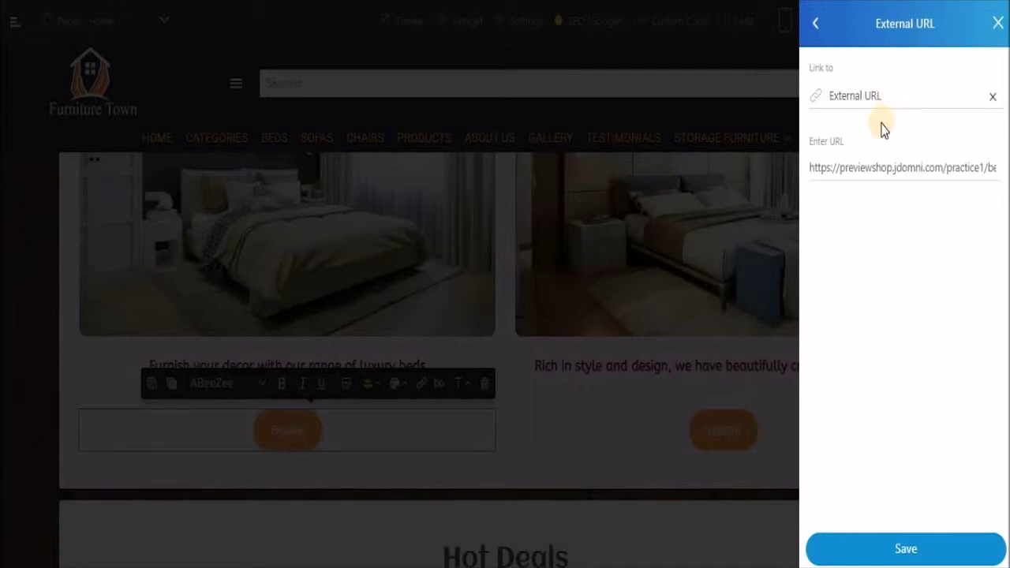
click(899, 549)
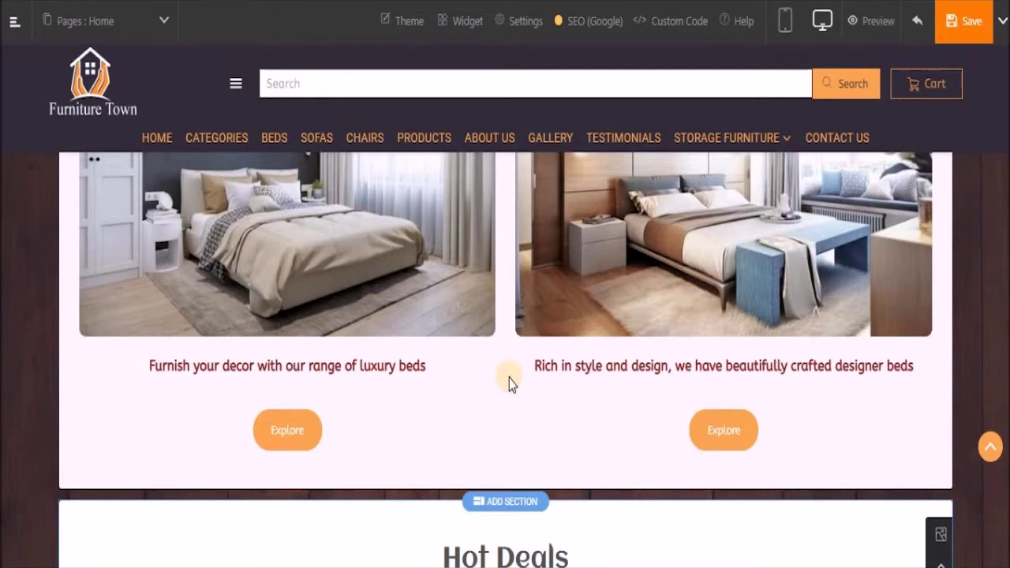
scroll(642, 411, up, 2)
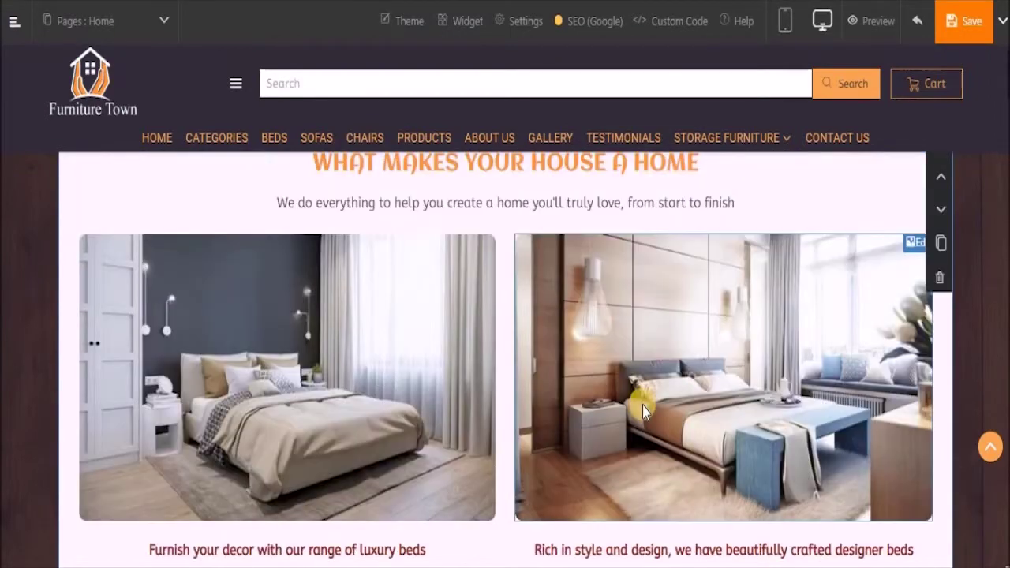
scroll(642, 406, down, 2)
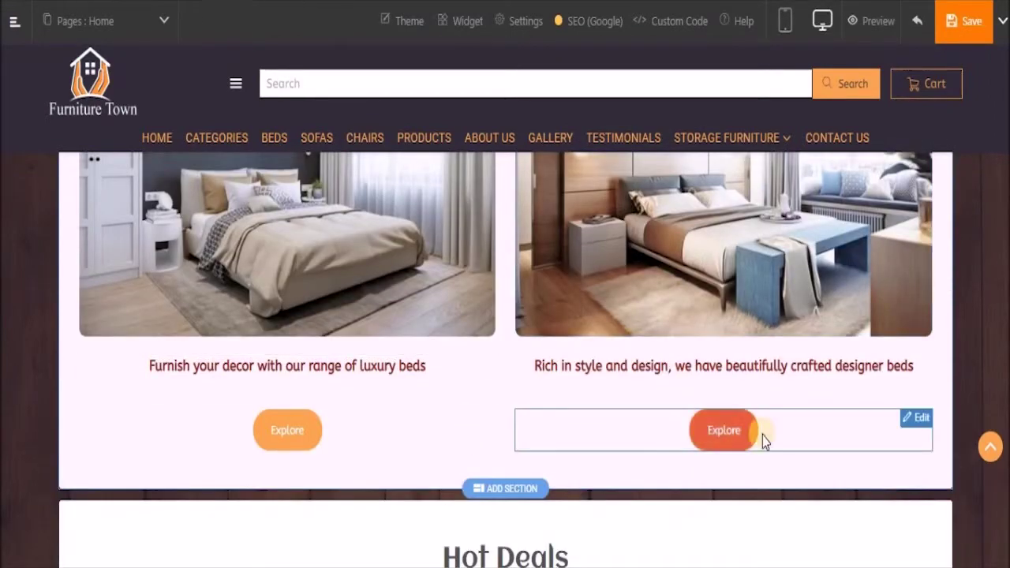
click(924, 429)
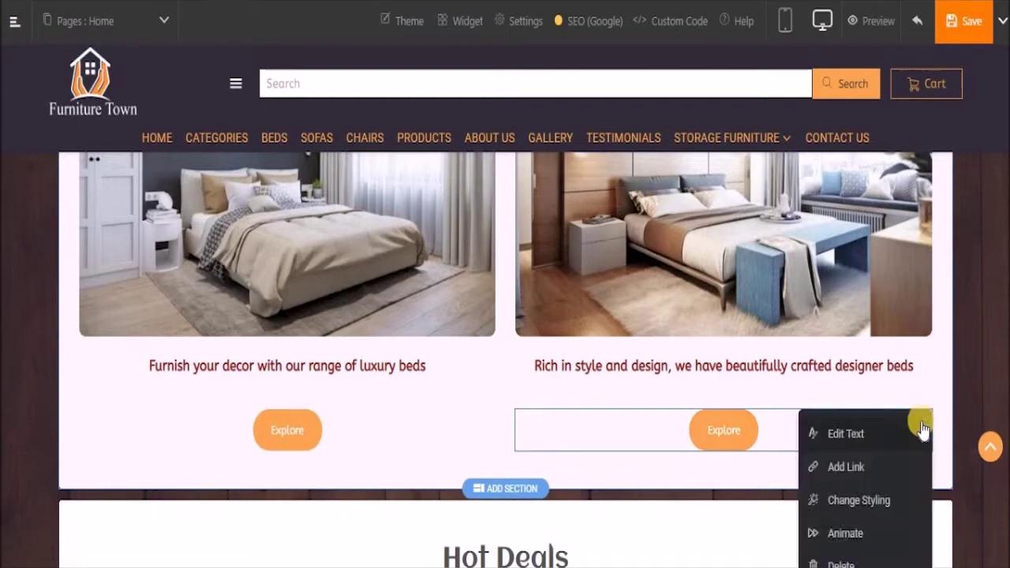
click(839, 501)
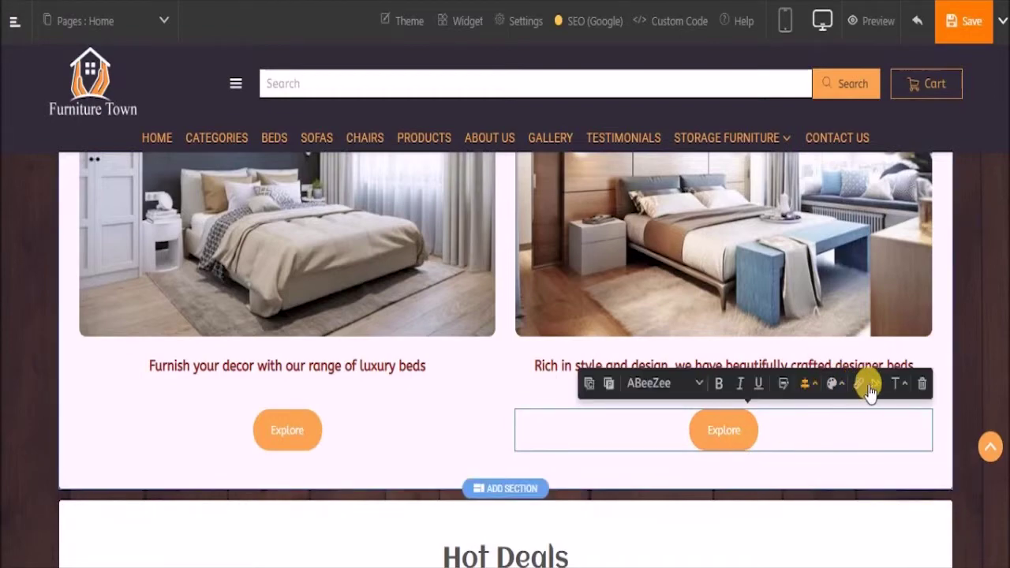
click(859, 384)
click(871, 157)
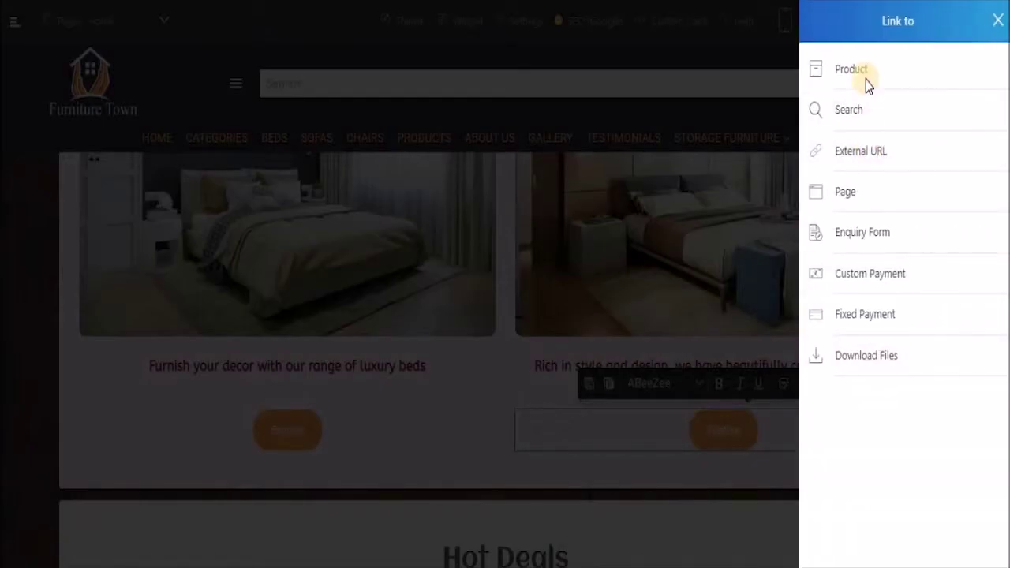
key(ctrl+v)
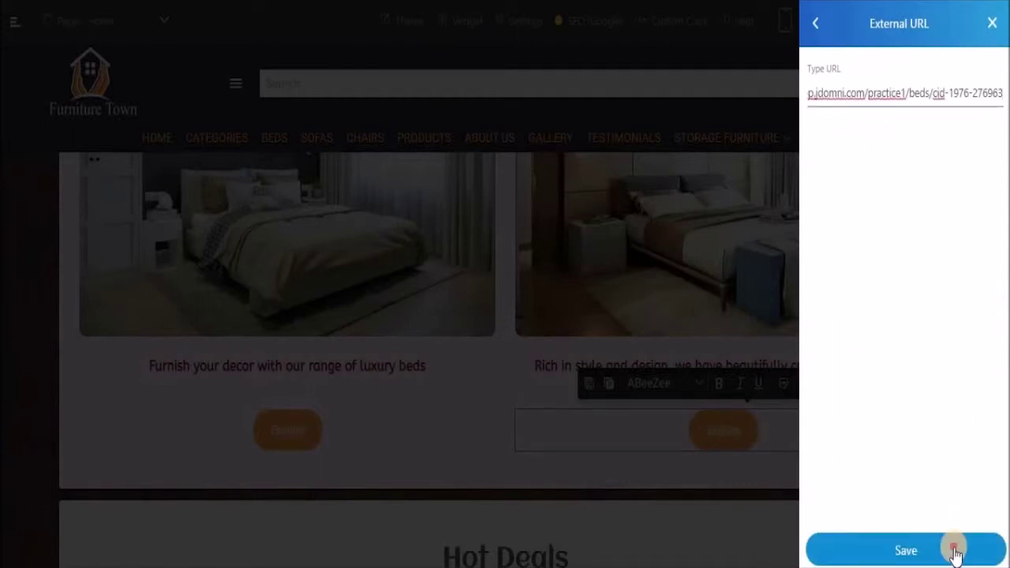
click(955, 549)
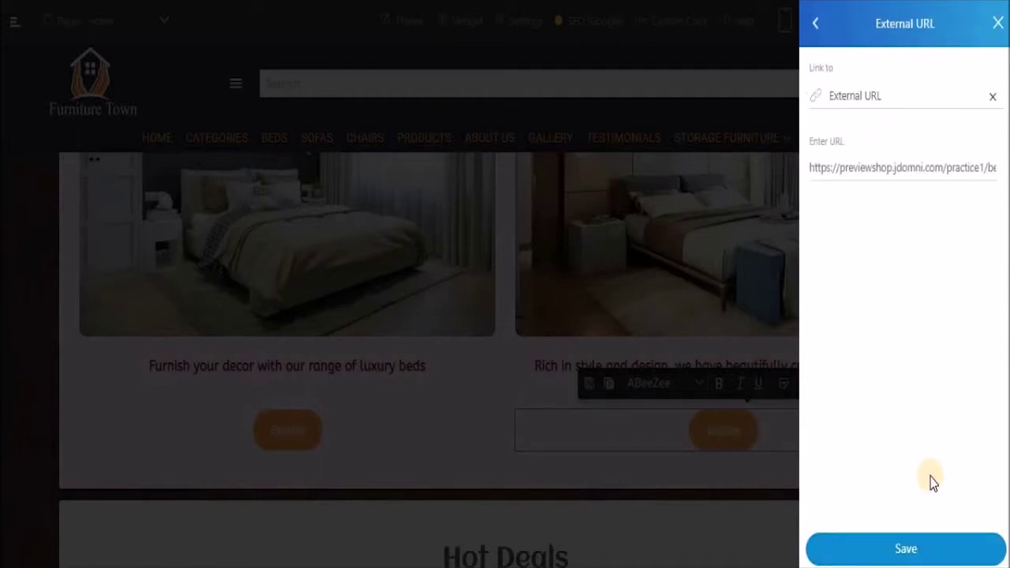
click(907, 548)
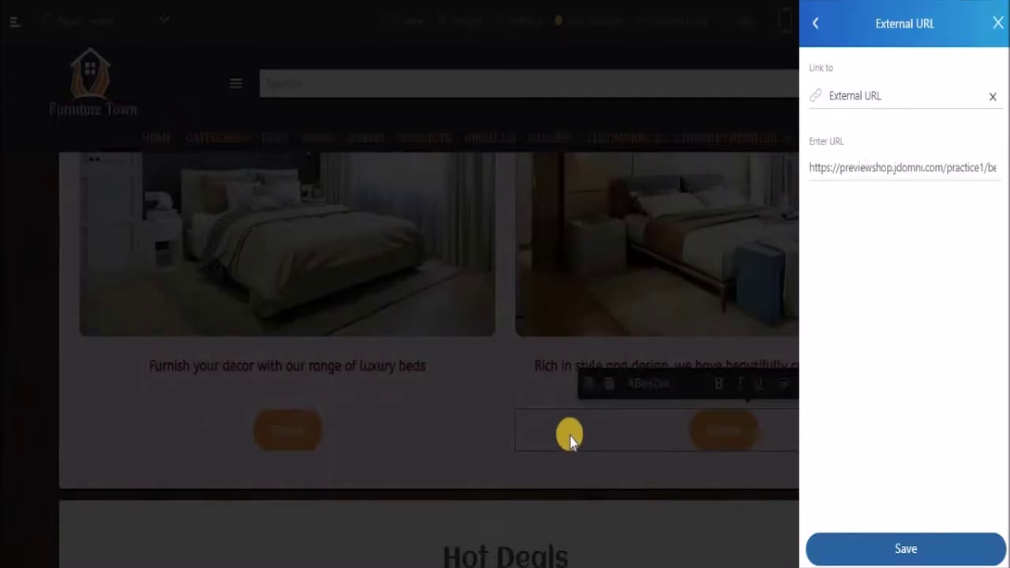
Step: Choose the Fly-In animation for the "WHAT MAKES YOUR HOUSE A HOME" heading and preview it
scroll(908, 348, up, 2)
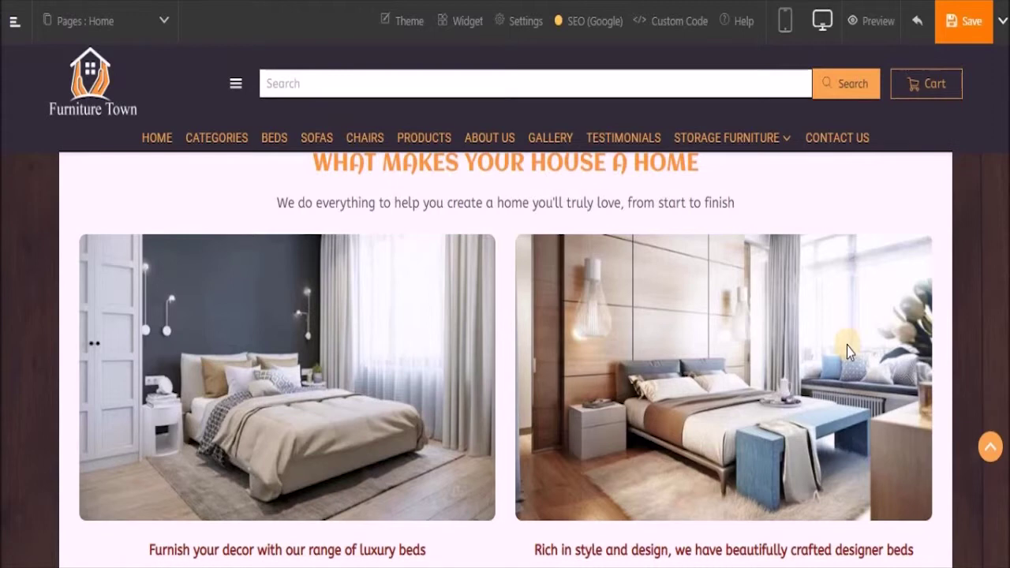
scroll(847, 346, up, 1)
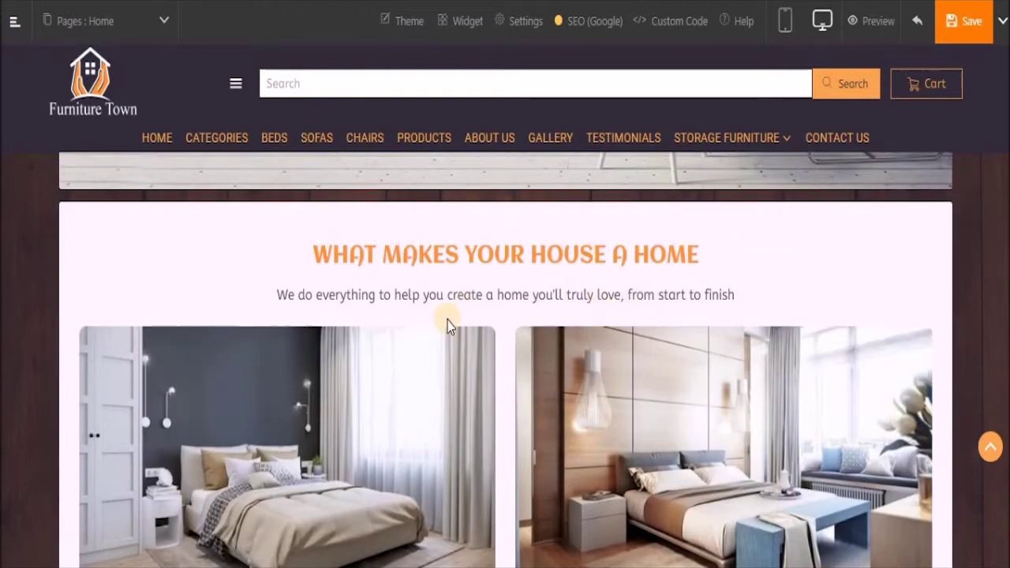
click(638, 251)
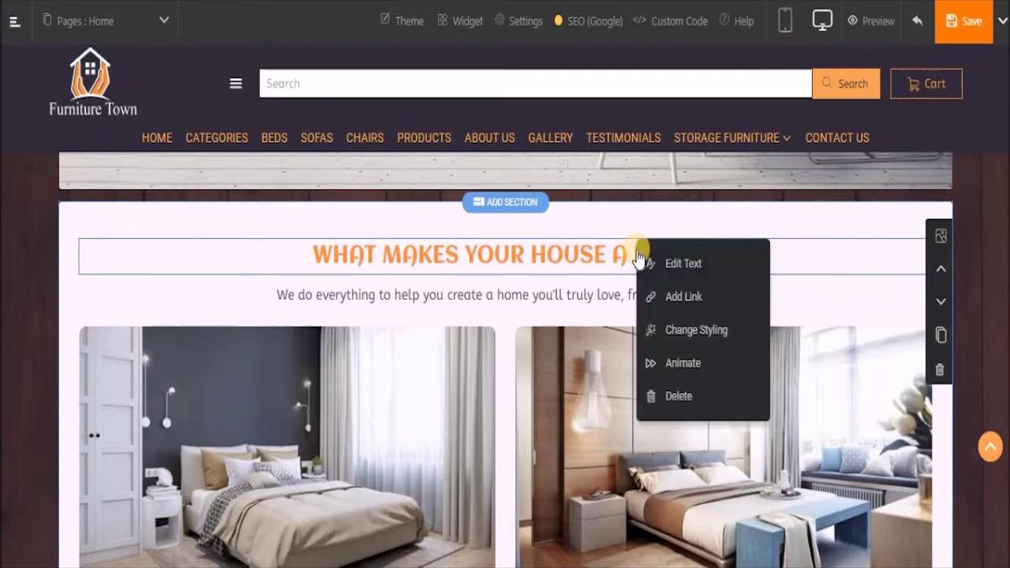
click(682, 348)
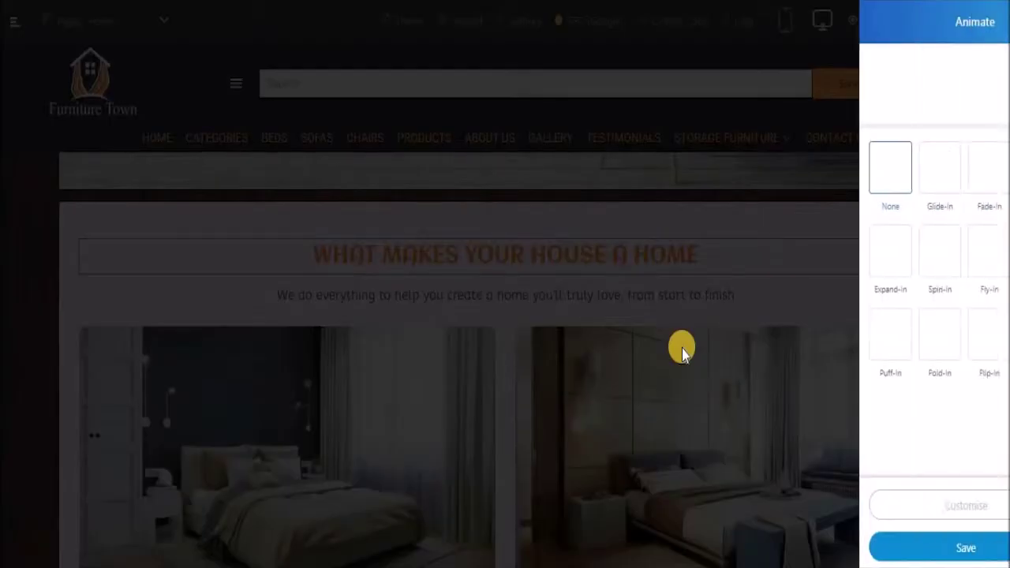
click(841, 198)
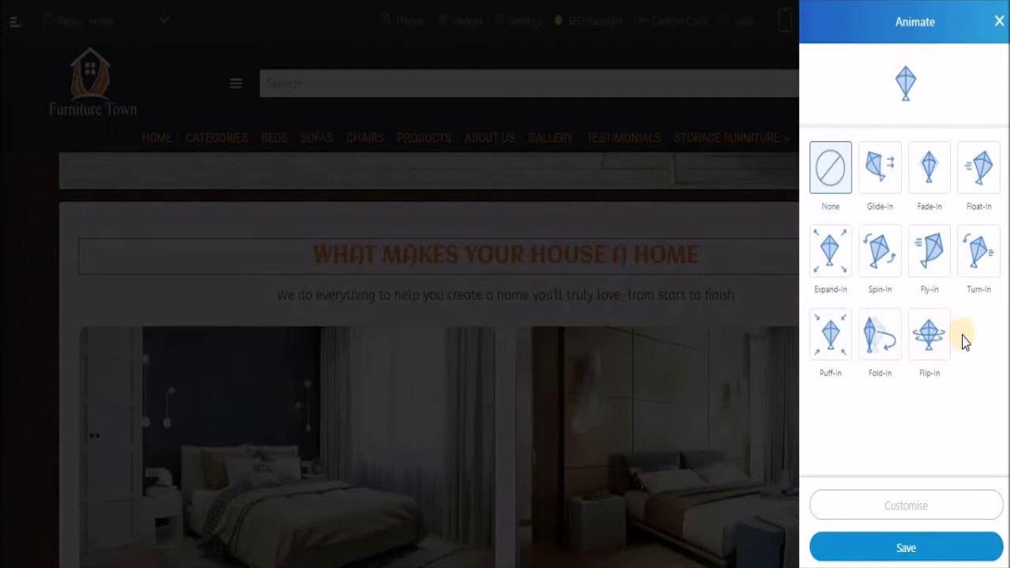
click(938, 258)
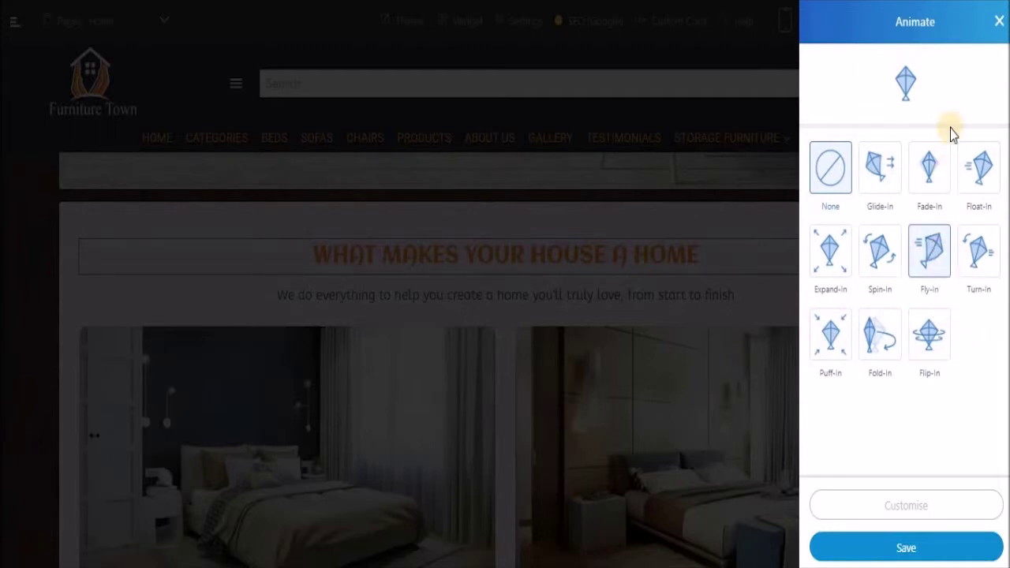
click(989, 86)
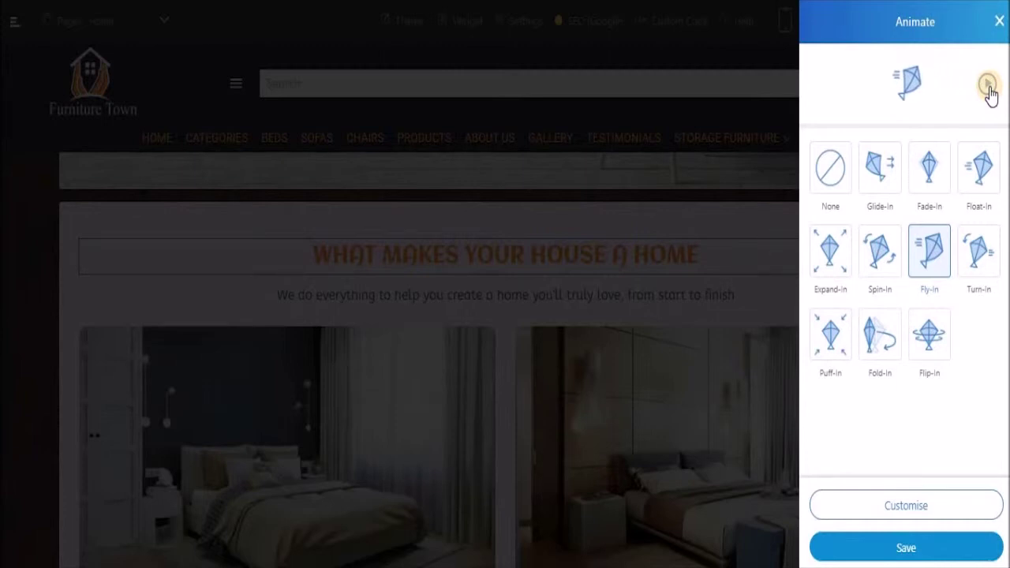
Step: Customise the heading's Fly-In animation to come From Bottom, preview it and save the animation
click(916, 517)
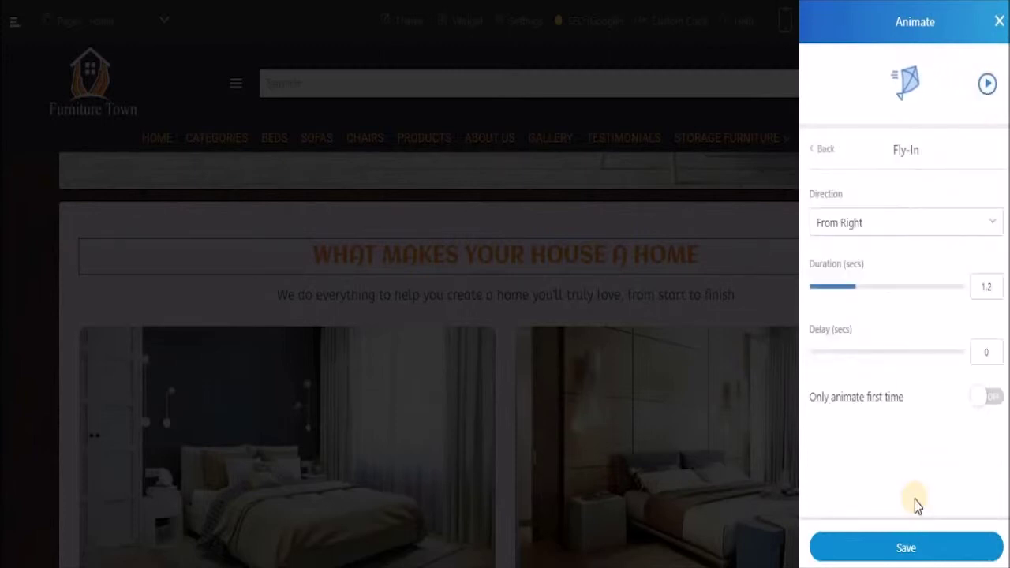
click(958, 225)
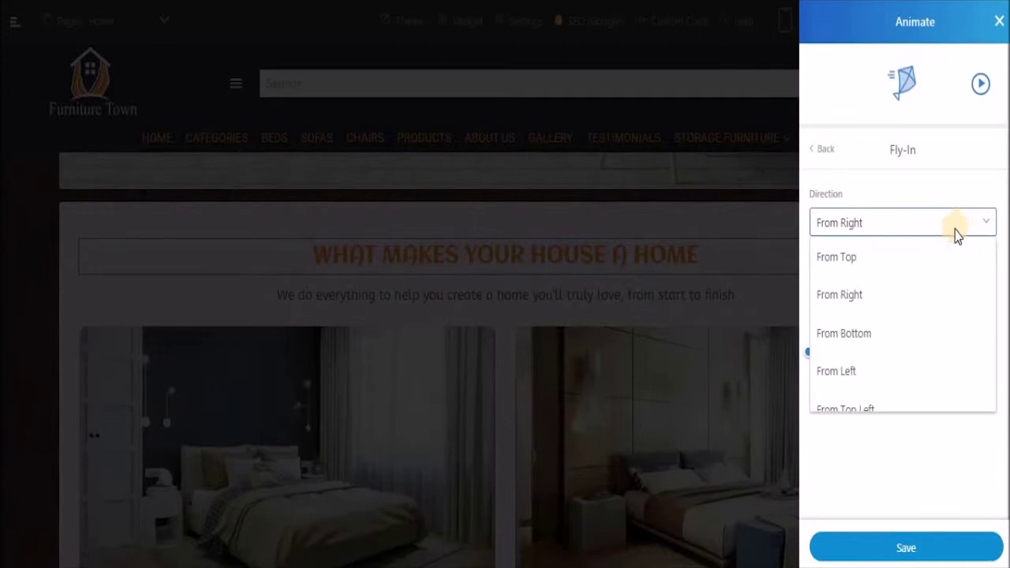
click(888, 335)
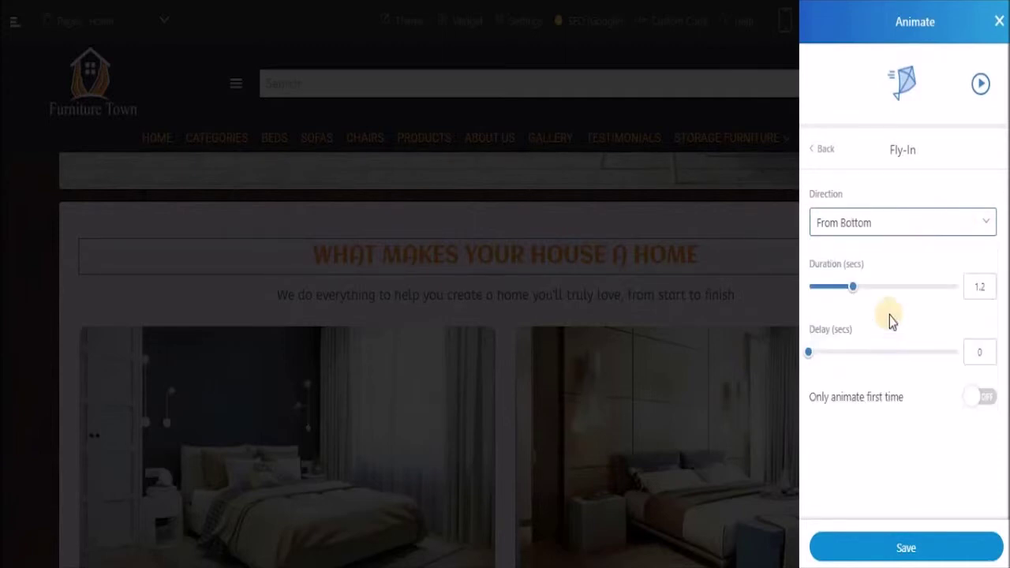
click(984, 88)
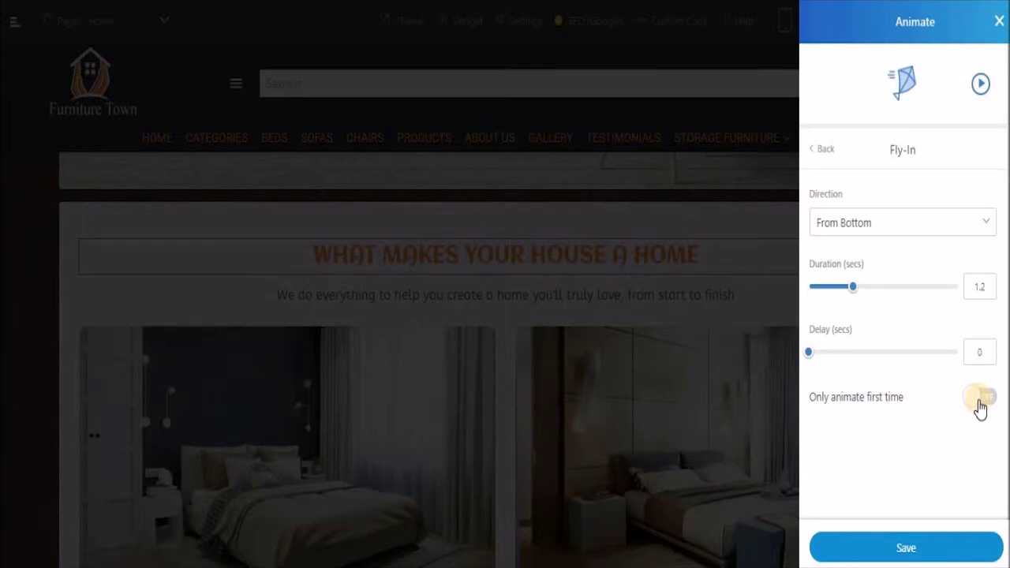
click(924, 535)
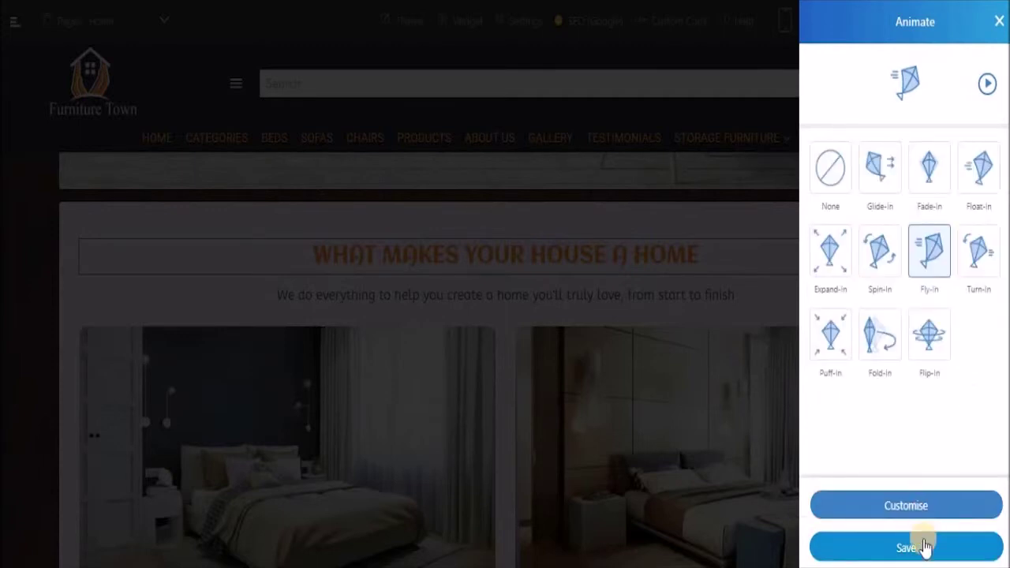
click(924, 543)
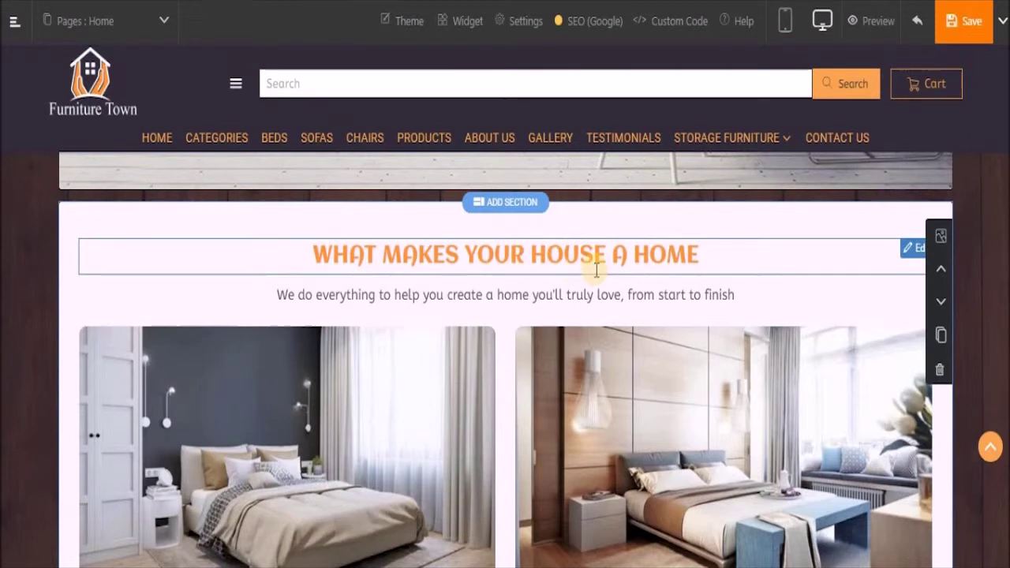
Step: Apply a Fly-In animation with direction From Bottom to the subtitle line below the heading and save it
click(665, 296)
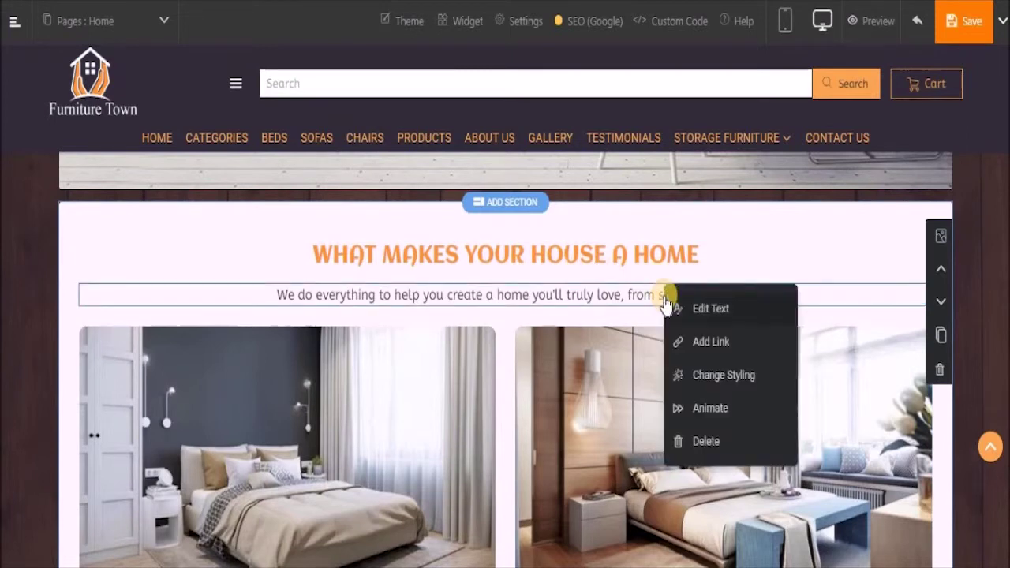
click(699, 406)
click(932, 273)
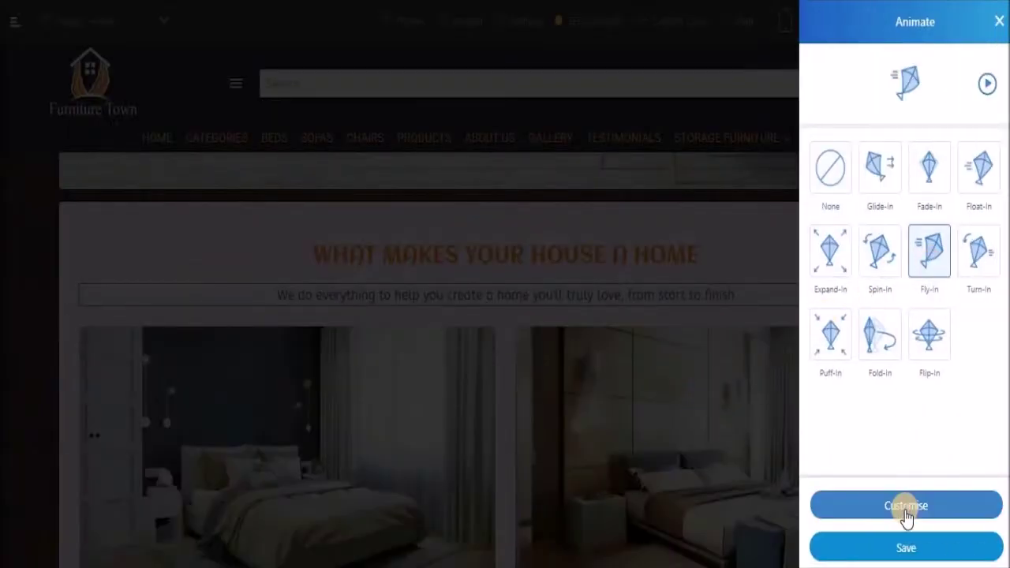
click(904, 505)
click(983, 223)
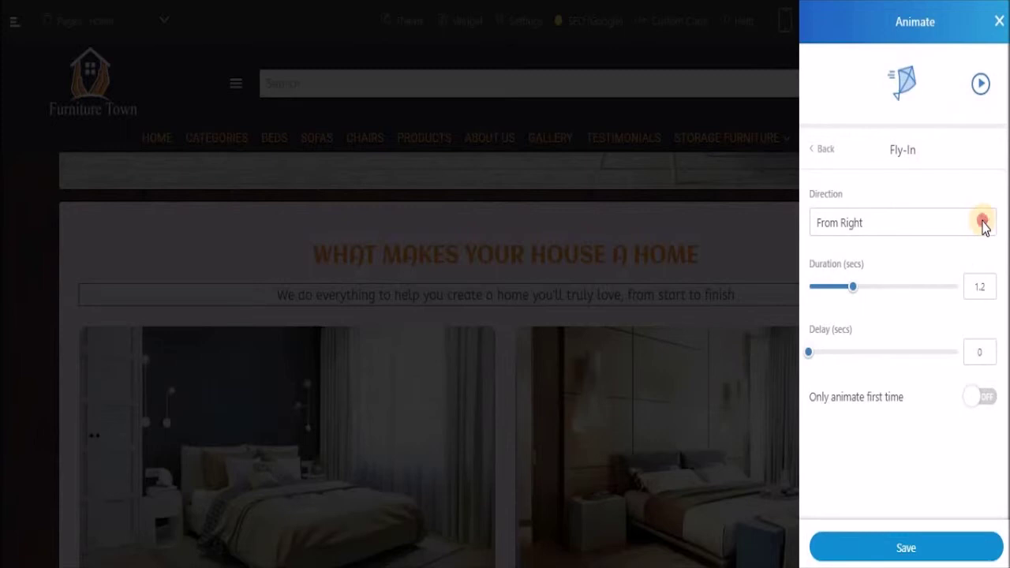
click(914, 334)
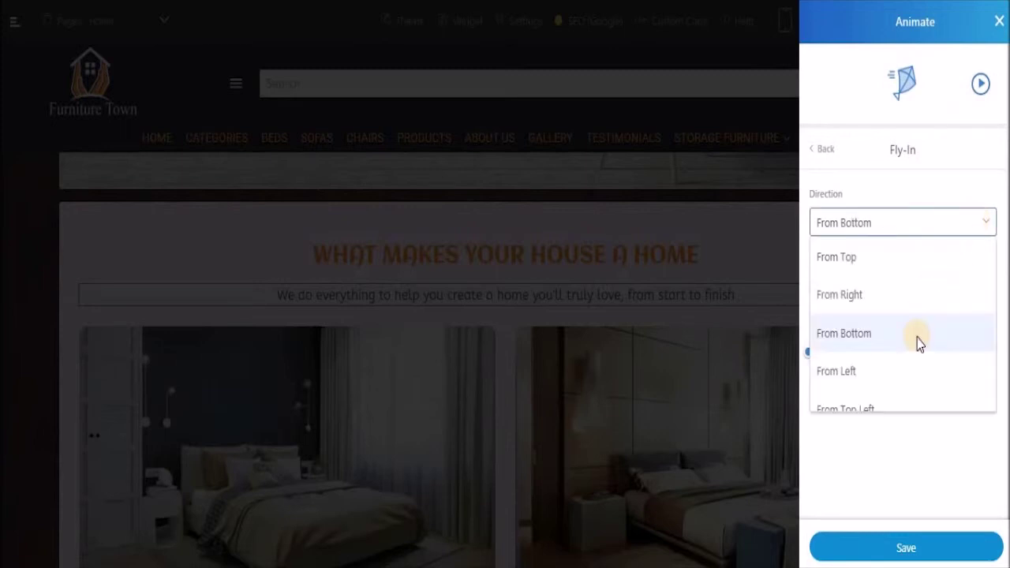
click(897, 545)
click(897, 543)
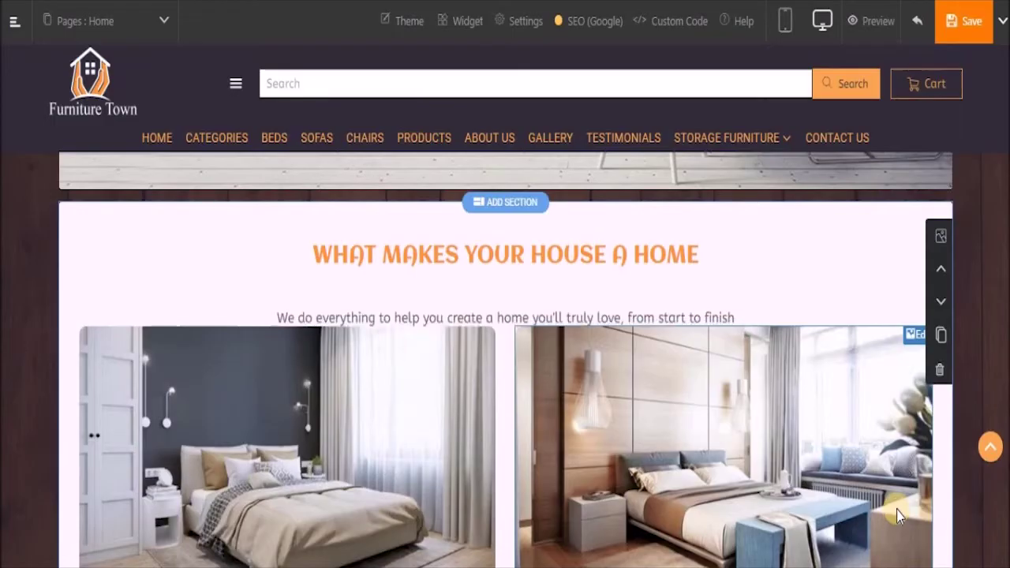
scroll(434, 394, down, 2)
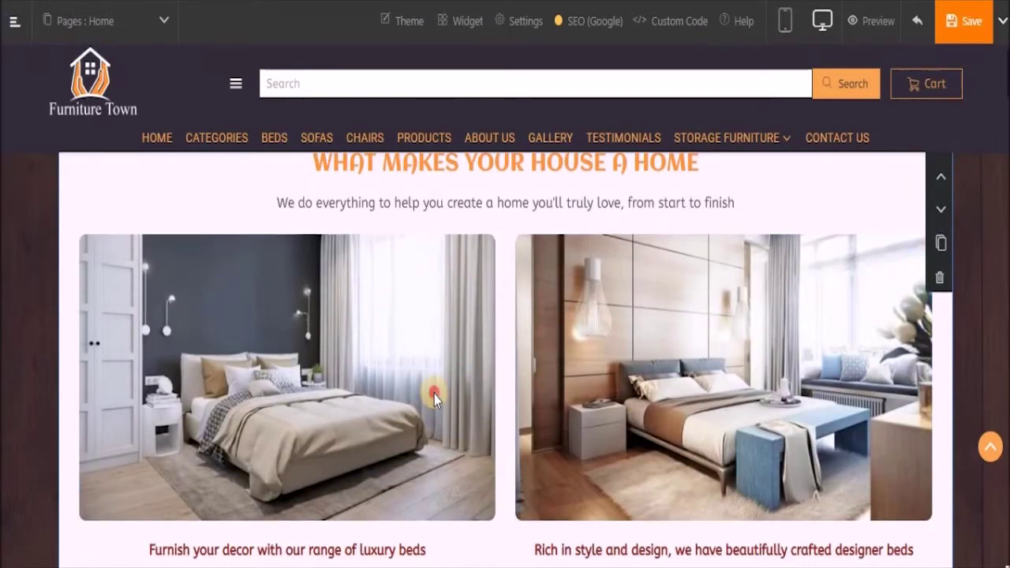
Step: Choose the Fly-In animation for the image above "Furnish your decor with our range of luxury beds" and leave the animation settings
click(434, 394)
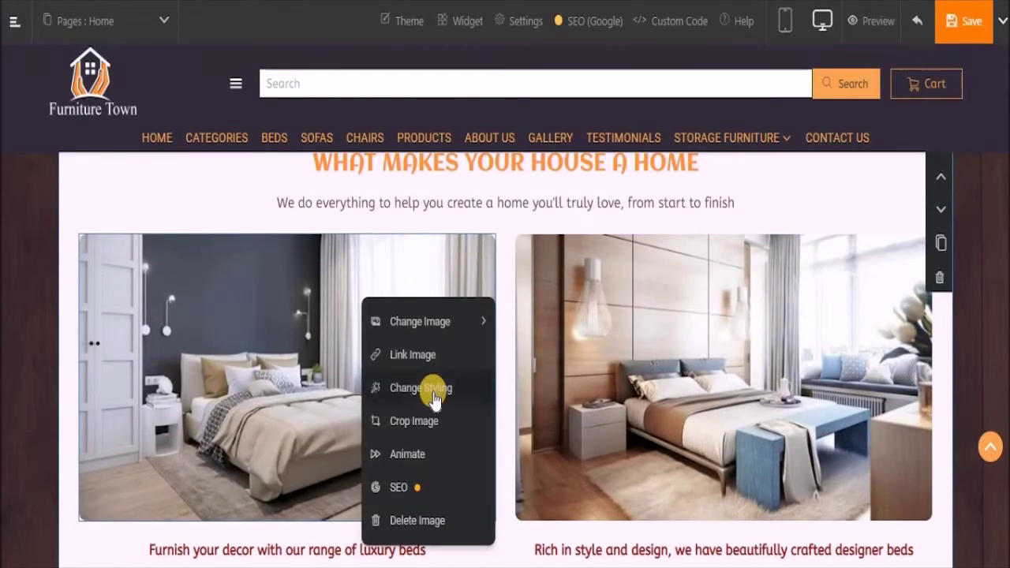
click(429, 452)
click(937, 285)
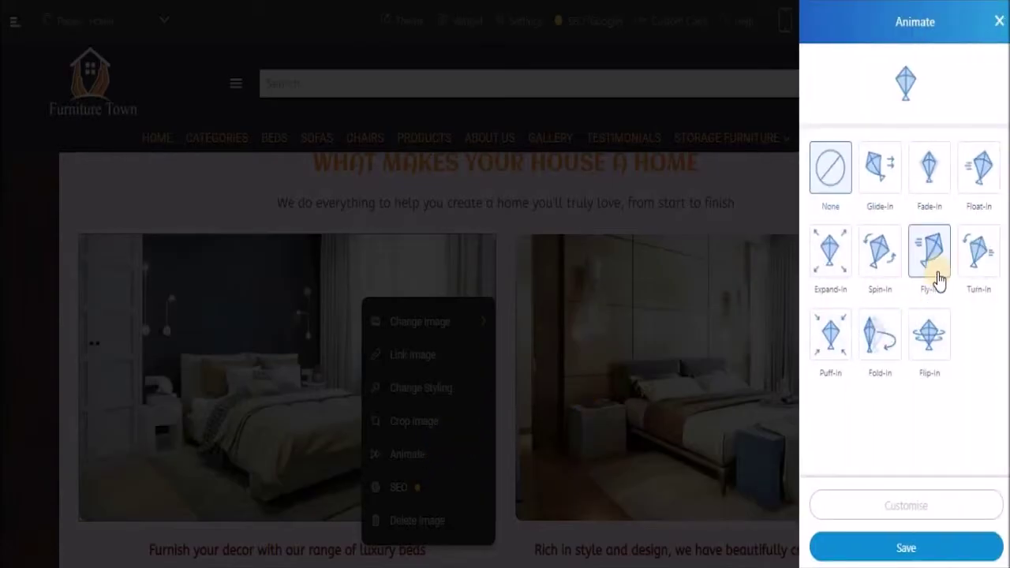
click(79, 18)
Step: Review the new two-image section and the rest of the home page down to the SOFAS section, and return to the top
scroll(996, 336, up, 2)
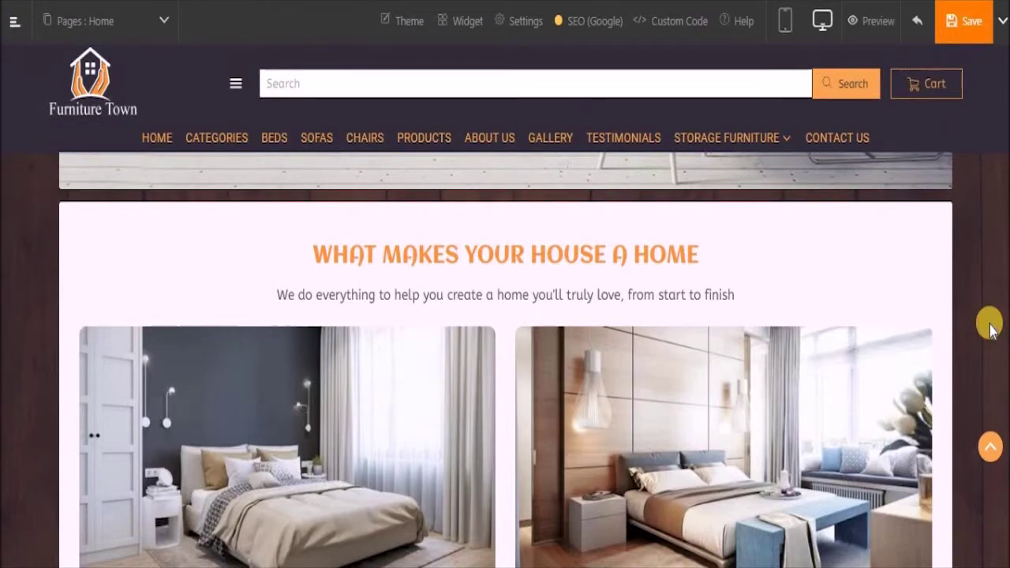
scroll(989, 354, down, 4)
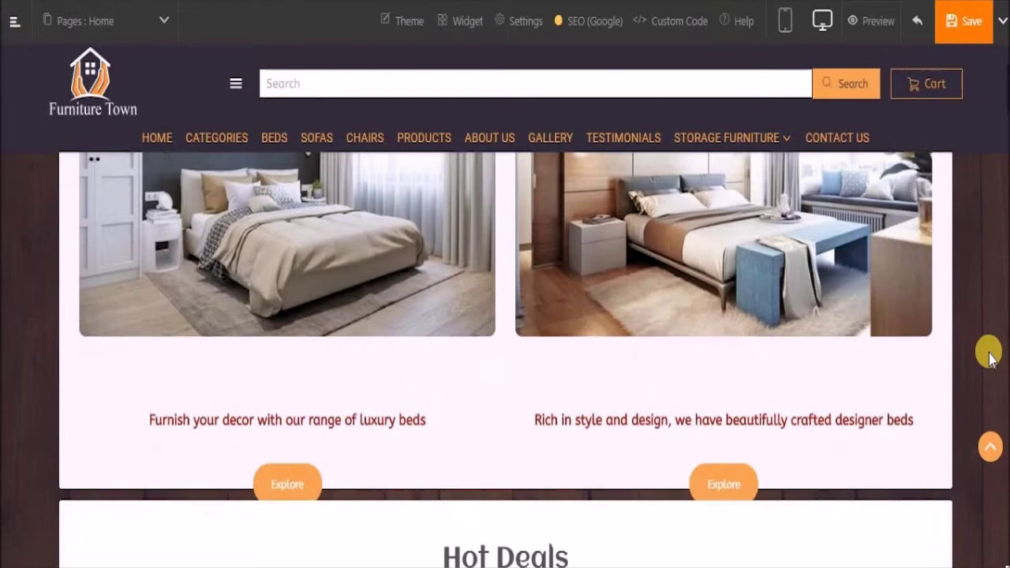
scroll(991, 357, down, 3)
scroll(990, 357, down, 6)
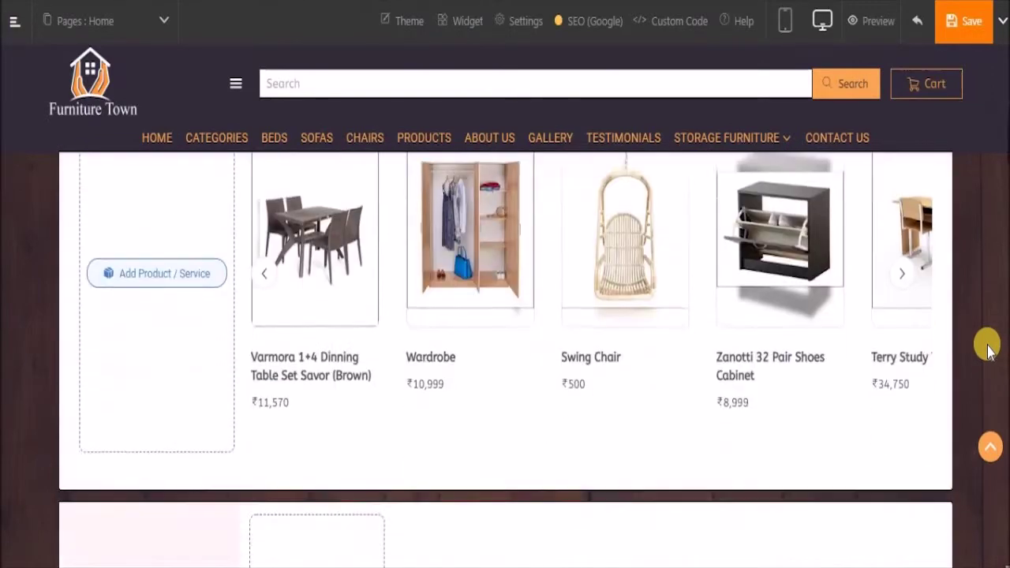
scroll(750, 332, down, 8)
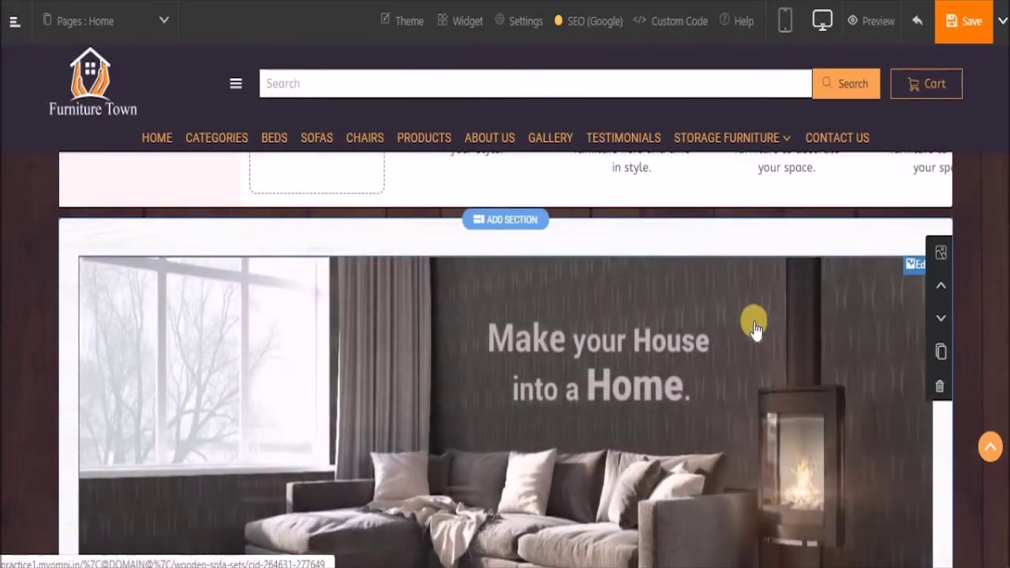
scroll(756, 328, down, 3)
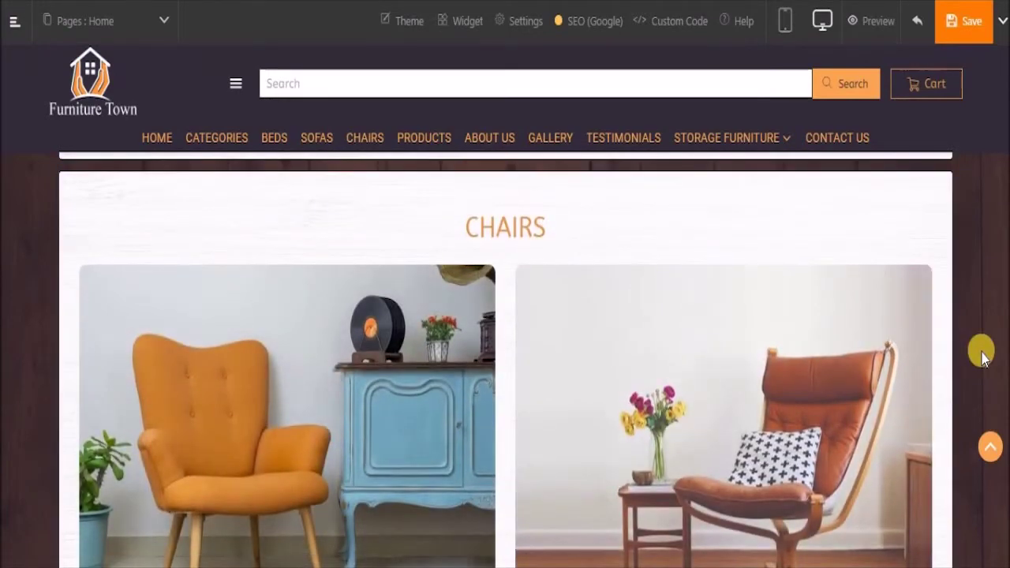
scroll(983, 357, down, 7)
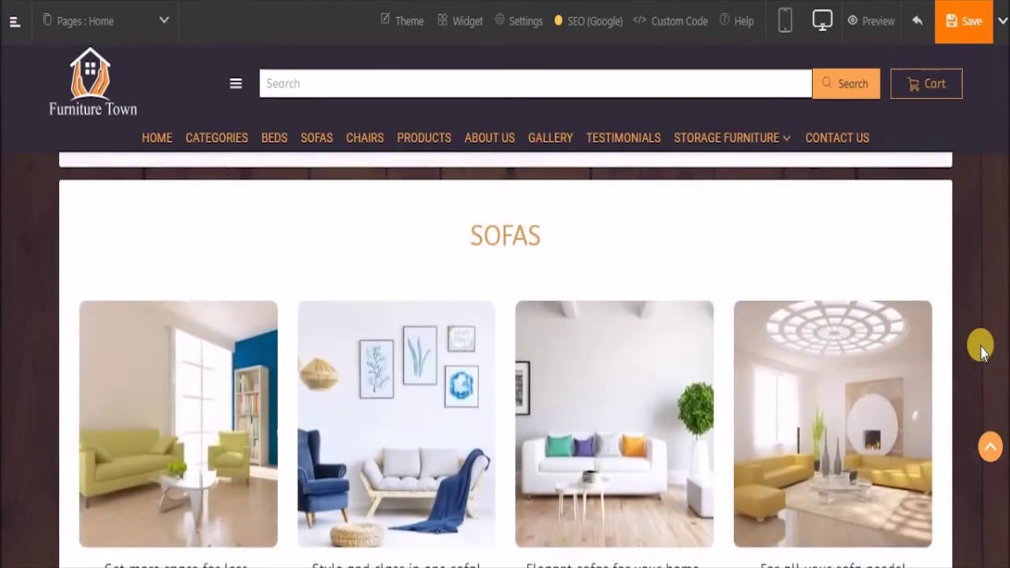
click(990, 447)
Step: Upload a background image for the "WHAT MAKES YOUR HOUSE A HOME" section
scroll(993, 383, down, 2)
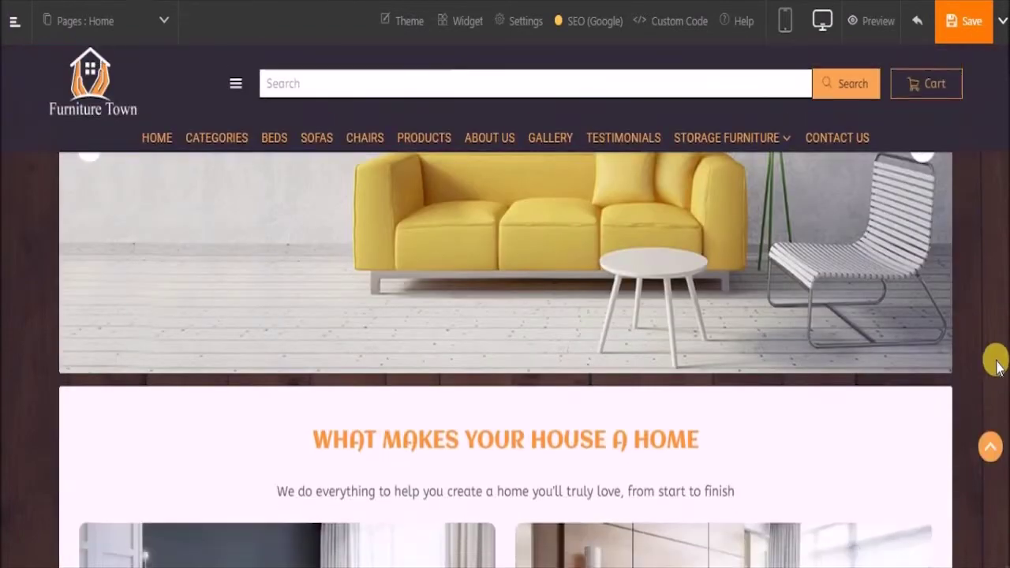
scroll(959, 351, down, 2)
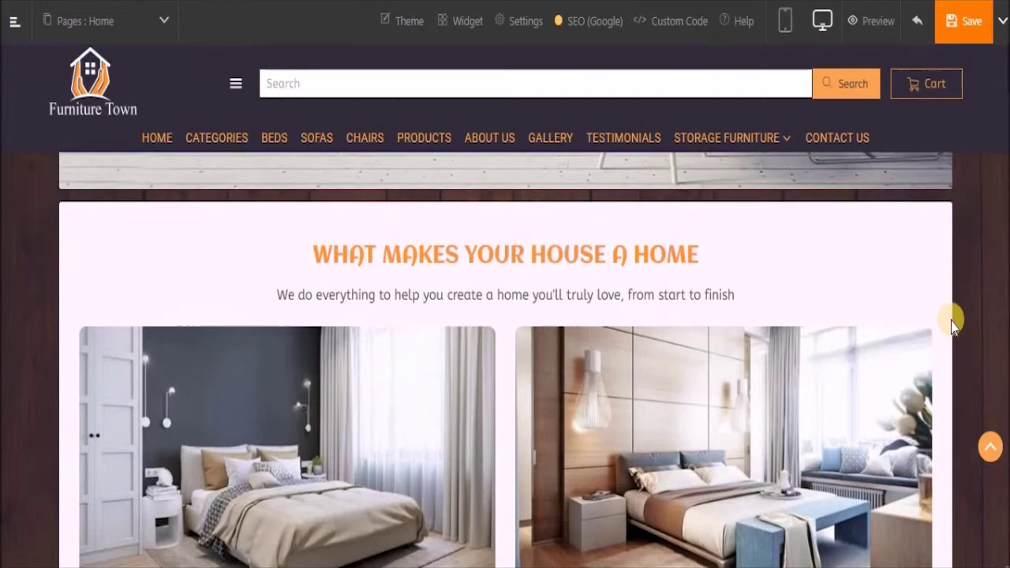
mouse_move(947, 296)
click(940, 240)
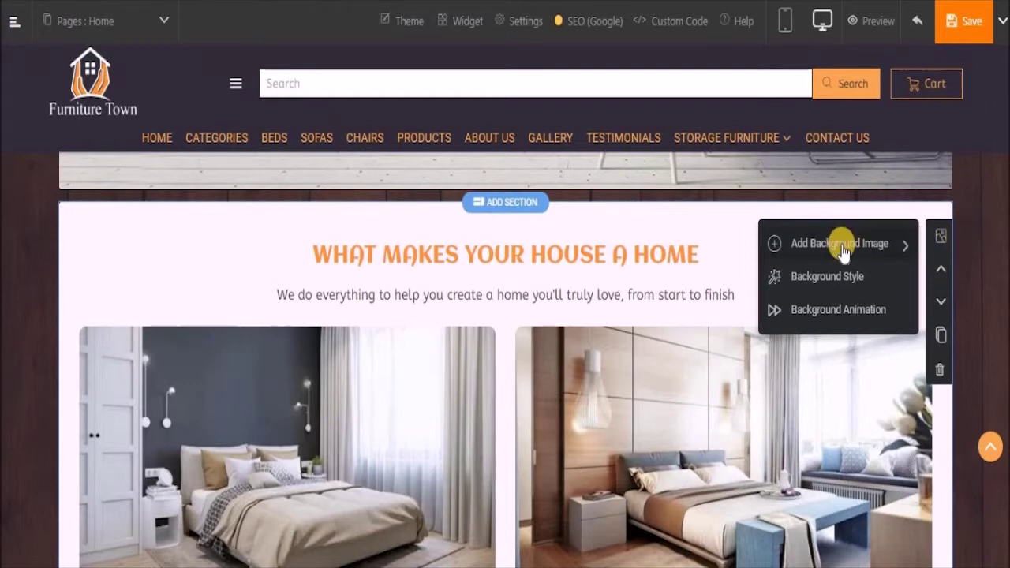
click(843, 247)
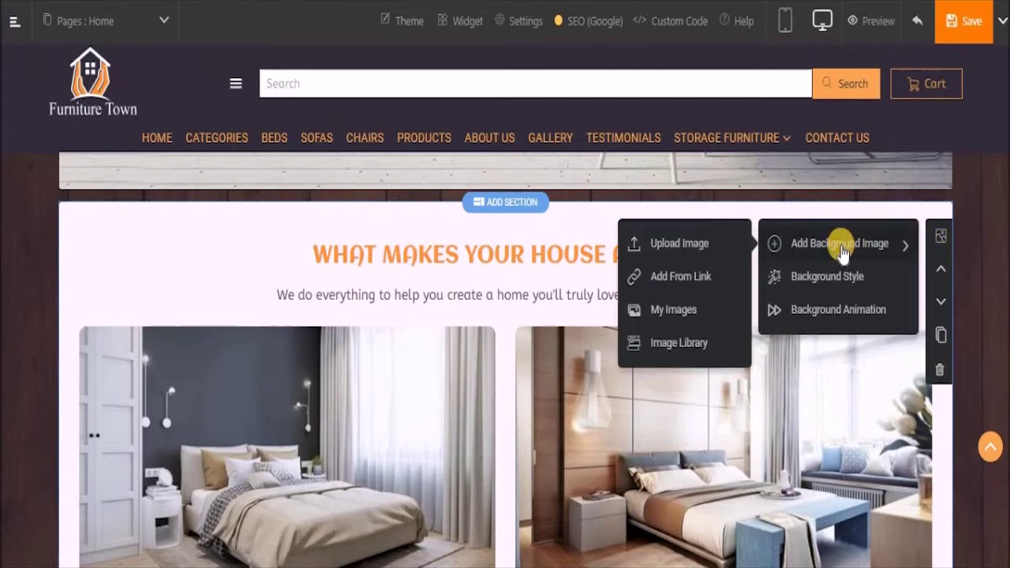
scroll(843, 251, up, 1)
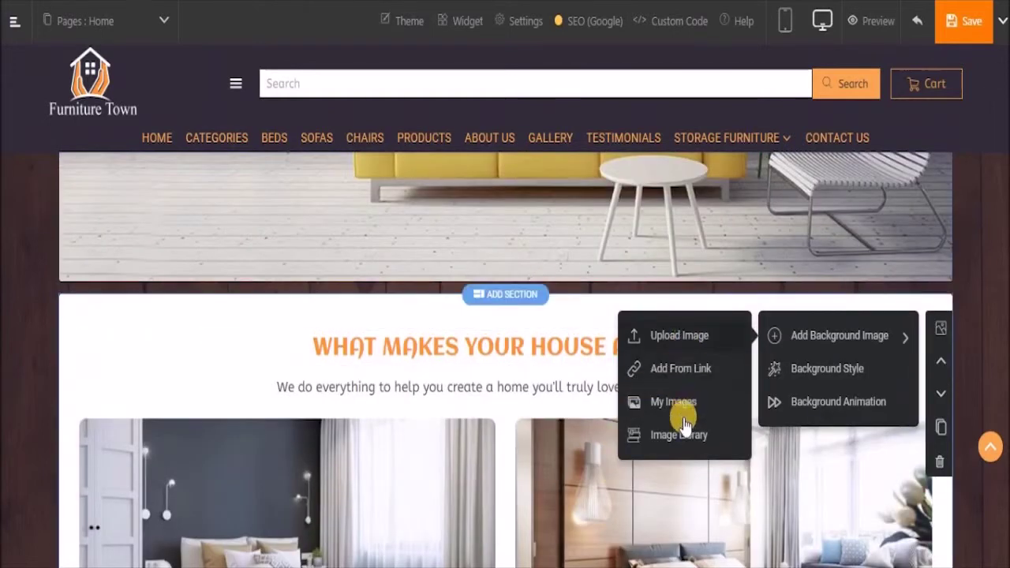
click(685, 336)
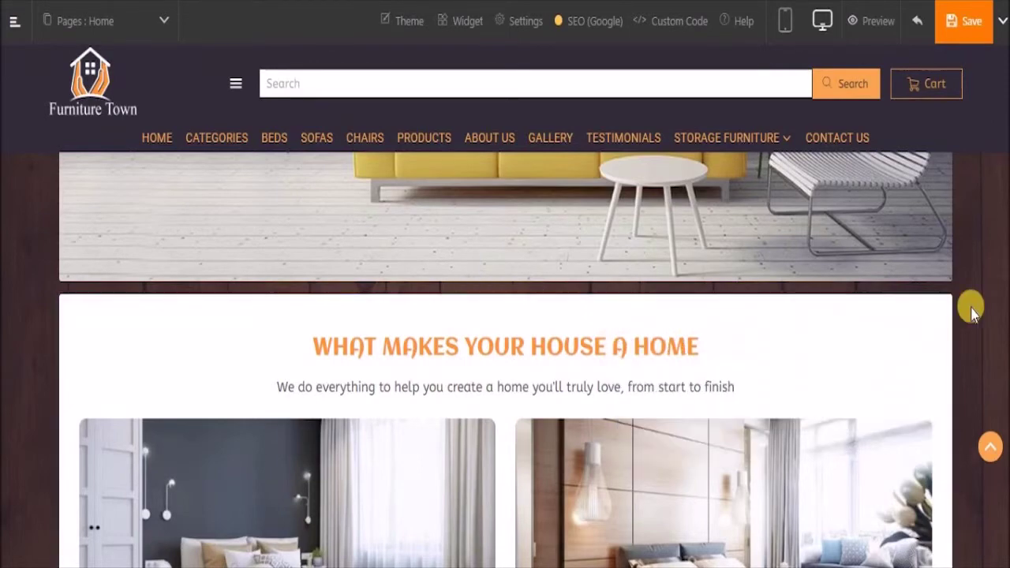
Step: Save the latest home page changes to the website and confirm the save
scroll(970, 311, down, 4)
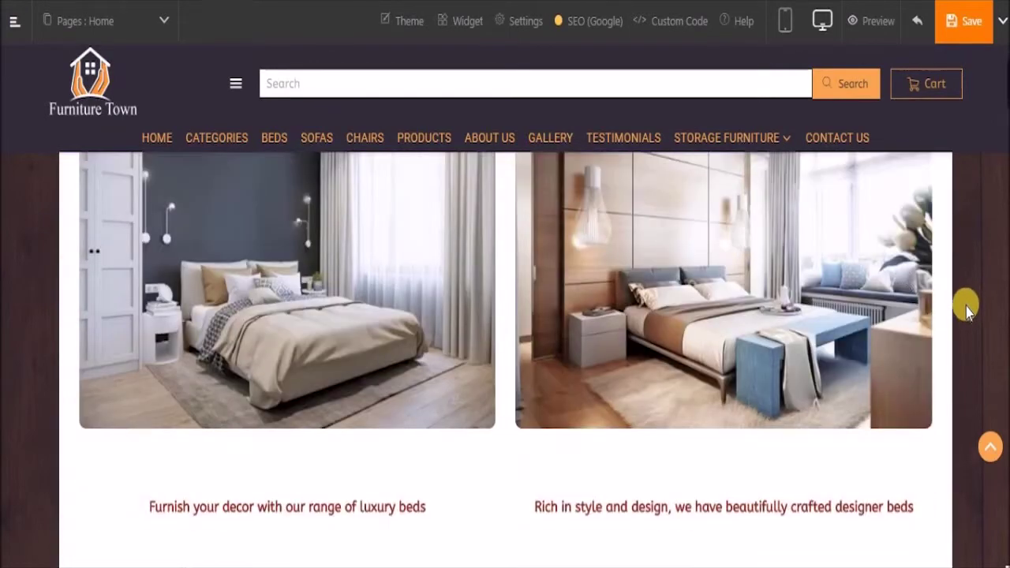
scroll(884, 359, up, 3)
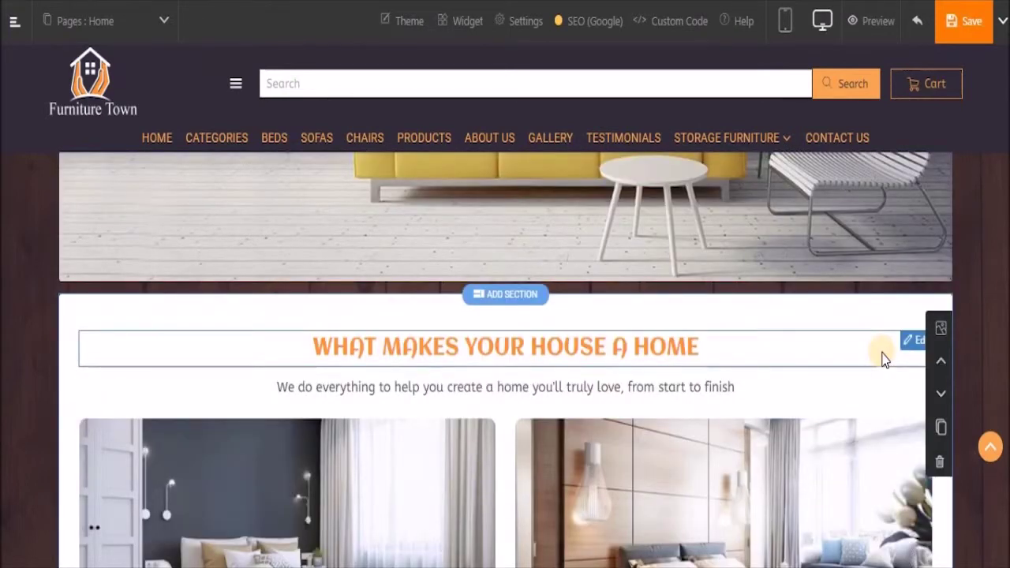
scroll(973, 333, down, 1)
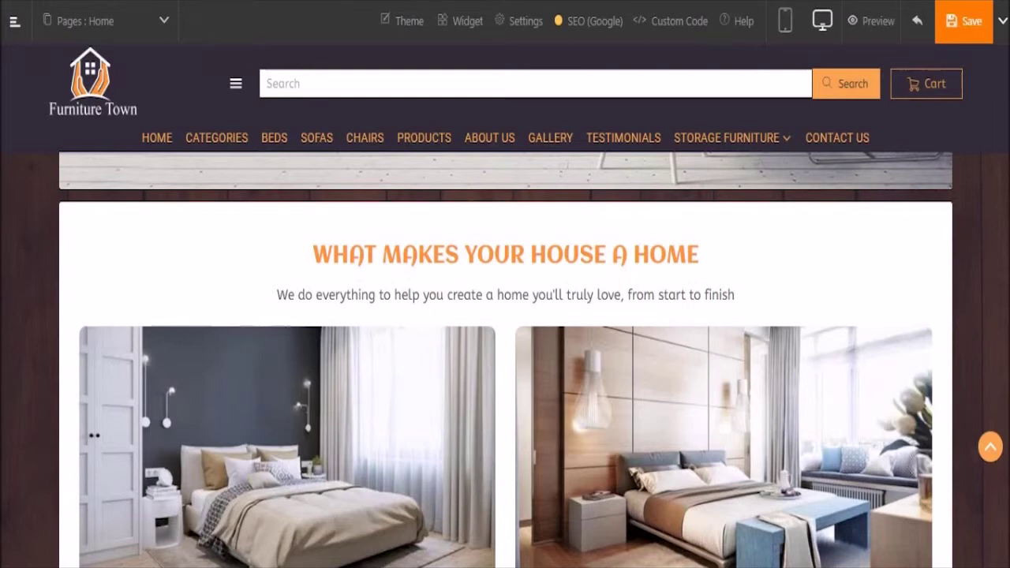
click(945, 32)
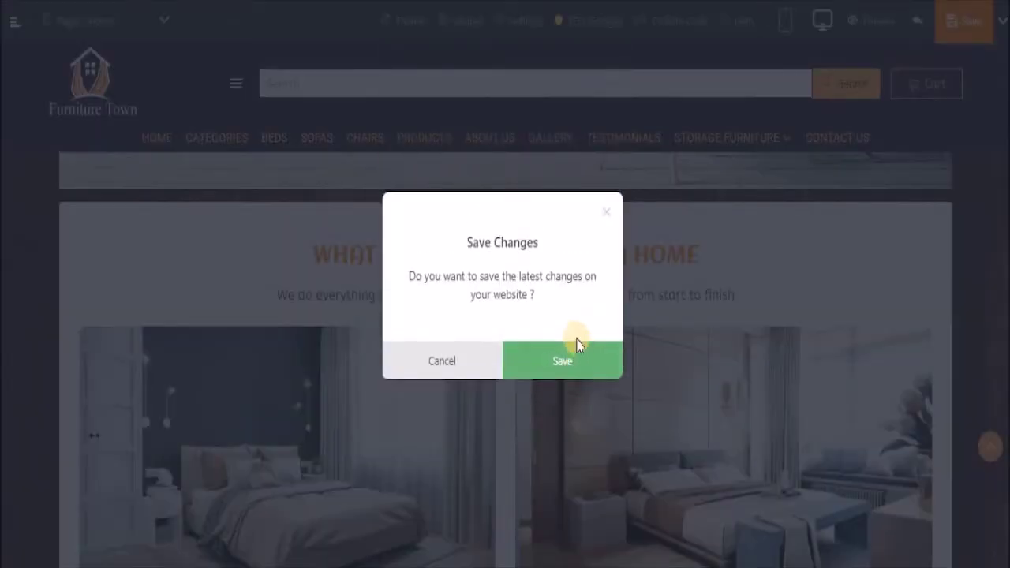
click(577, 345)
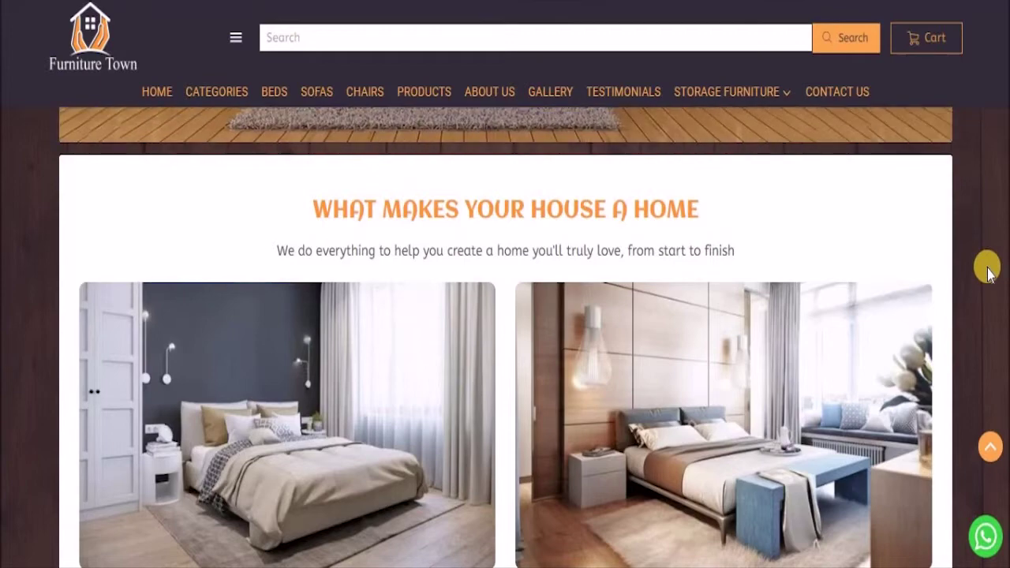
Step: Test the luxury beds image's Explore button on the published site, looking over the Beds page and the home page's new section
scroll(989, 269, down, 3)
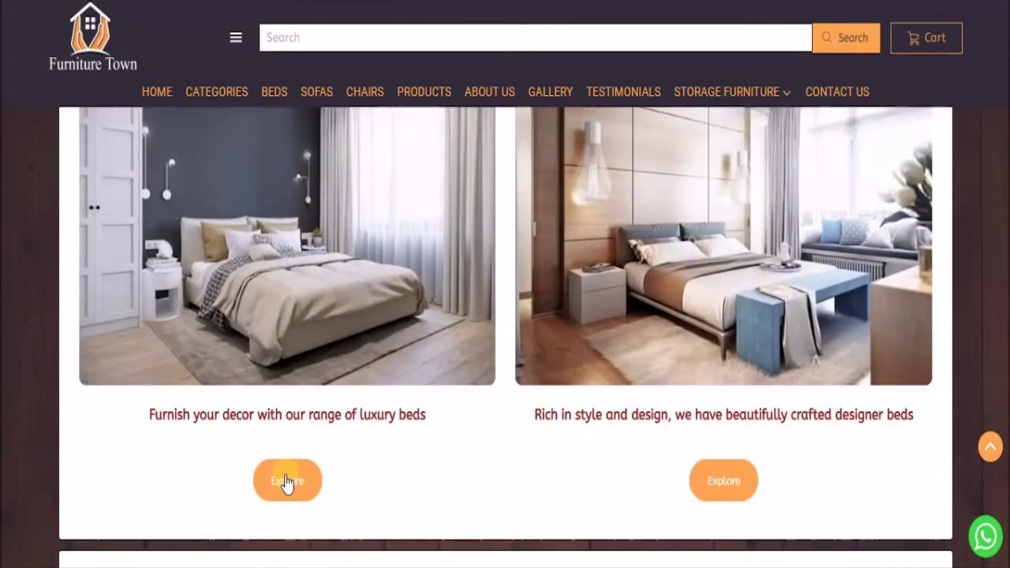
click(287, 484)
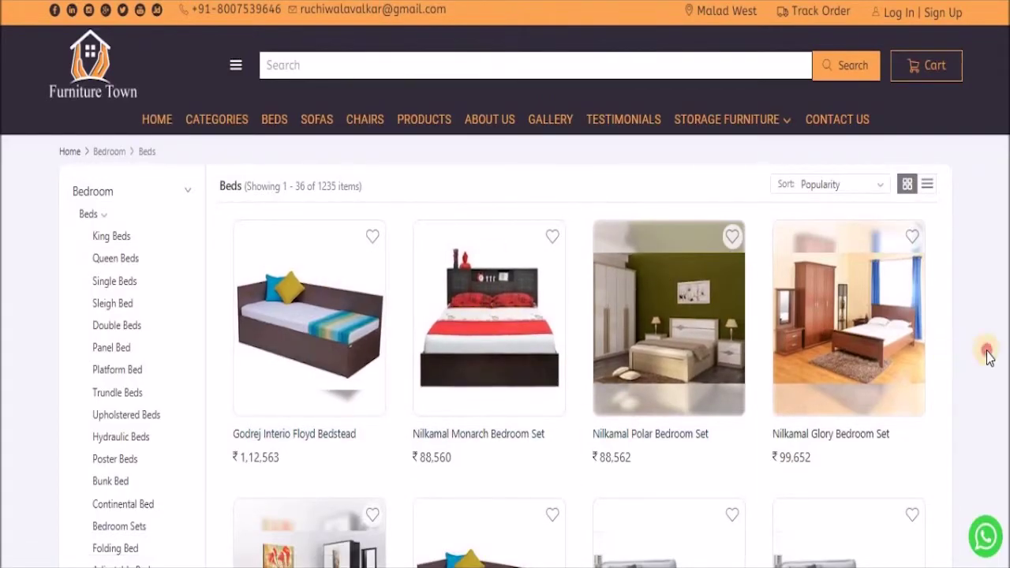
scroll(986, 357, down, 1)
scroll(987, 357, down, 1)
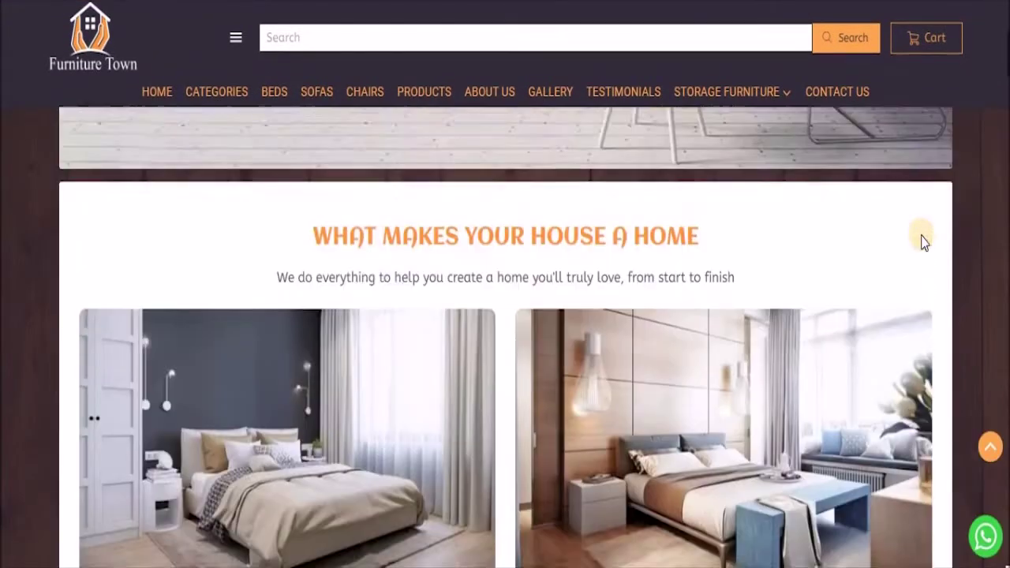
scroll(922, 229, up, 3)
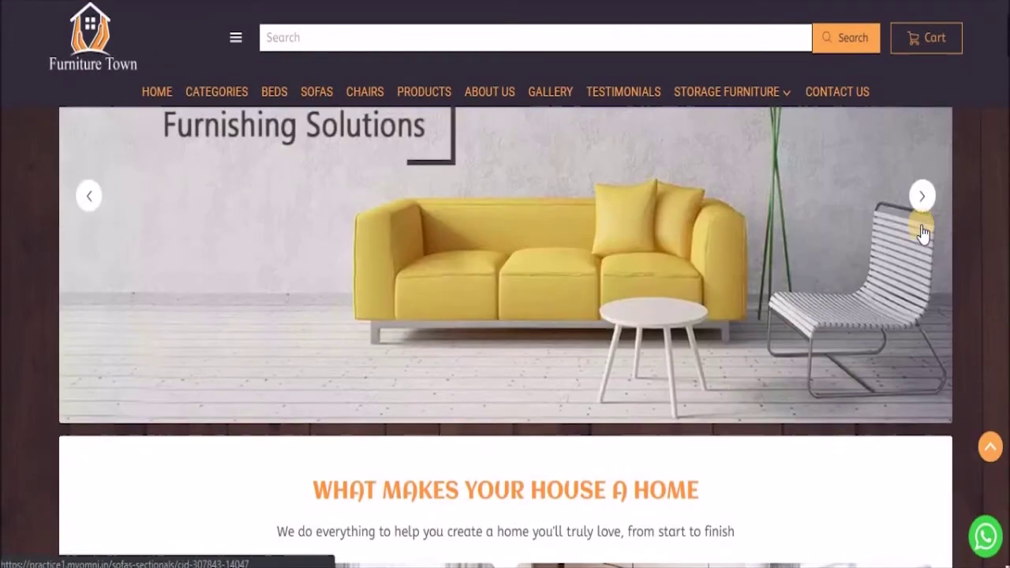
scroll(923, 233, down, 1)
scroll(922, 232, down, 2)
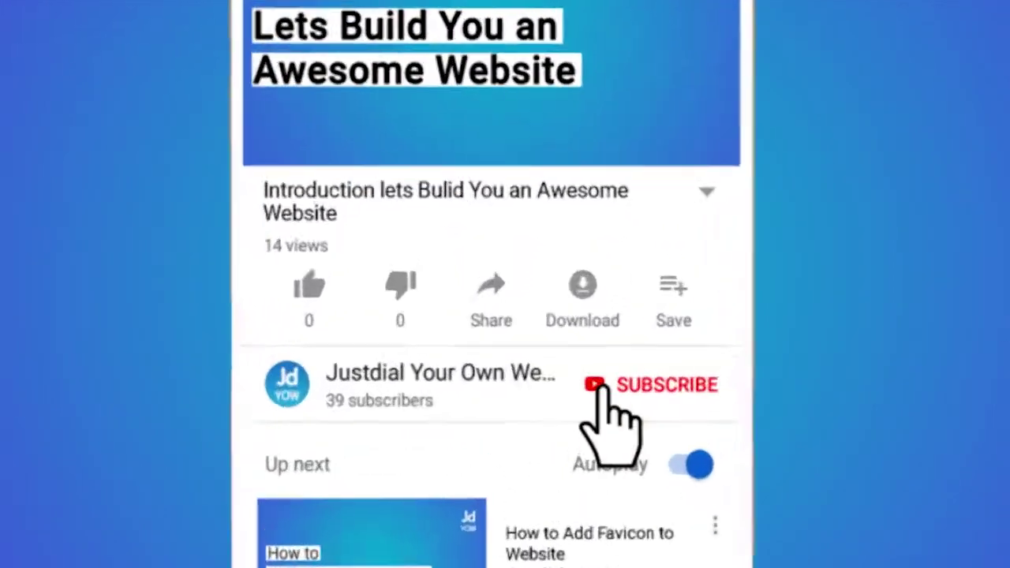
click(544, 332)
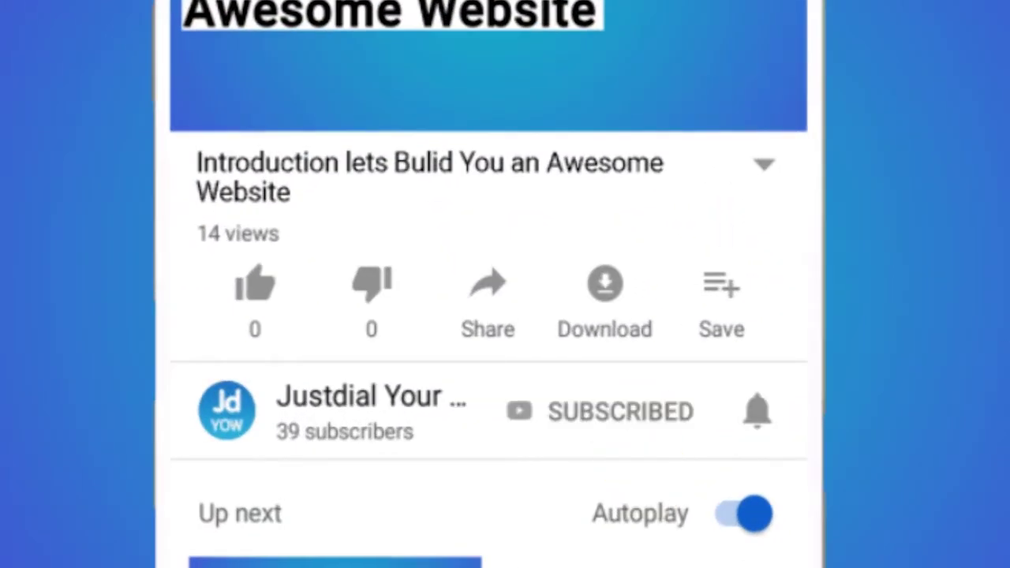
click(757, 411)
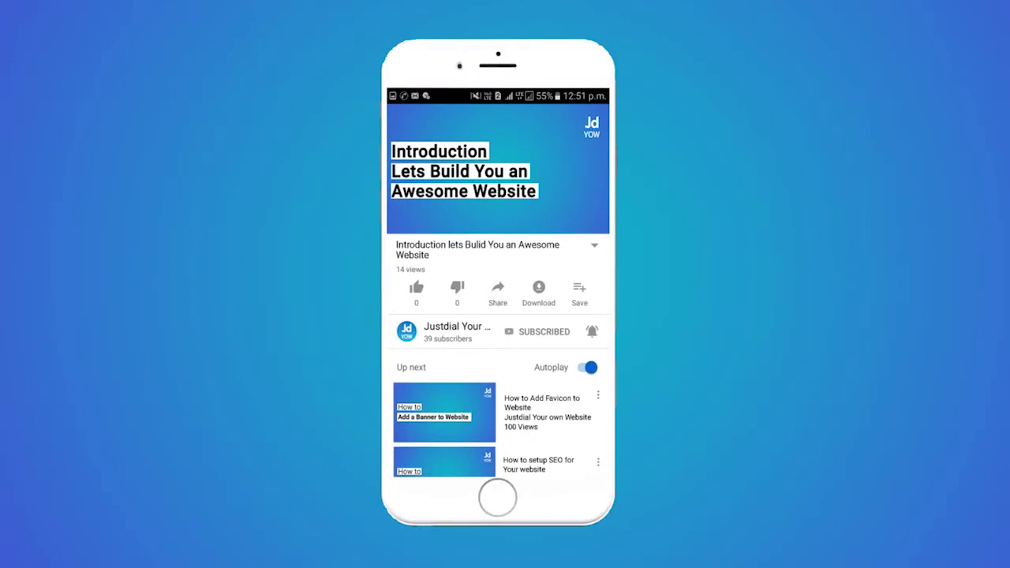